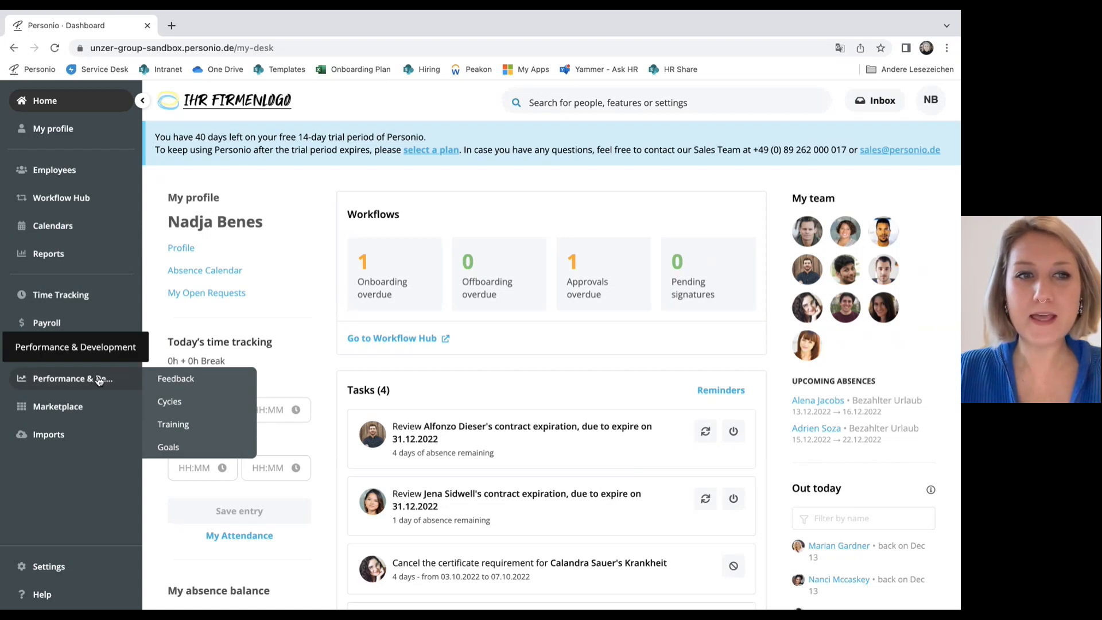
# Go to the performance feedback to-do list and open the Year-End manager review for the Key Account Manager
pyautogui.click(156, 381)
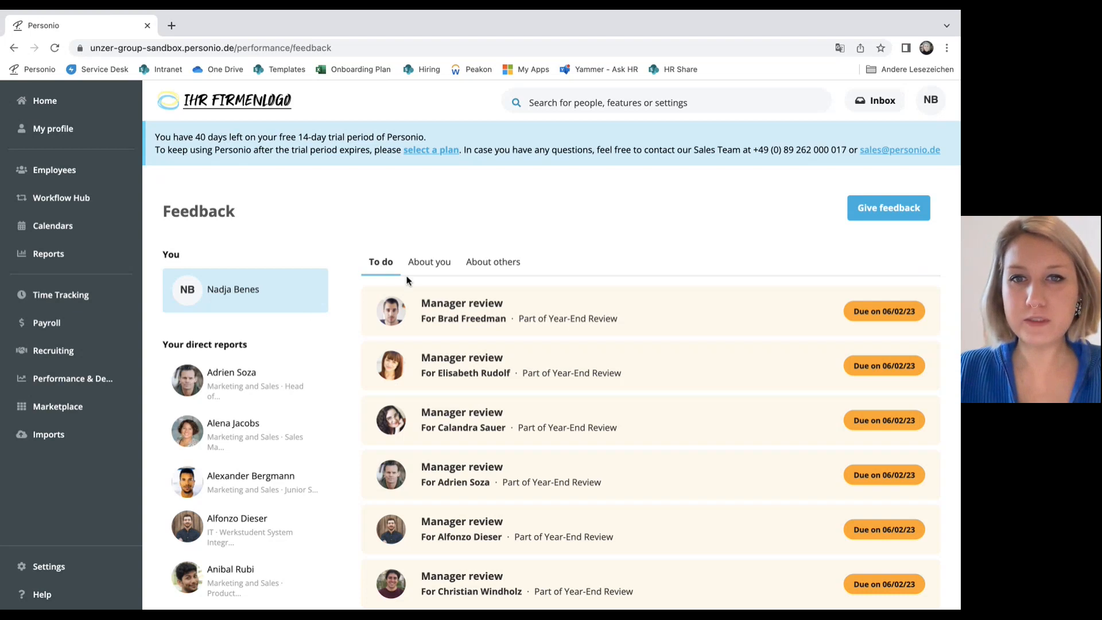
pyautogui.scroll(-1, 508, 437)
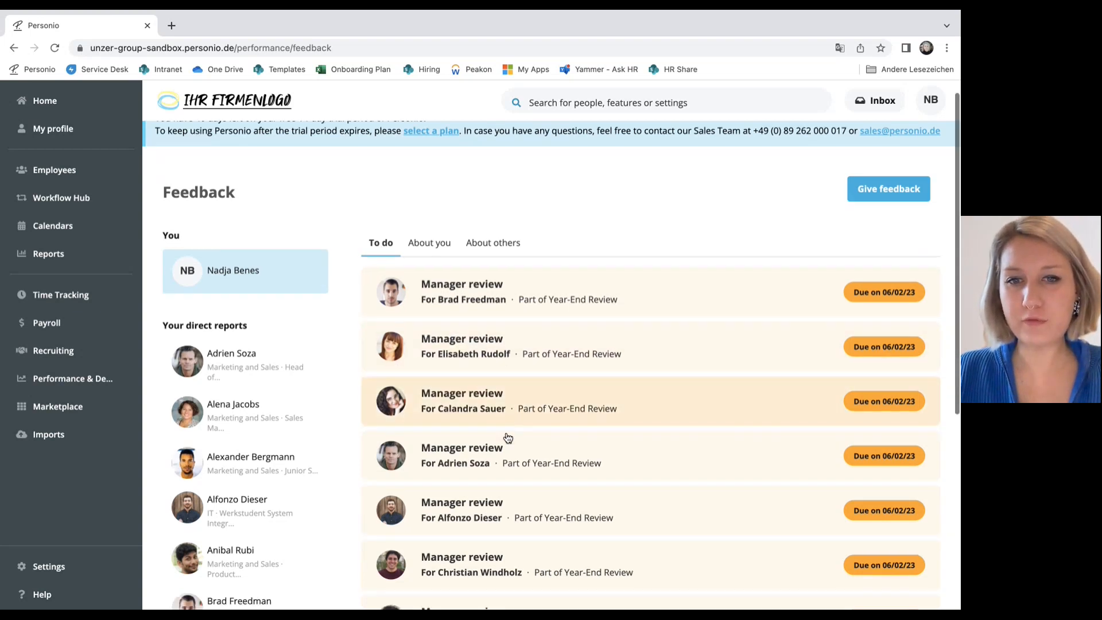
pyautogui.scroll(-3, 507, 438)
pyautogui.scroll(-2, 507, 438)
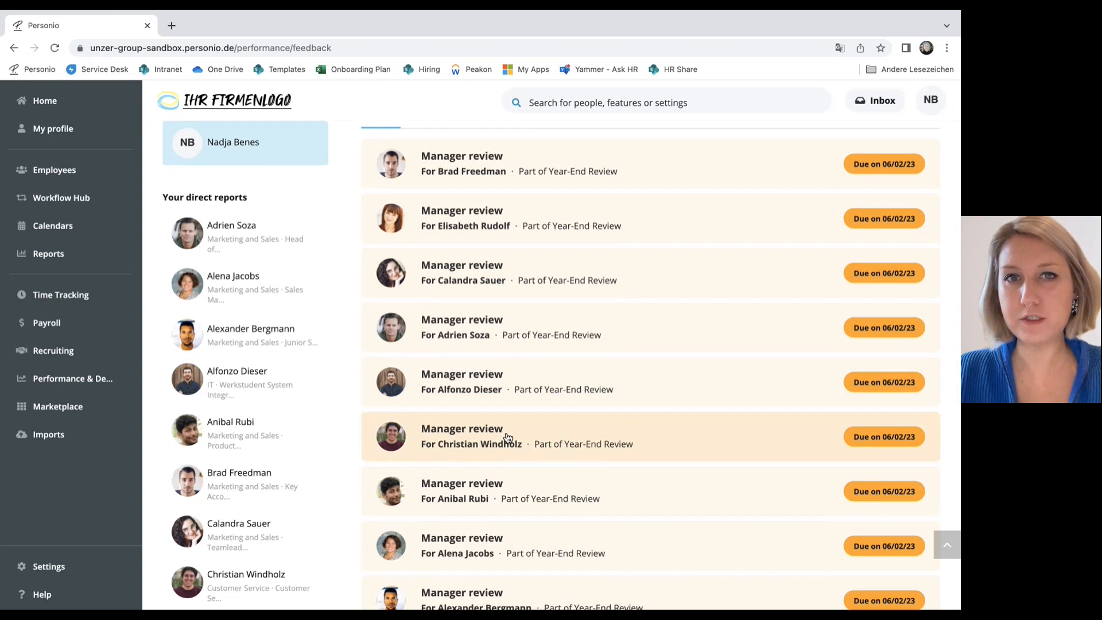
pyautogui.scroll(3, 506, 436)
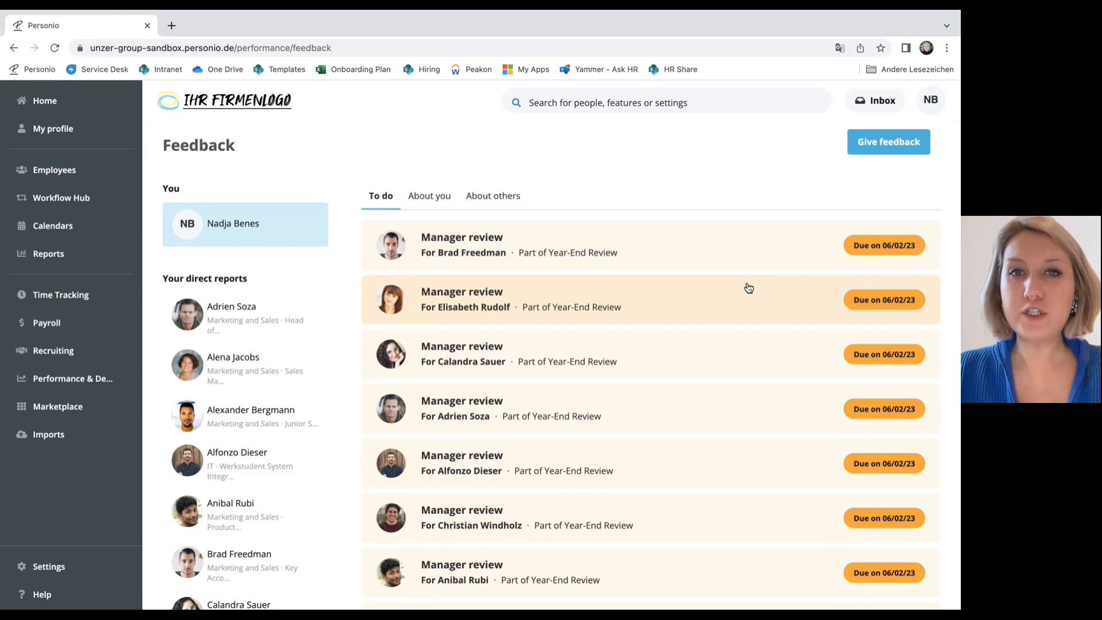
pyautogui.click(666, 248)
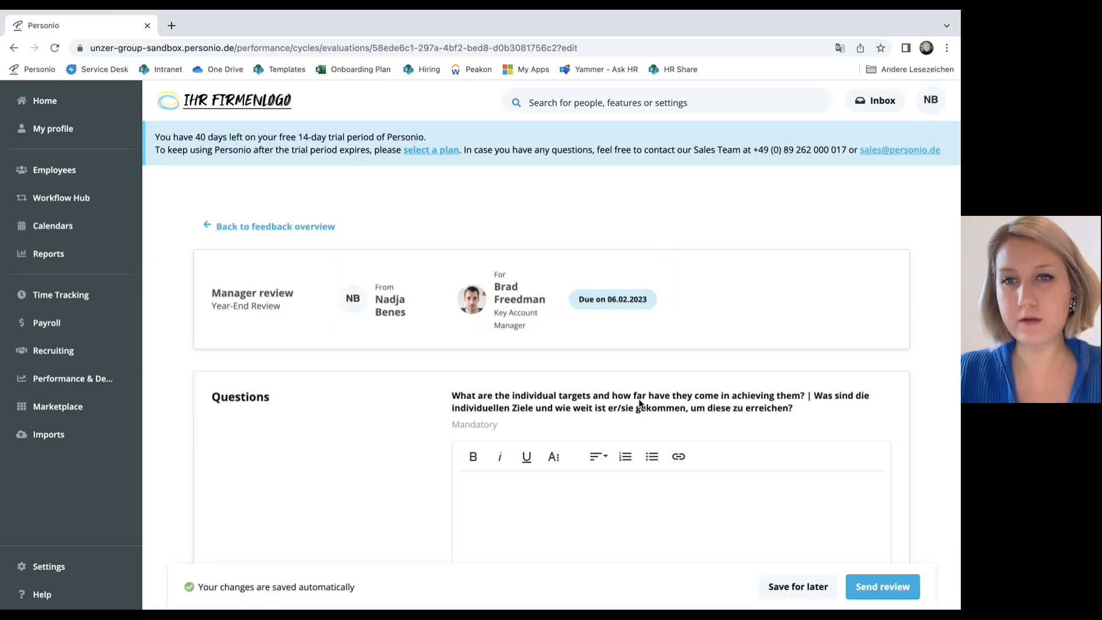
# Read through the mandatory questions of the manager review, from individual targets to adherence to the Unzer values
pyautogui.scroll(-2, 683, 435)
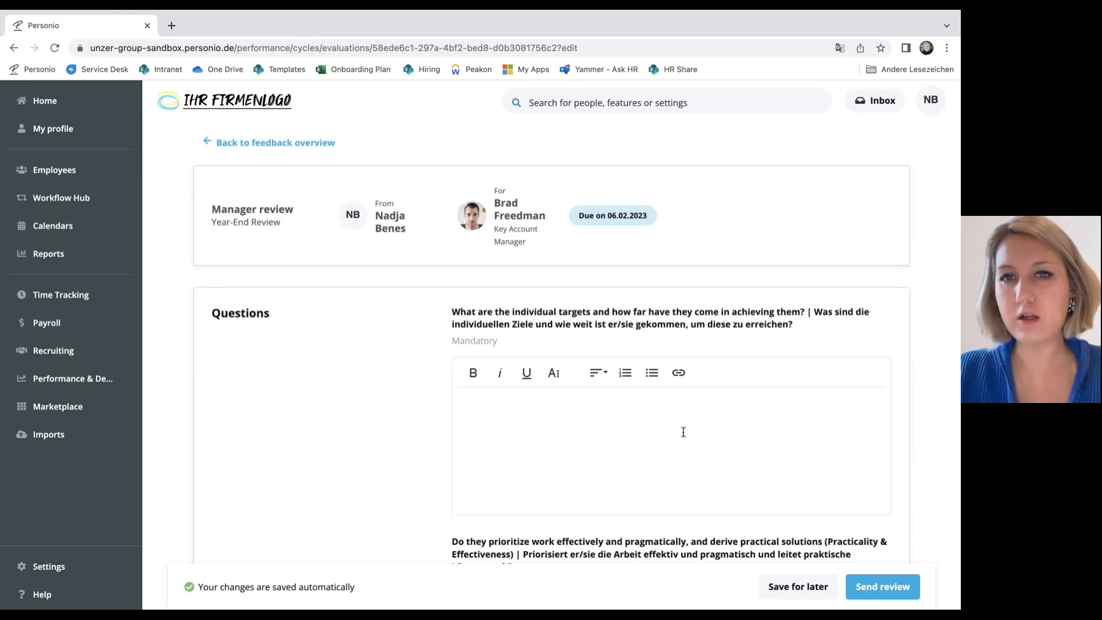
pyautogui.scroll(-1, 683, 432)
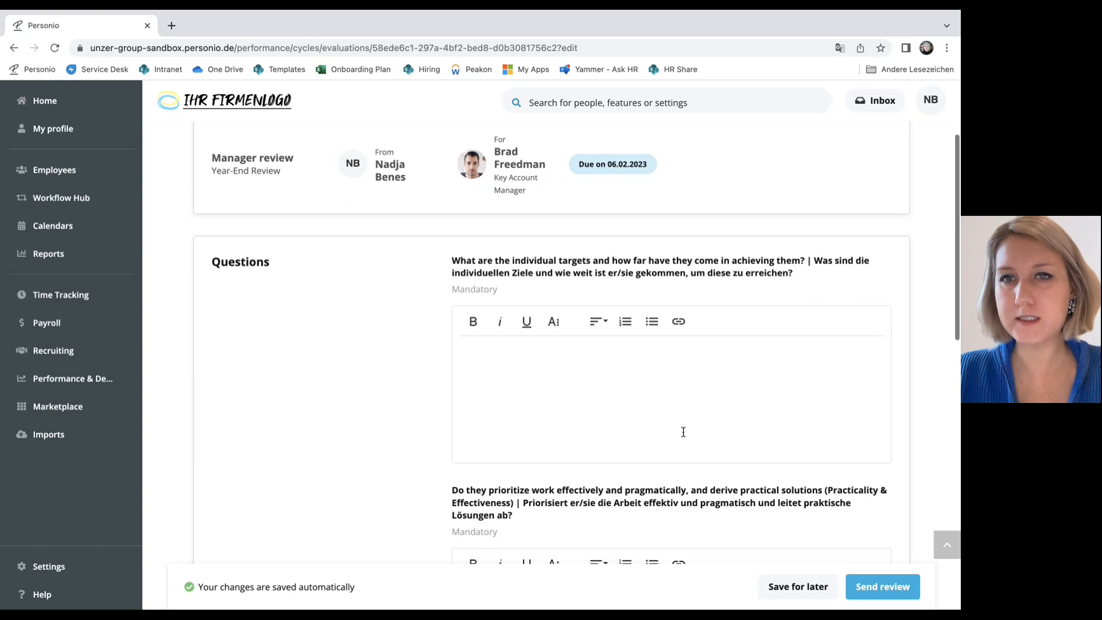
pyautogui.scroll(-2, 683, 432)
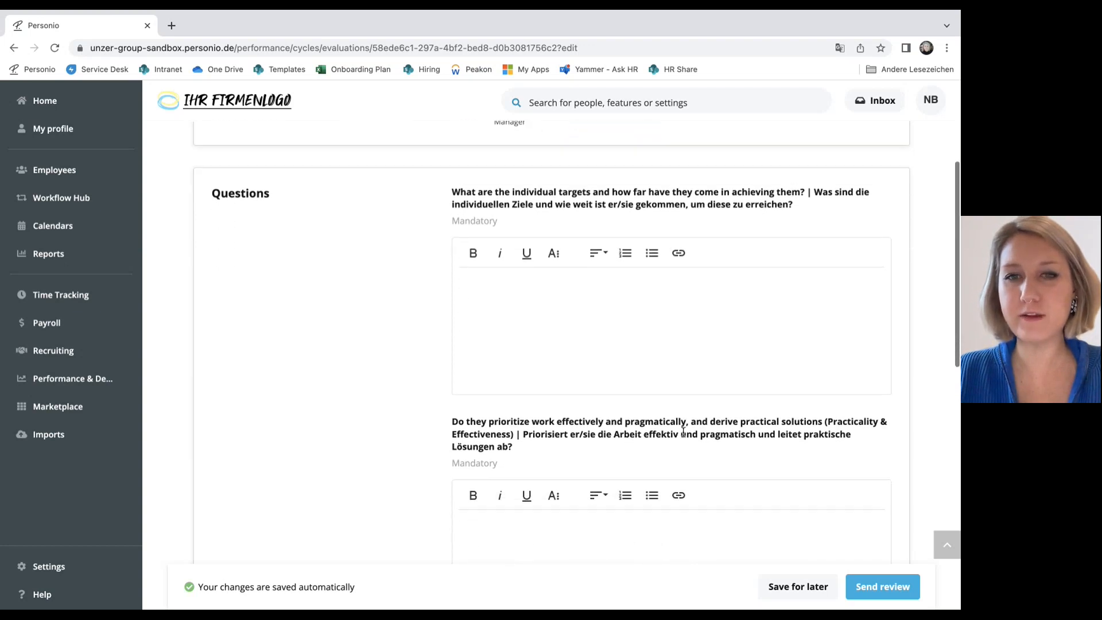
pyautogui.scroll(-1, 683, 431)
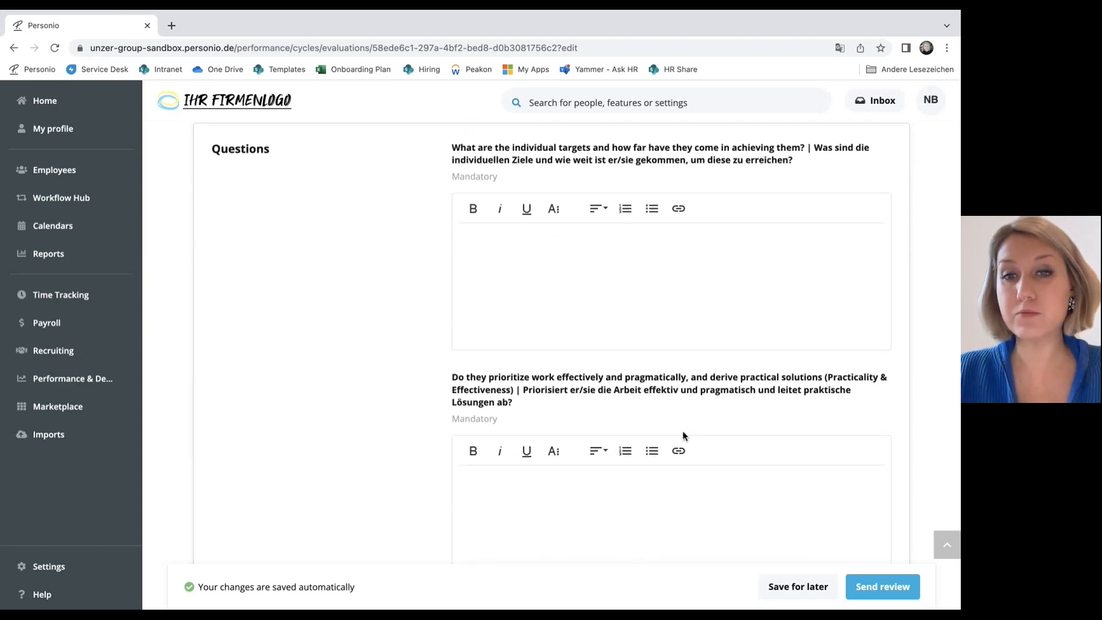
pyautogui.scroll(-3, 683, 434)
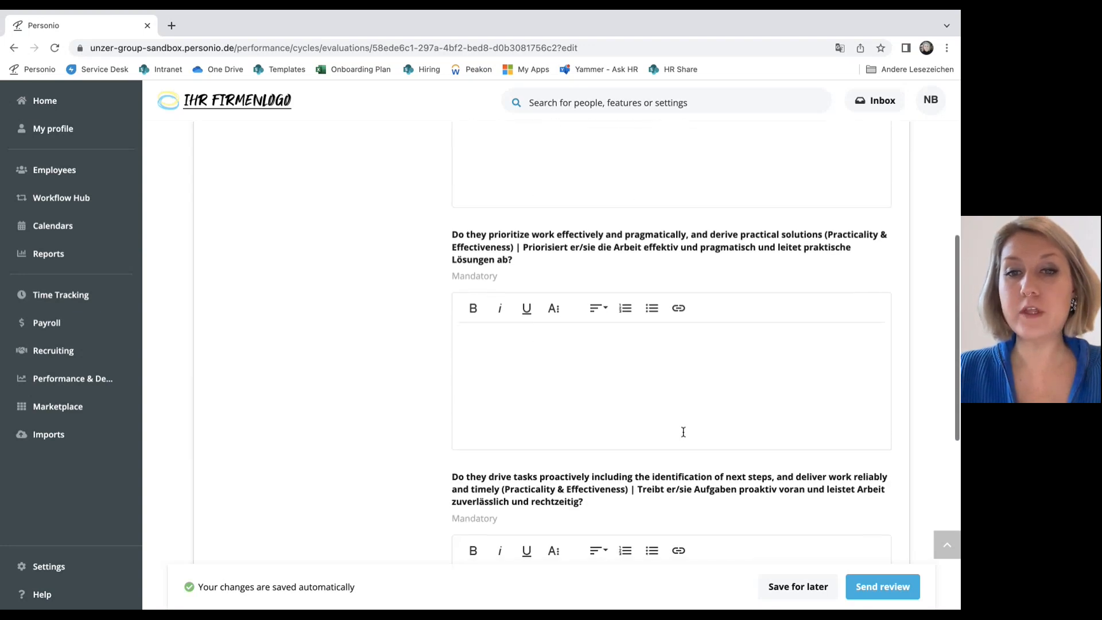
pyautogui.scroll(-3, 635, 505)
pyautogui.scroll(-2, 635, 505)
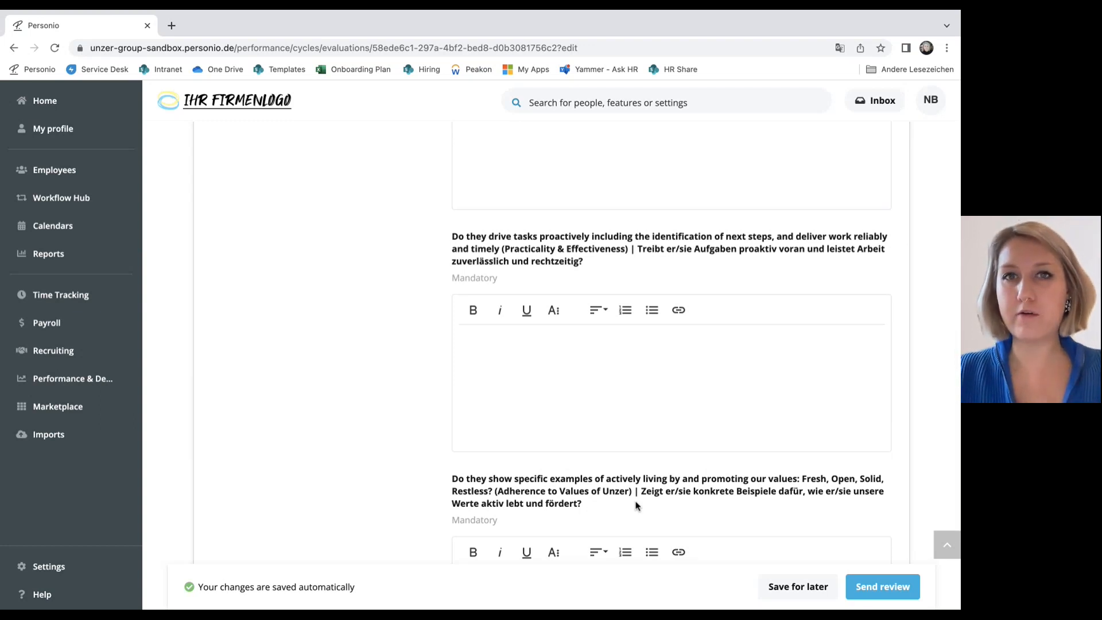
pyautogui.scroll(3, 617, 437)
pyautogui.scroll(7, 617, 438)
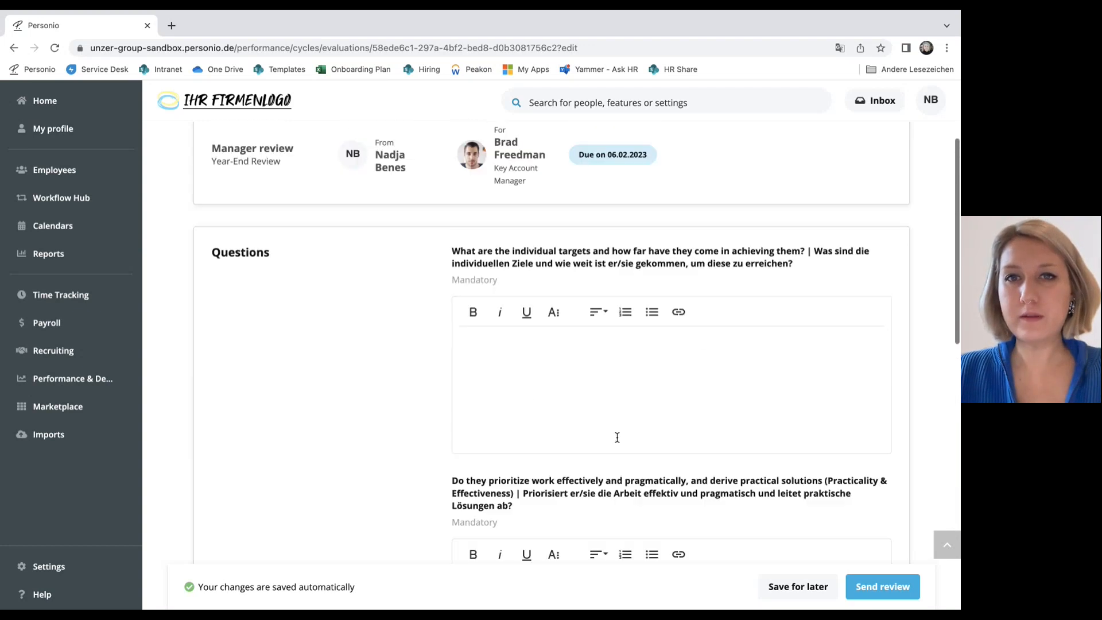
# Answer the question about individual targets with "He achieved all goals"
pyautogui.click(586, 402)
pyautogui.write('She')
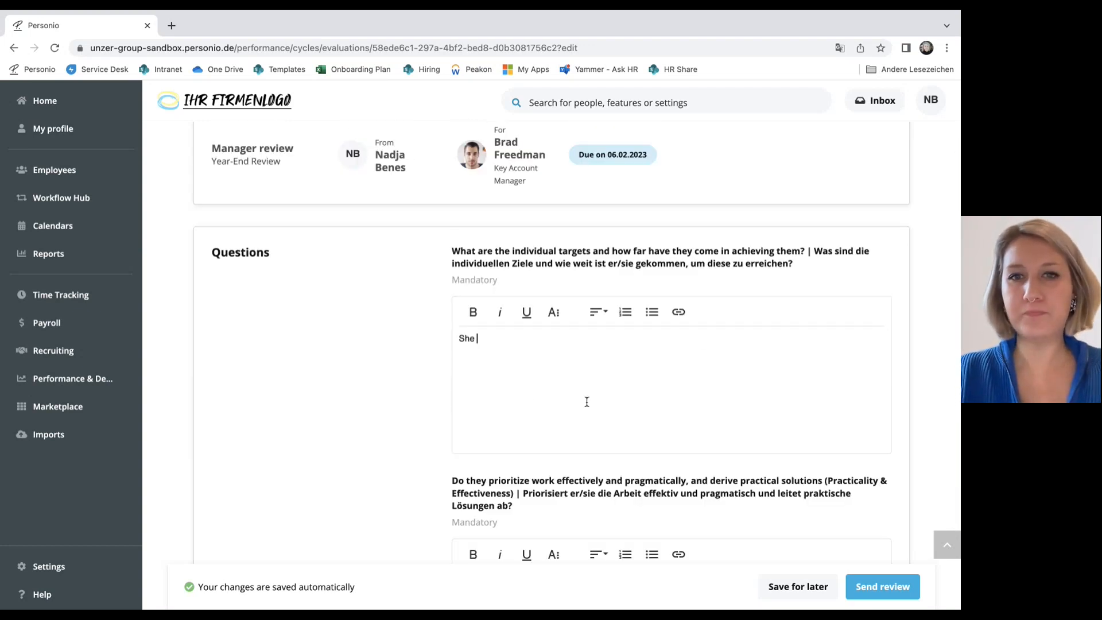
pyautogui.press('BackSpace')
pyautogui.press('BackSpace')
pyautogui.press('BackSpace')
pyautogui.press('BackSpace')
pyautogui.write('He ')
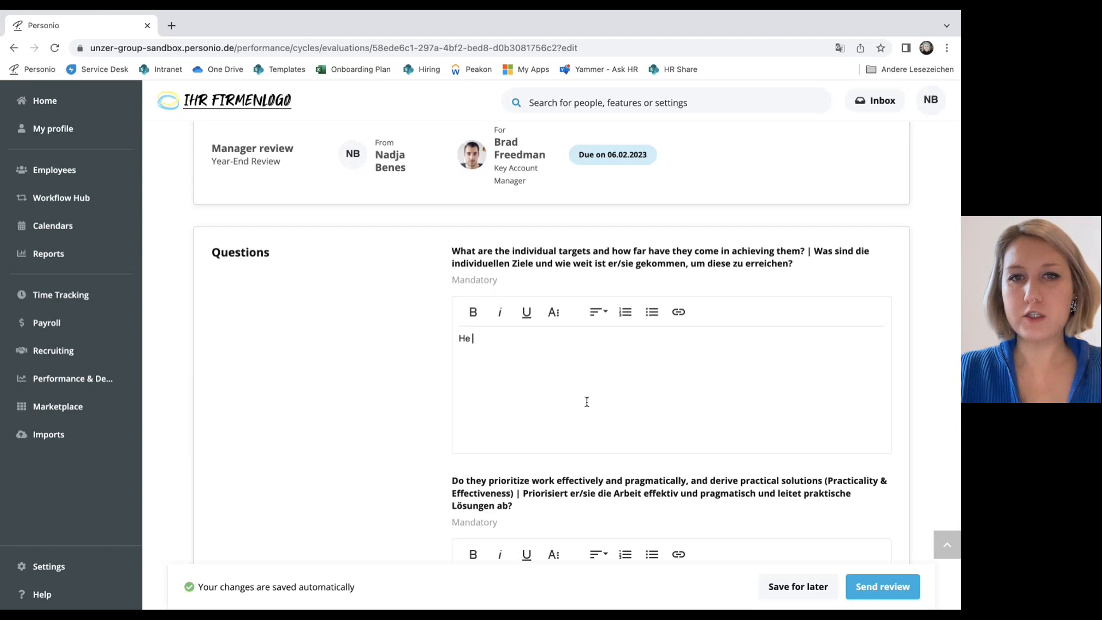
pyautogui.write('achieved all goals')
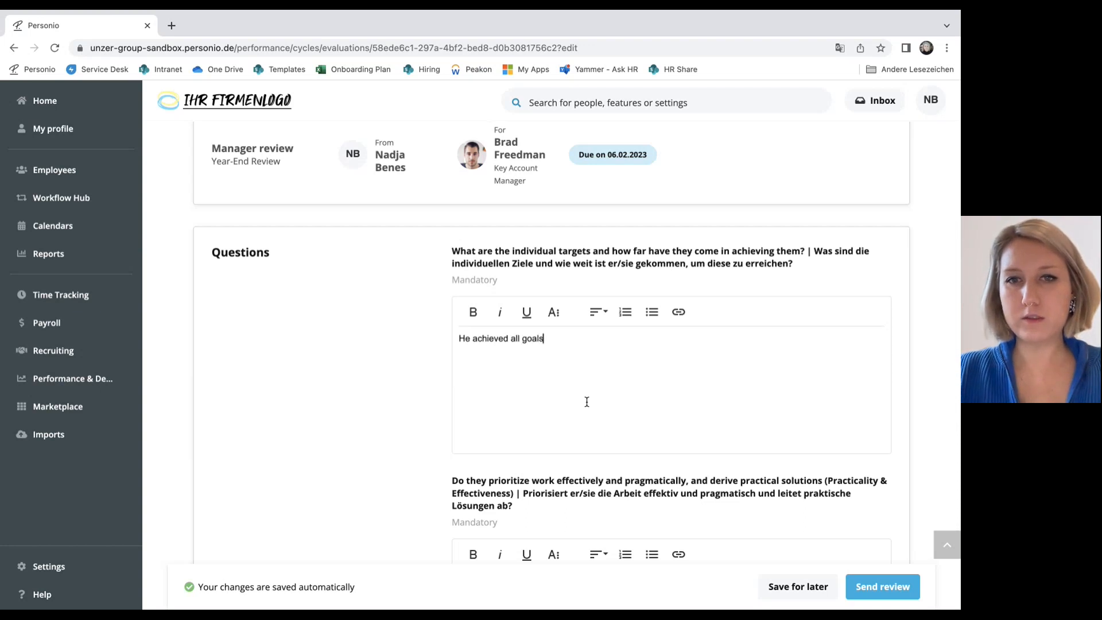
# Answer the question about prioritizing work effectively and pragmatically with "He prioritizes well"
pyautogui.scroll(-4, 589, 401)
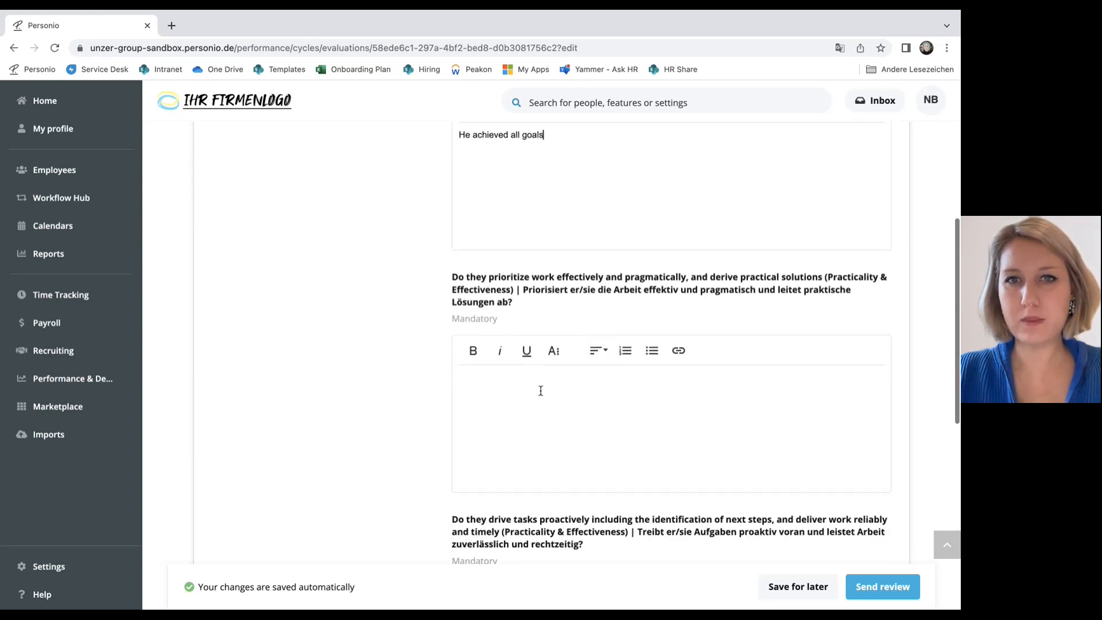
pyautogui.click(541, 391)
pyautogui.write('He prior')
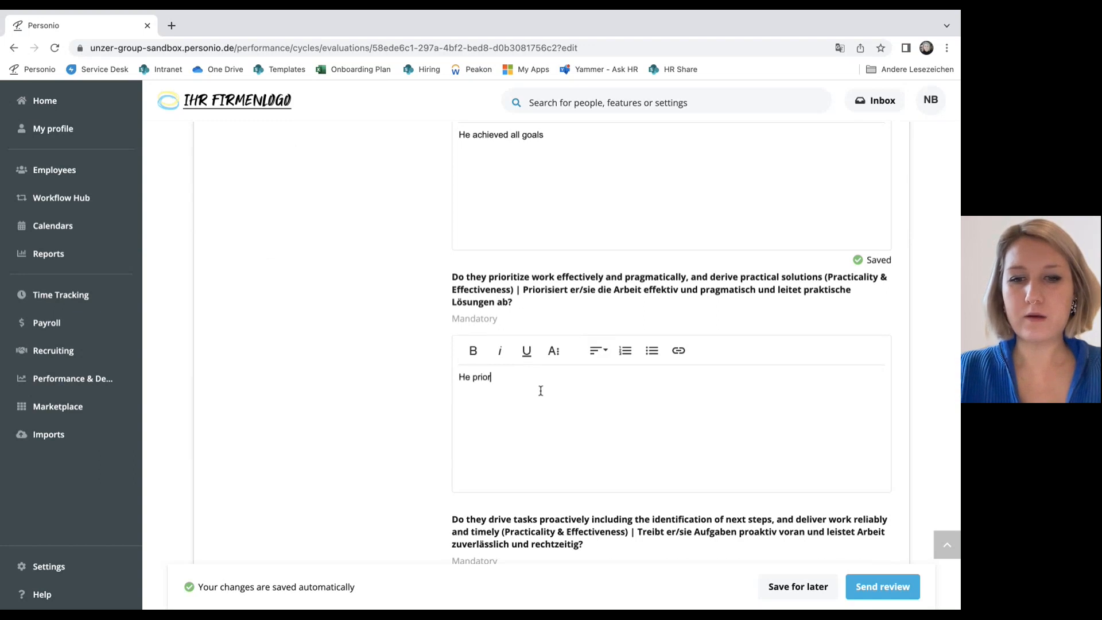
pyautogui.write('itizes well')
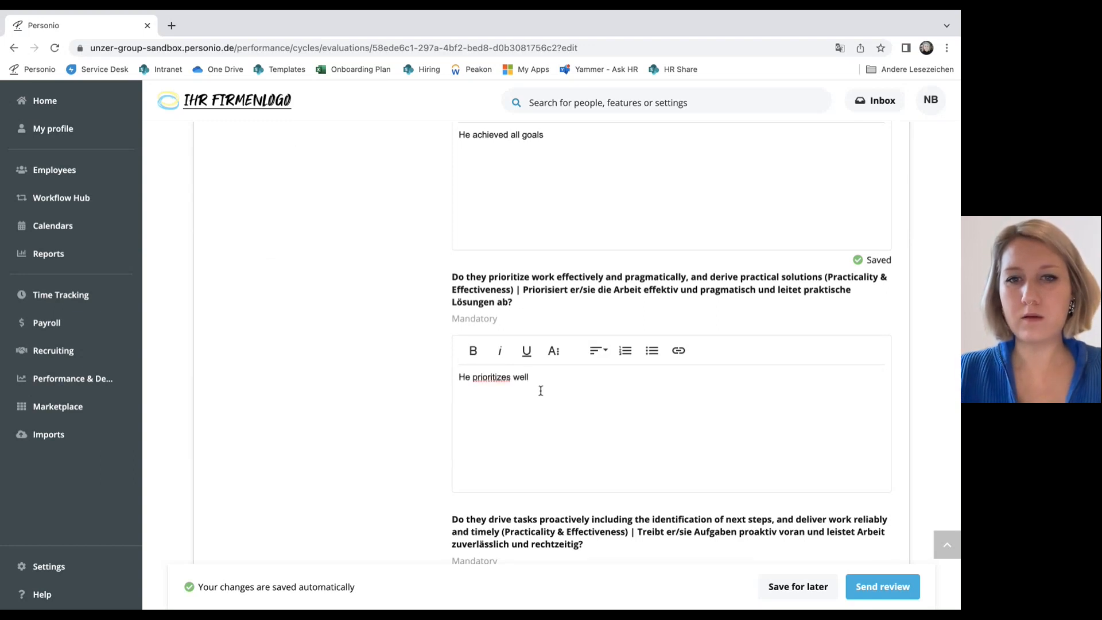
# Answer the question about driving tasks proactively and delivering reliably with "He drives tasks forward"
pyautogui.scroll(-2, 541, 391)
pyautogui.scroll(-3, 541, 390)
pyautogui.click(569, 390)
pyautogui.write('H')
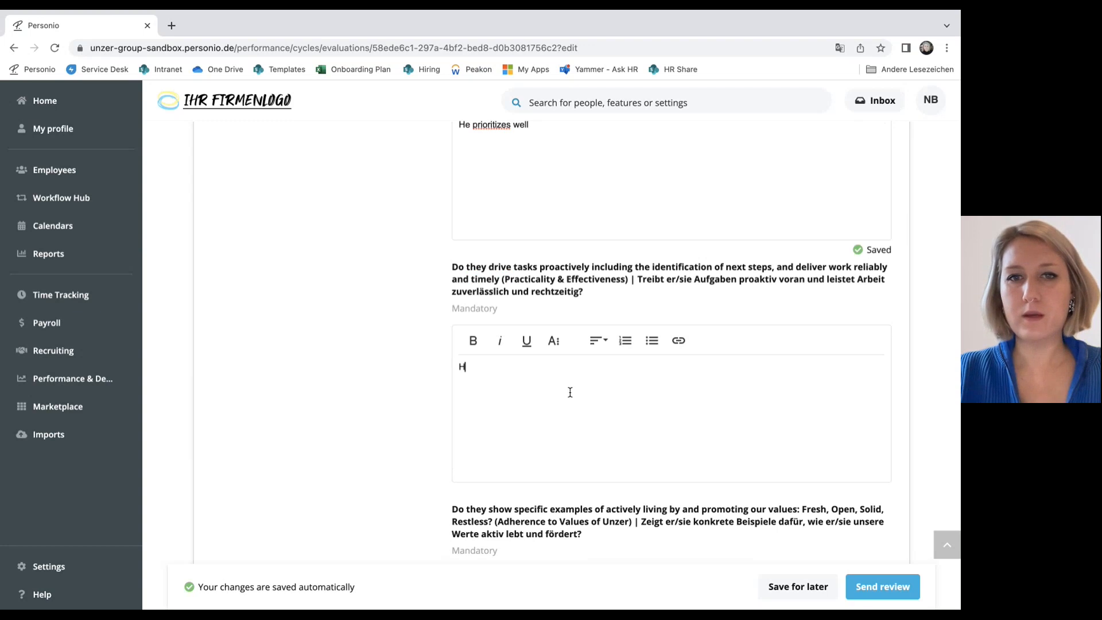
pyautogui.write('e drives tasks')
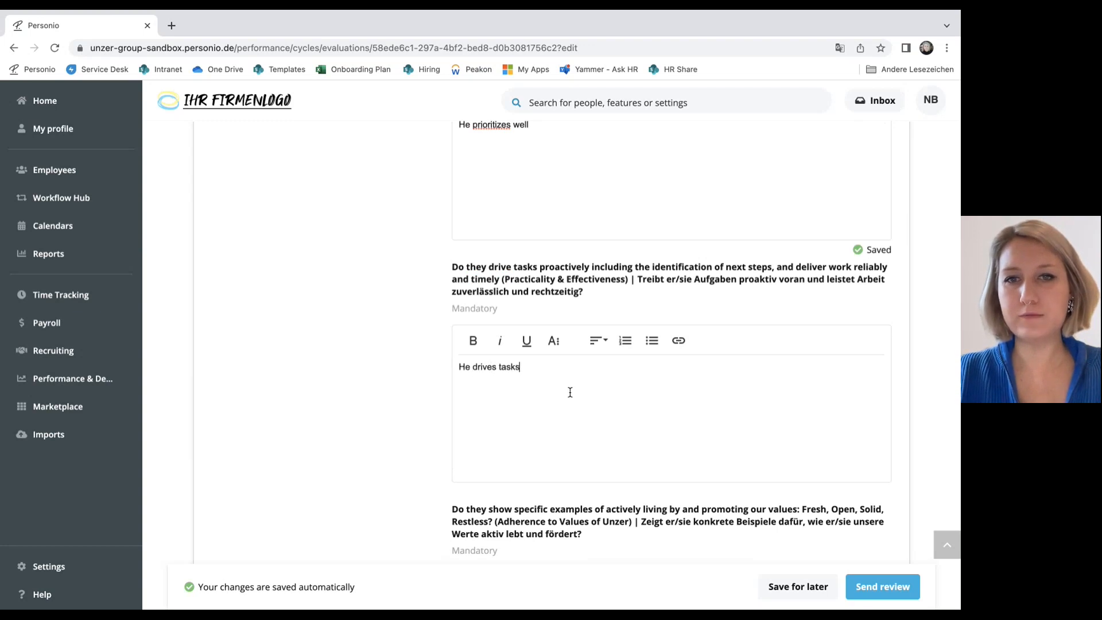
pyautogui.write(' forward')
# Answer the question about living the Unzer values with "He's open and fresh" and send the manager review
pyautogui.scroll(-4, 570, 392)
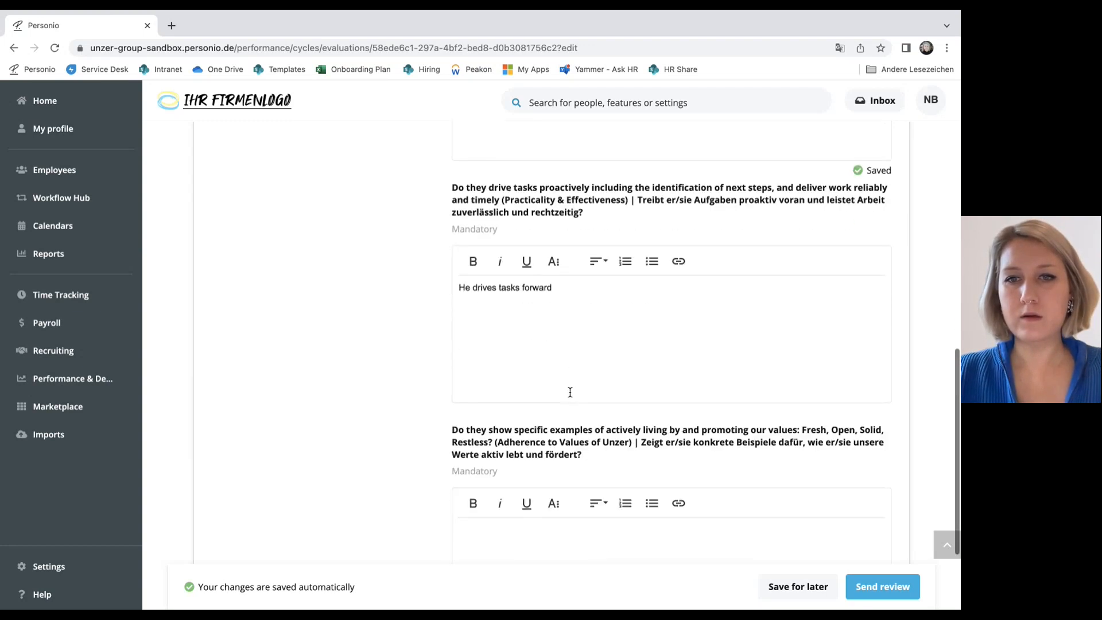
pyautogui.click(547, 430)
pyautogui.write('He')
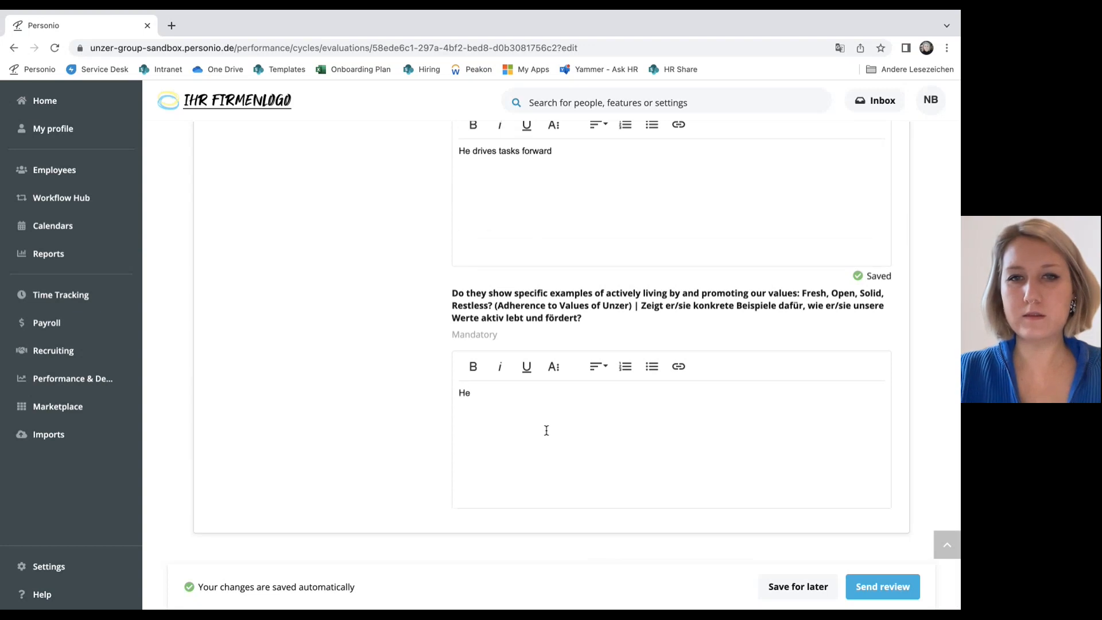
pyautogui.write("'s open and fresh")
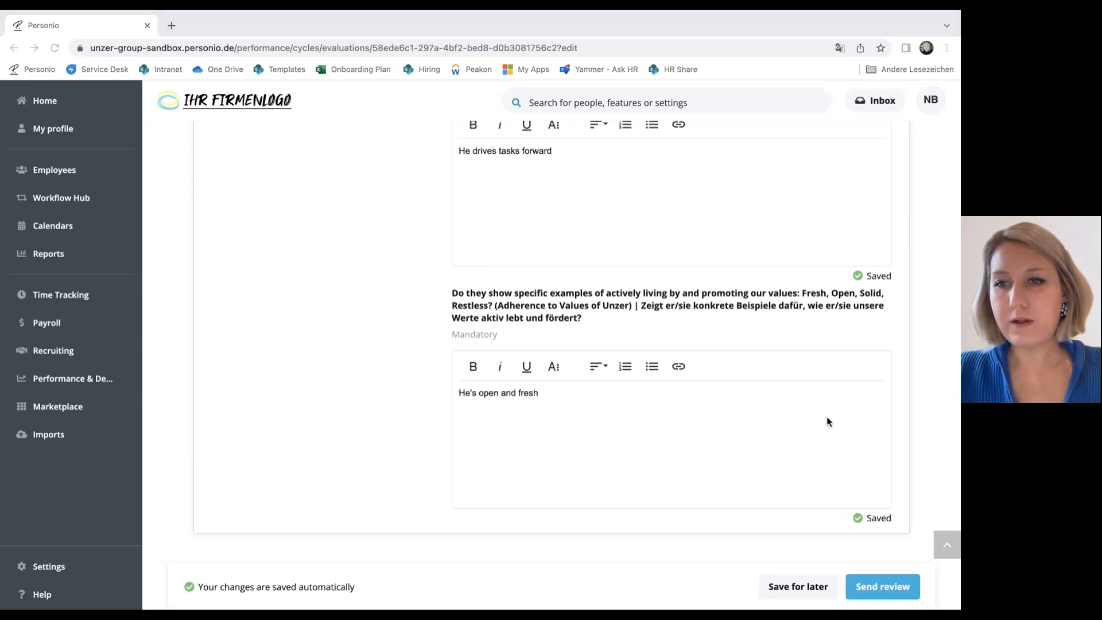
pyautogui.click(884, 591)
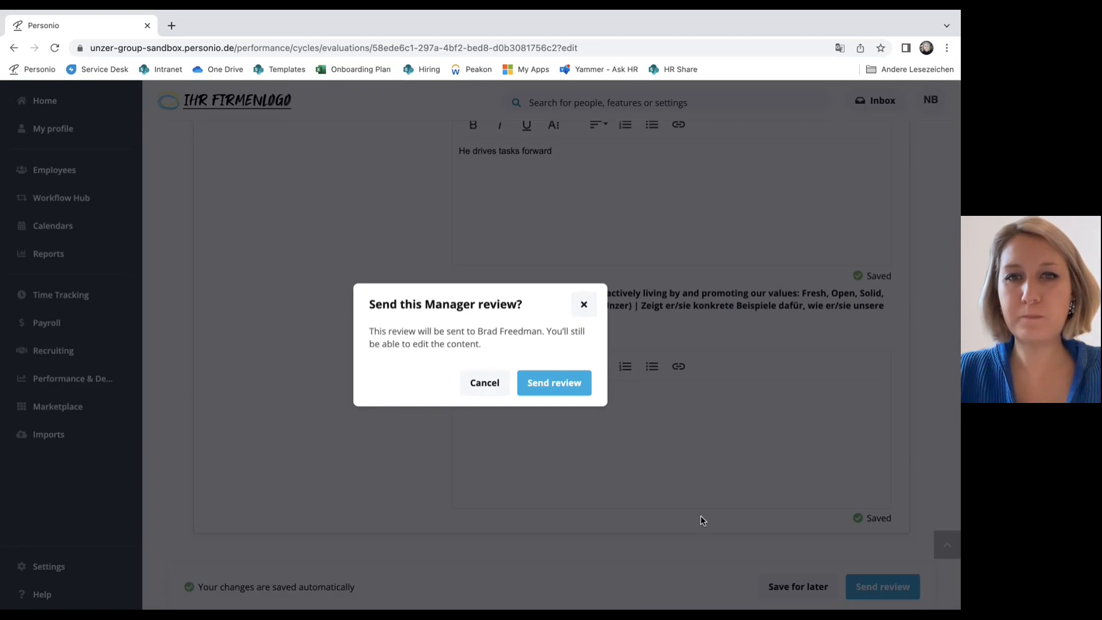
pyautogui.click(555, 388)
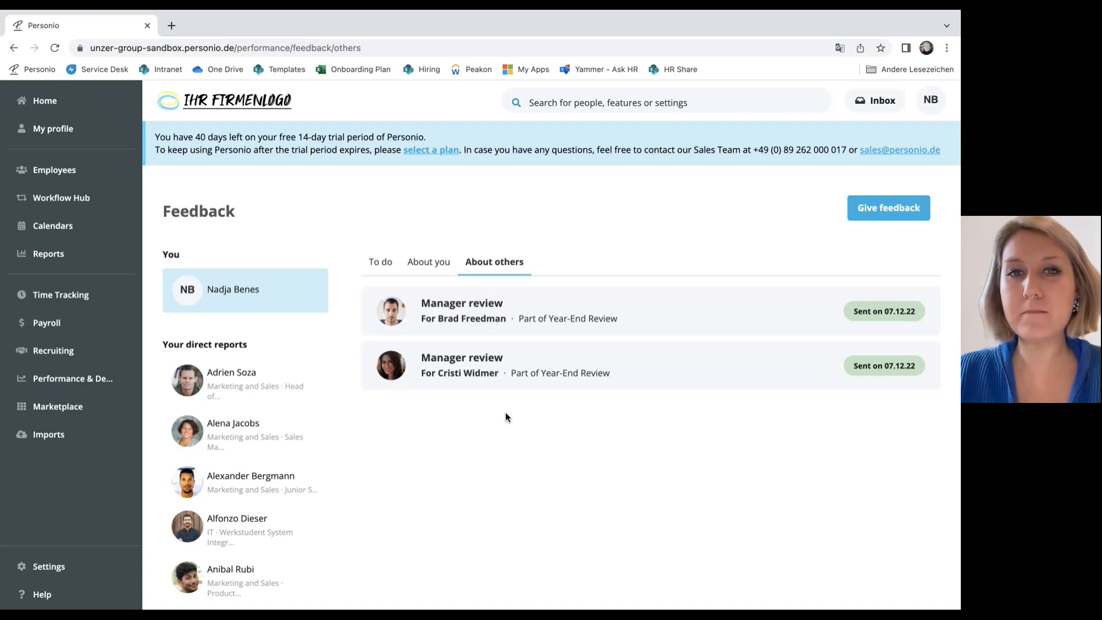
# View the feedback received about yourself and the reviews sent about others, and return to the open reviews
pyautogui.click(434, 270)
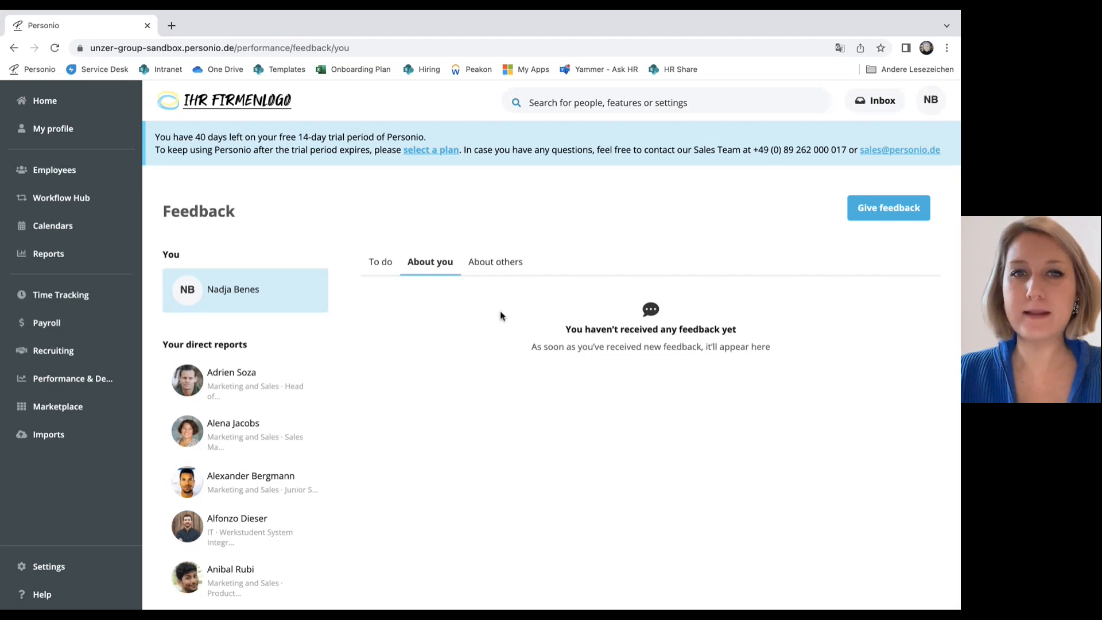
pyautogui.click(494, 267)
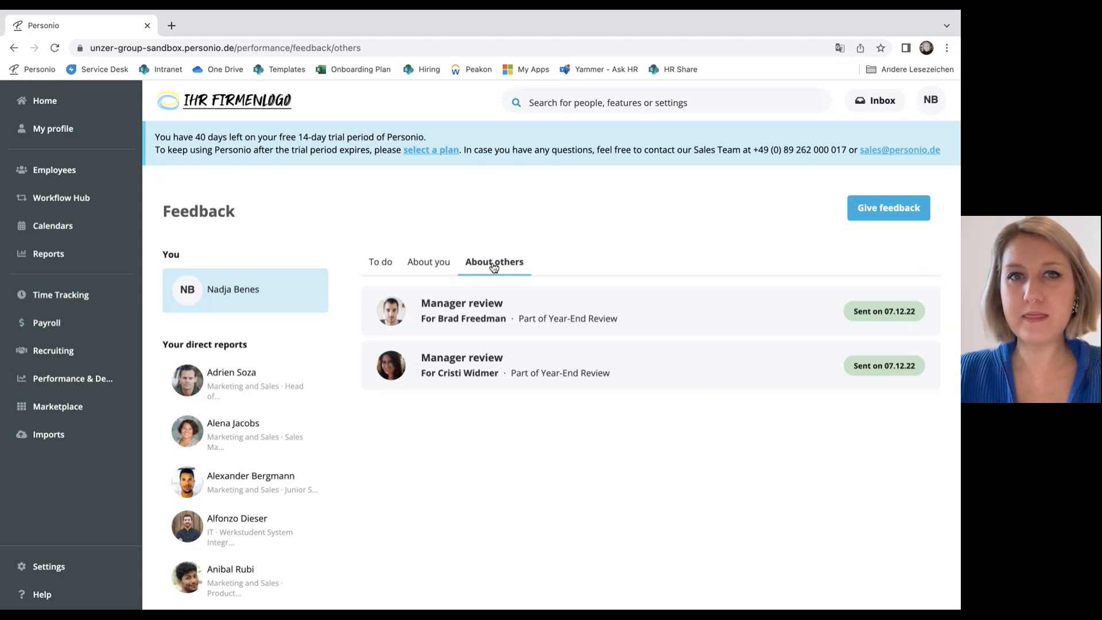
pyautogui.click(380, 261)
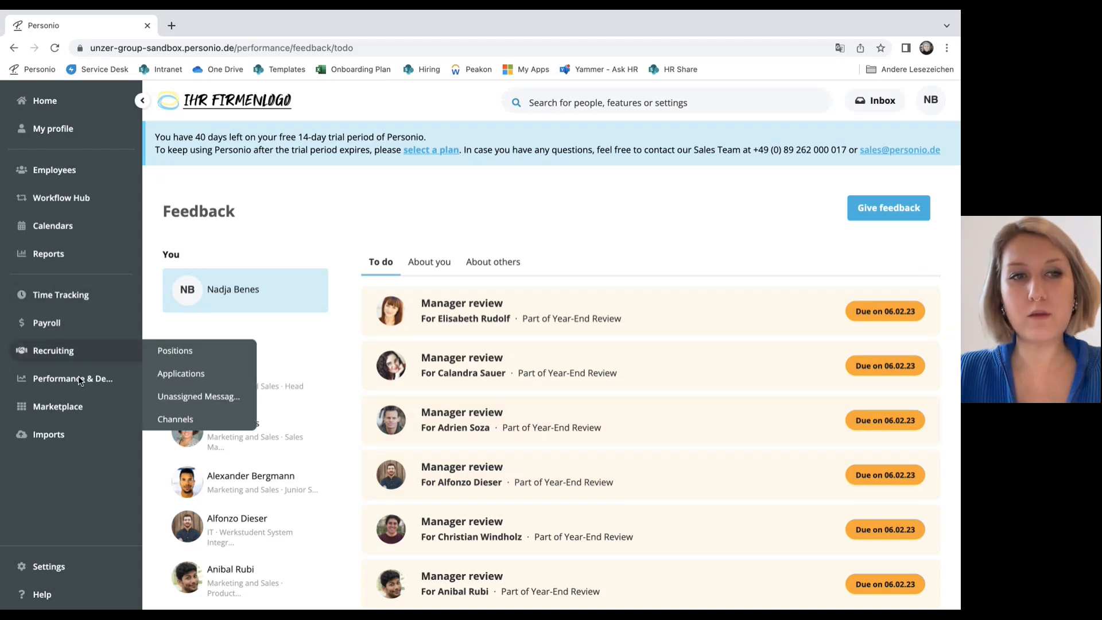
# Open the Goals overview and display the goals of the direct report who heads Customer Acquisition and Support
pyautogui.moveTo(81, 381)
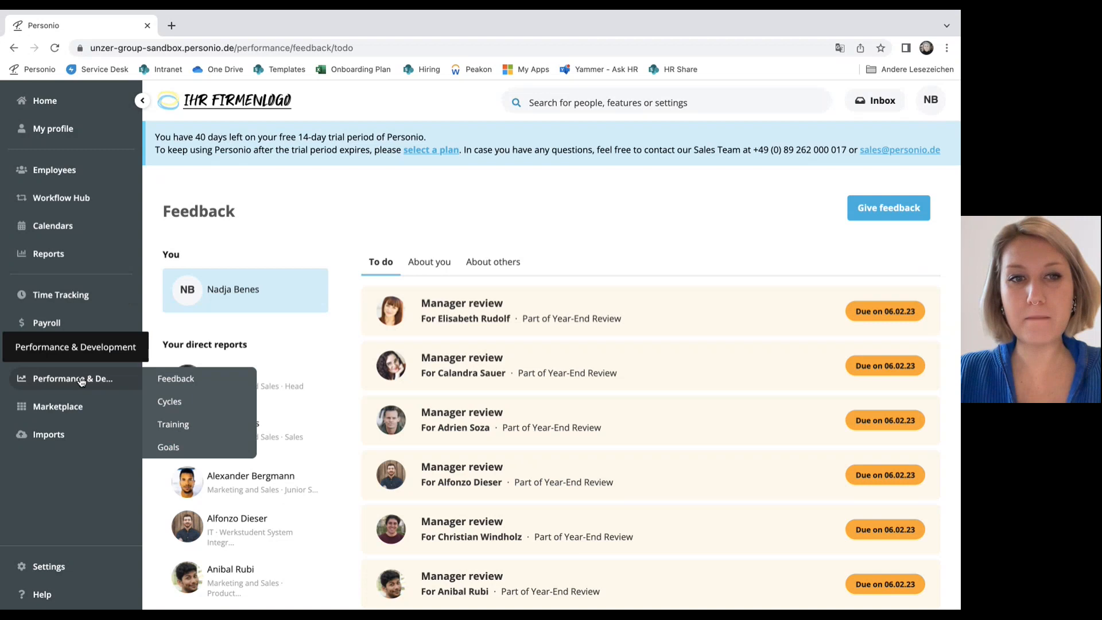
pyautogui.click(178, 445)
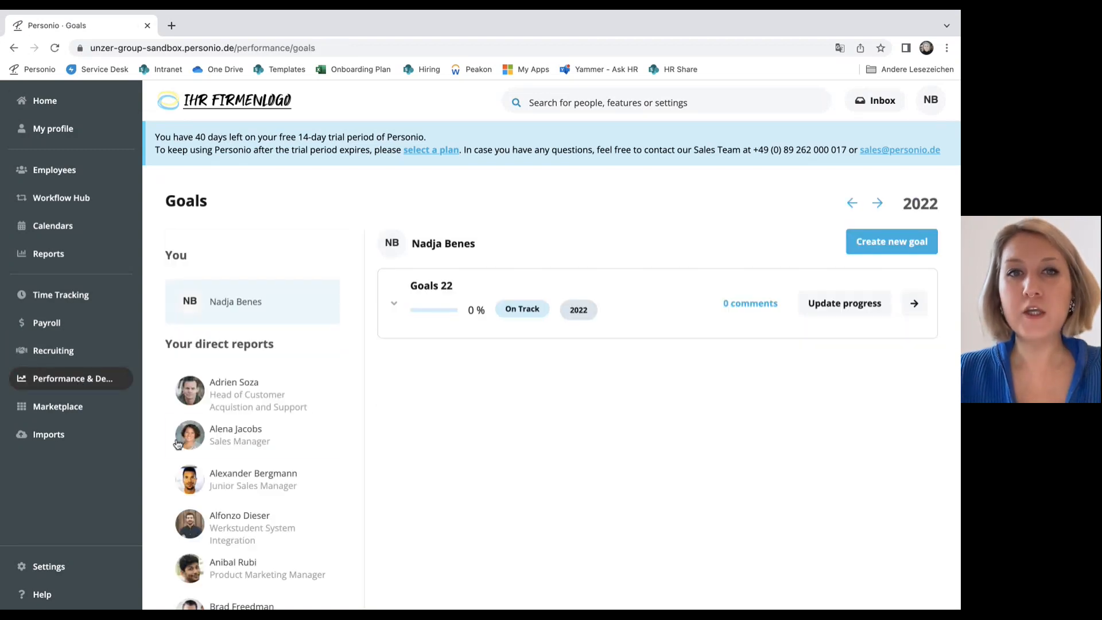
pyautogui.scroll(-2, 267, 456)
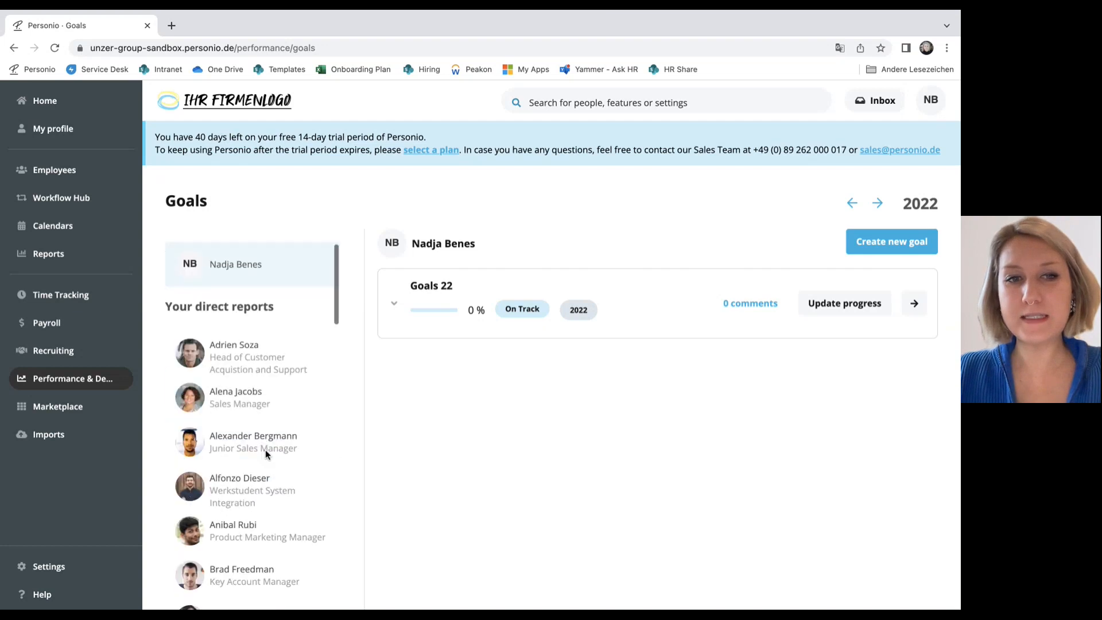
pyautogui.scroll(2, 267, 456)
pyautogui.scroll(-1, 267, 457)
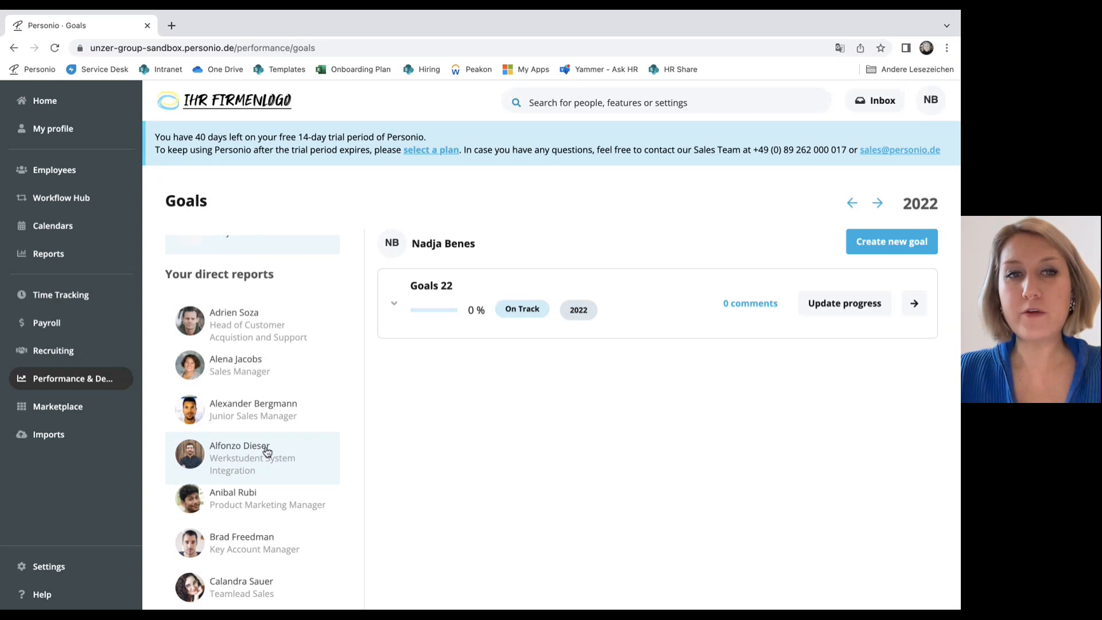
pyautogui.click(259, 324)
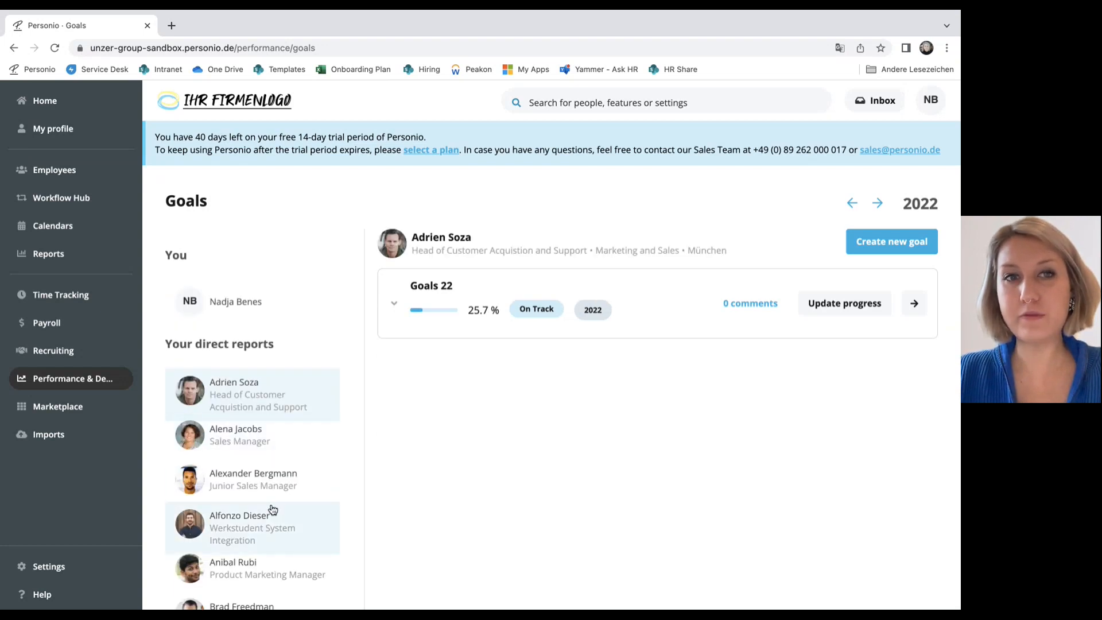
# Return to your own 2022 goals and expand Goals 22 to show its individual targets
pyautogui.click(219, 310)
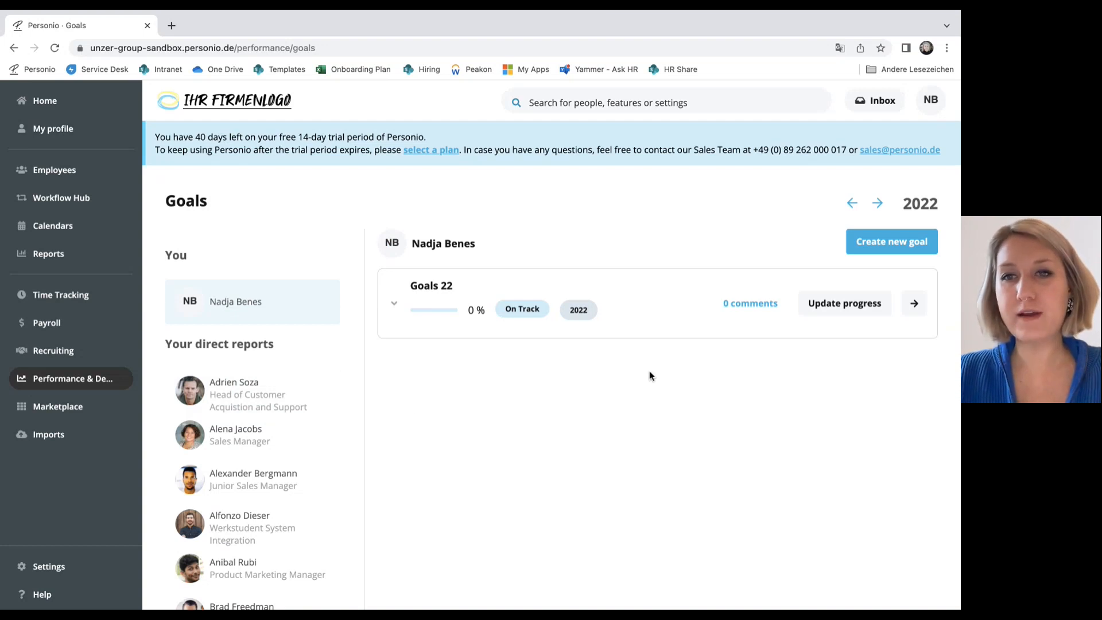
pyautogui.click(639, 318)
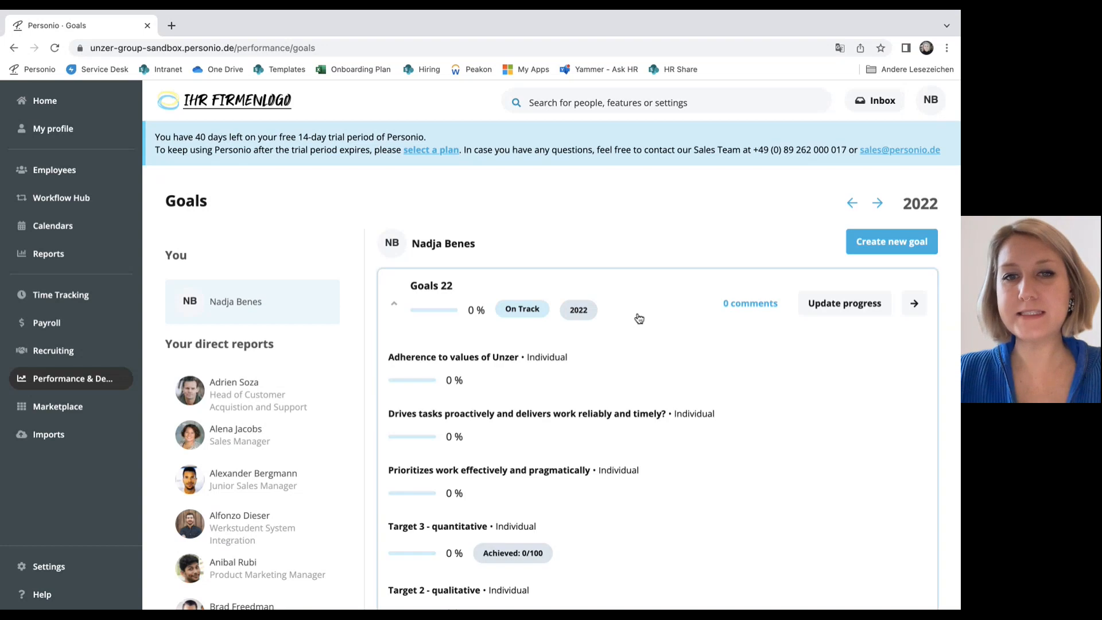
# Open the progress update for Goals 22 and set the goal's status to Completed
pyautogui.scroll(-1, 639, 318)
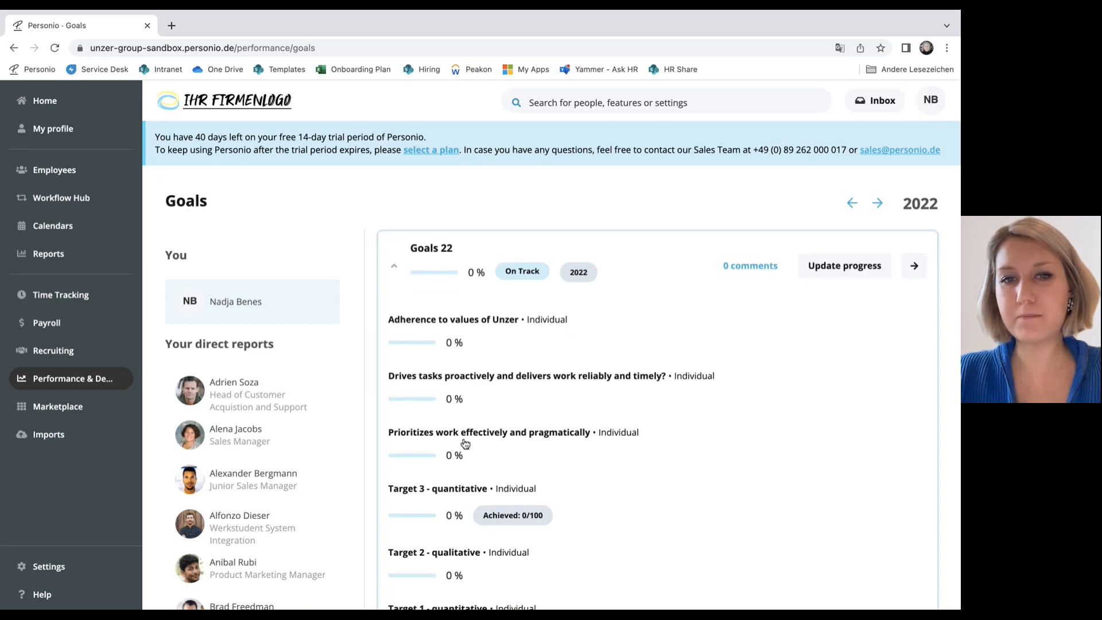
pyautogui.scroll(-1, 431, 472)
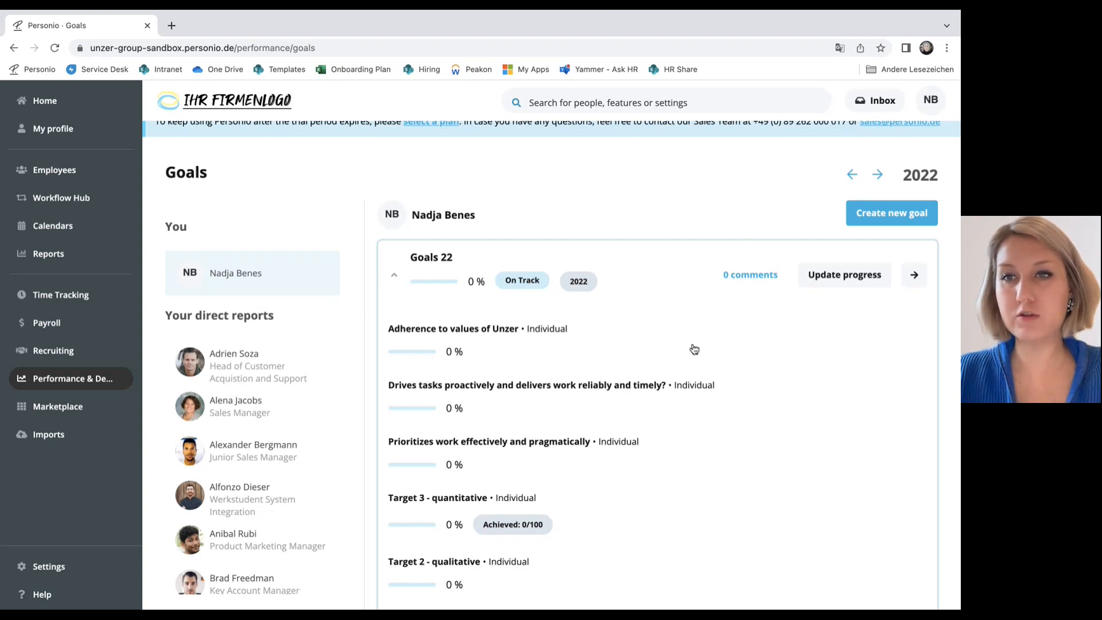
pyautogui.click(827, 280)
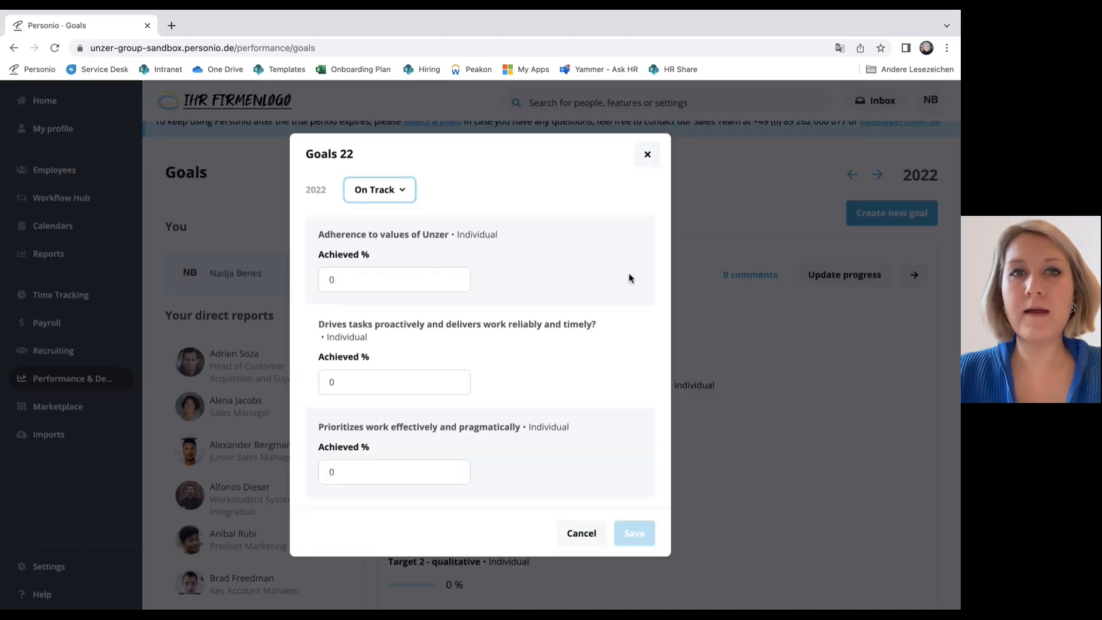
pyautogui.click(406, 193)
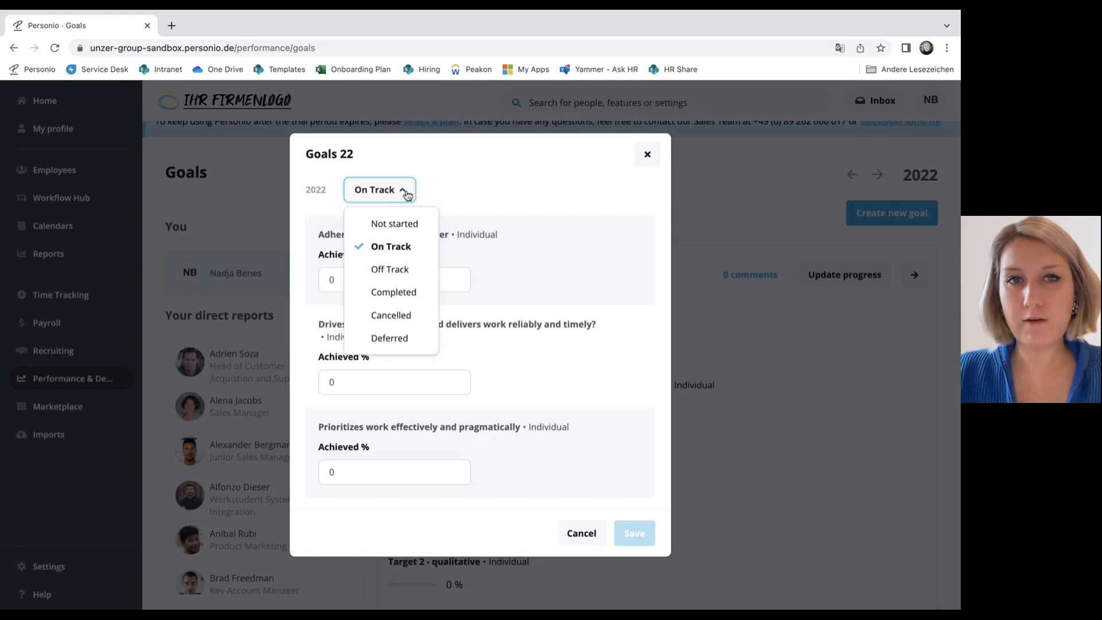
pyautogui.click(420, 297)
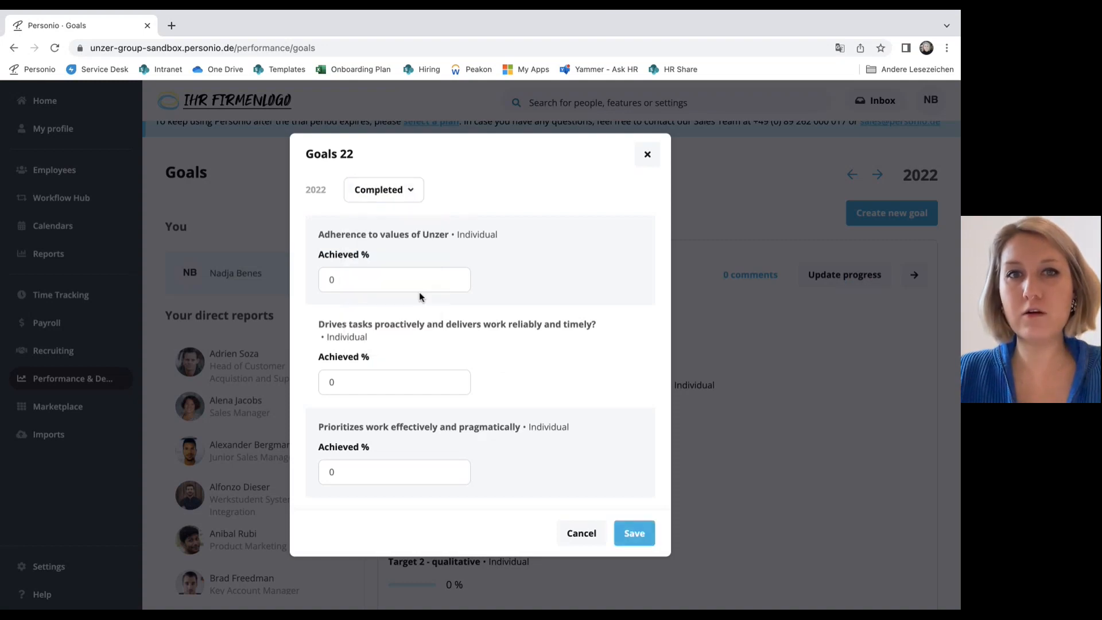
# Set the achieved percentages to 100 for adherence to Unzer values, 80 for driving tasks proactively, and 100 for prioritizing work effectively
pyautogui.click(383, 283)
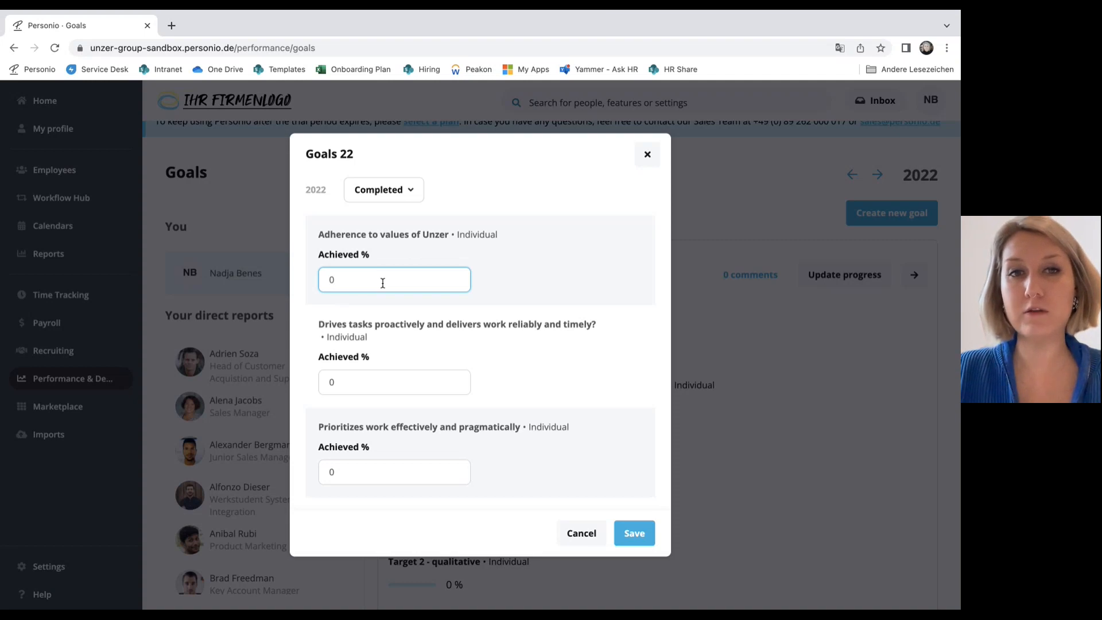
pyautogui.press('BackSpace')
pyautogui.write('100')
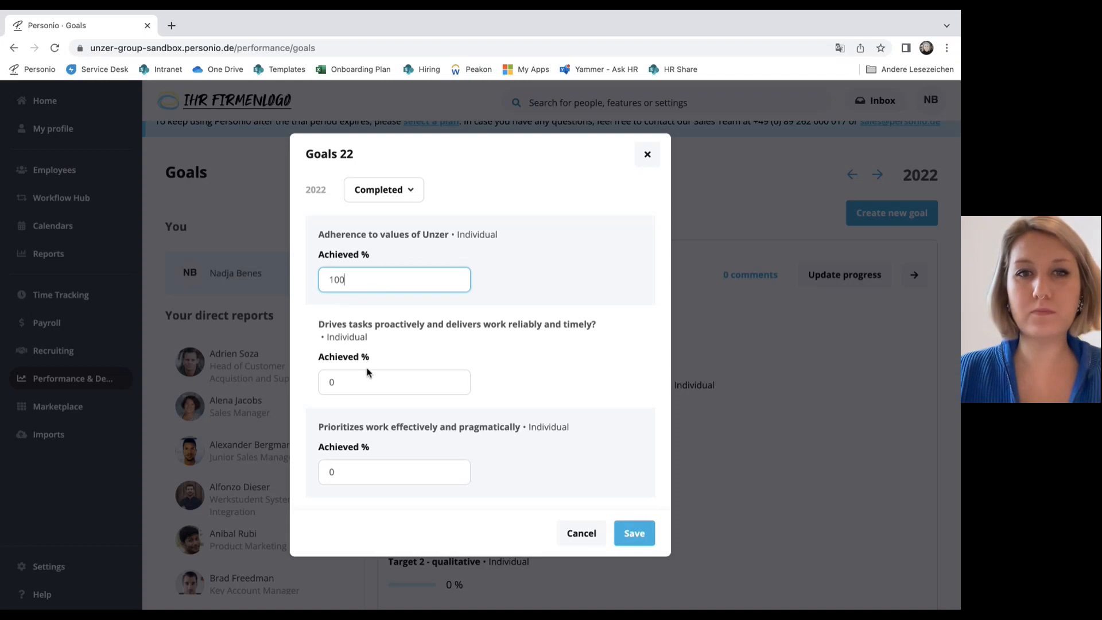
pyautogui.click(370, 382)
pyautogui.press('BackSpace')
pyautogui.write('80')
pyautogui.click(369, 473)
pyautogui.press('BackSpace')
pyautogui.write('100')
# Enter 100 as the achieved value for Target 3, Target 2 and Target 1, and save the progress update
pyautogui.scroll(-5, 389, 457)
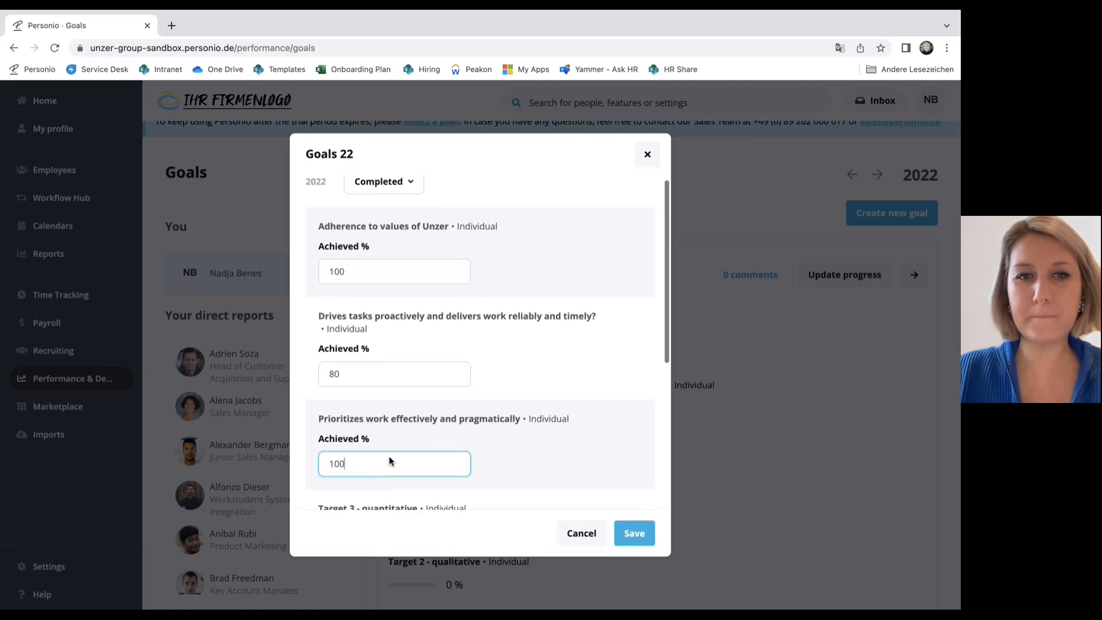
pyautogui.click(351, 342)
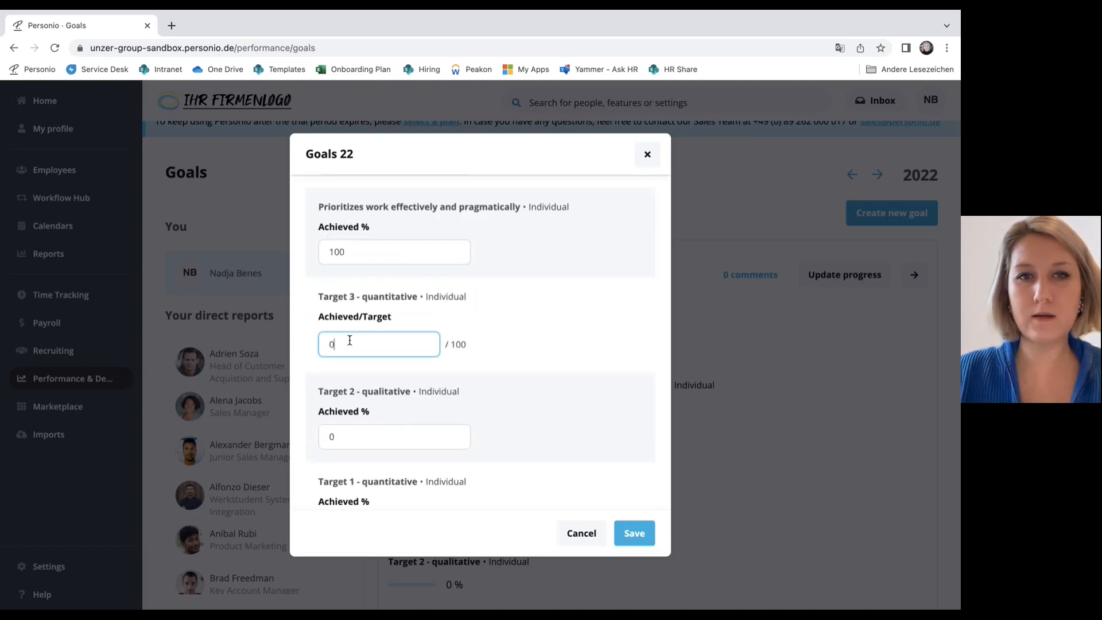
pyautogui.press('BackSpace')
pyautogui.write('100')
pyautogui.click(353, 437)
pyautogui.press('BackSpace')
pyautogui.write('100')
pyautogui.scroll(-2, 354, 439)
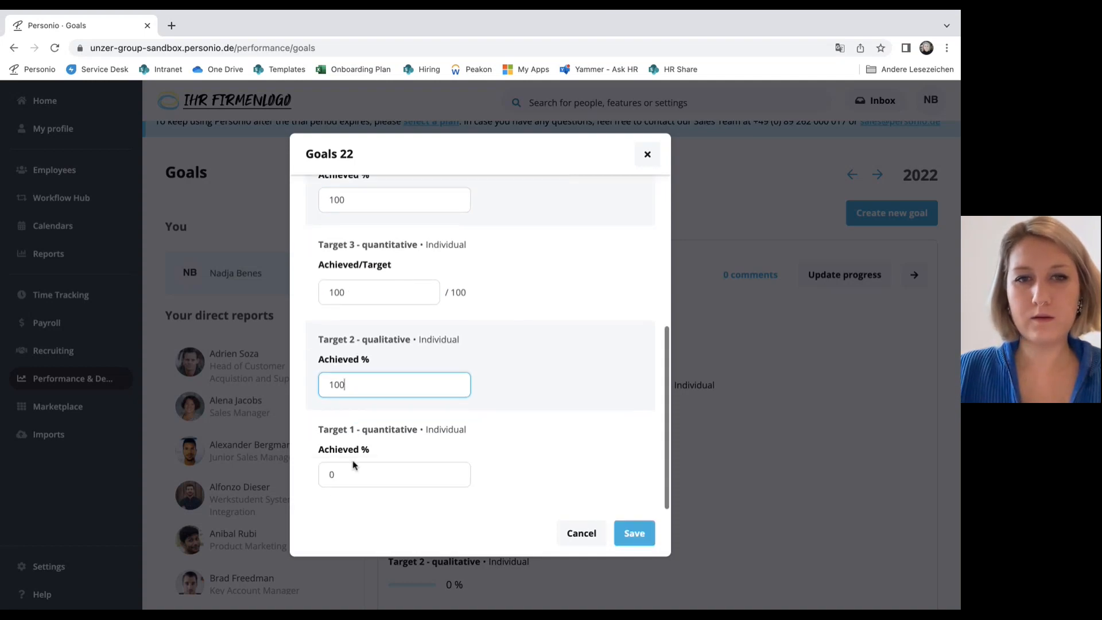
pyautogui.click(342, 484)
pyautogui.press('BackSpace')
pyautogui.write('100')
pyautogui.click(641, 536)
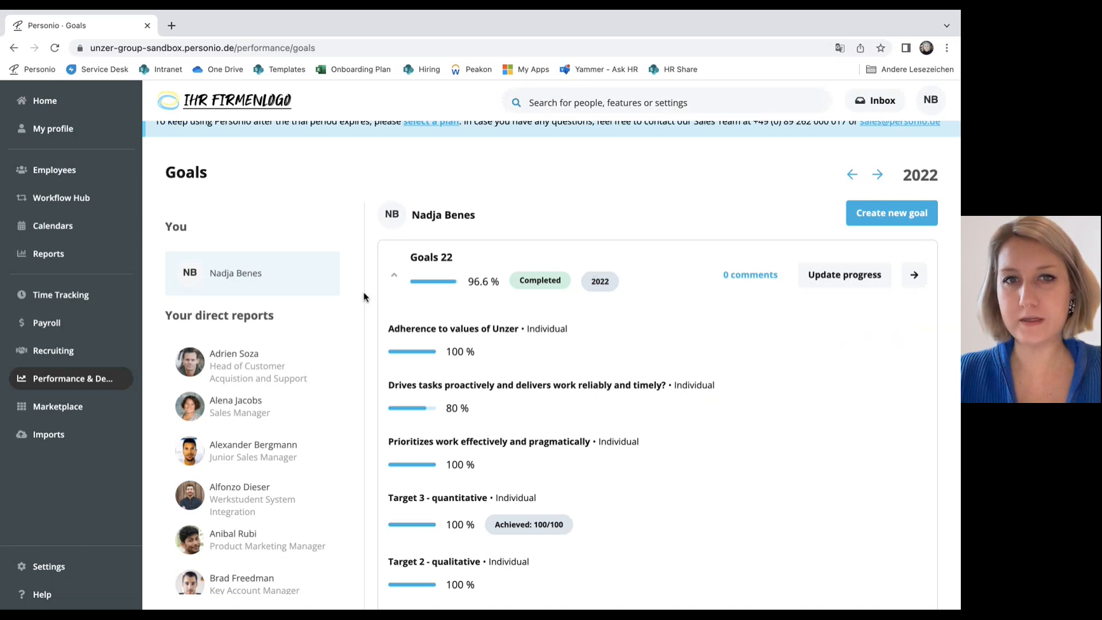
# Collapse the Goals 22 details and switch the goals overview to the year 2023
pyautogui.click(396, 278)
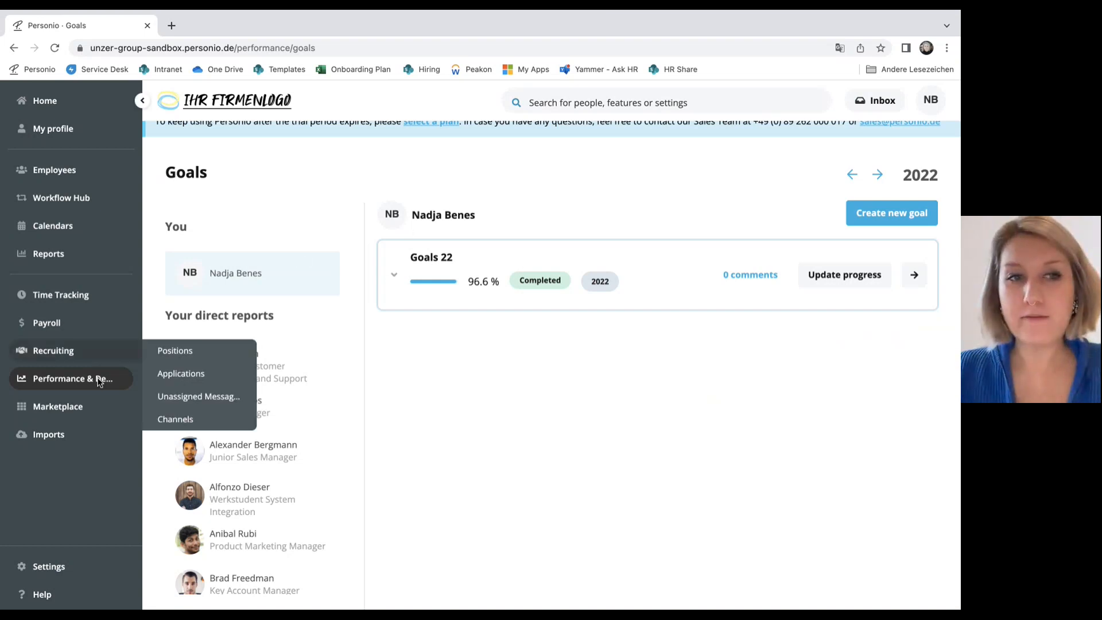
pyautogui.moveTo(161, 382)
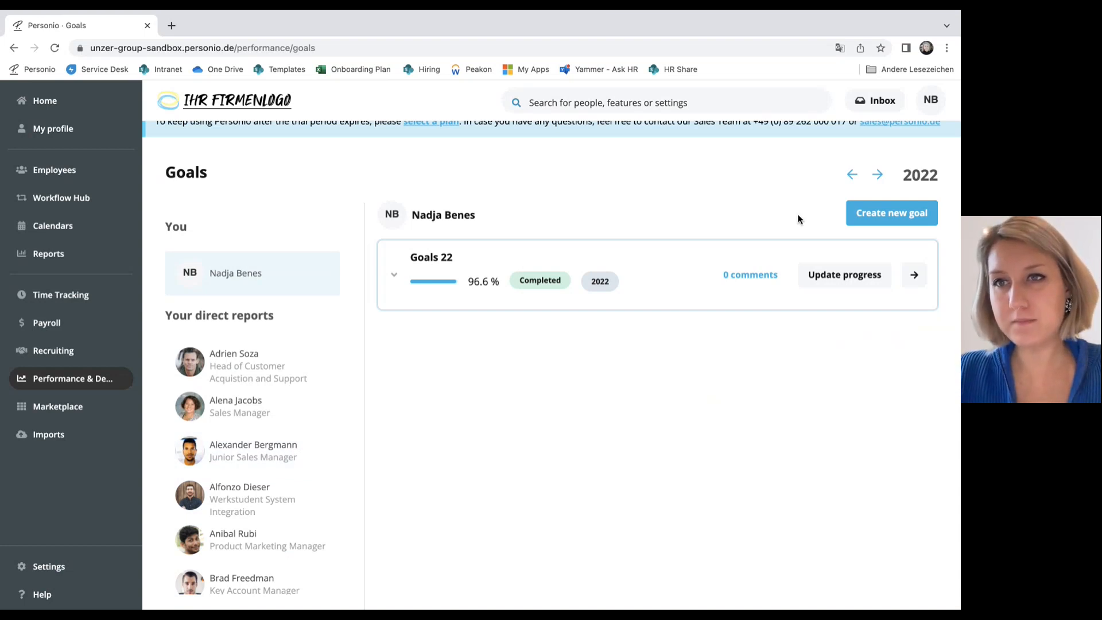
pyautogui.click(879, 176)
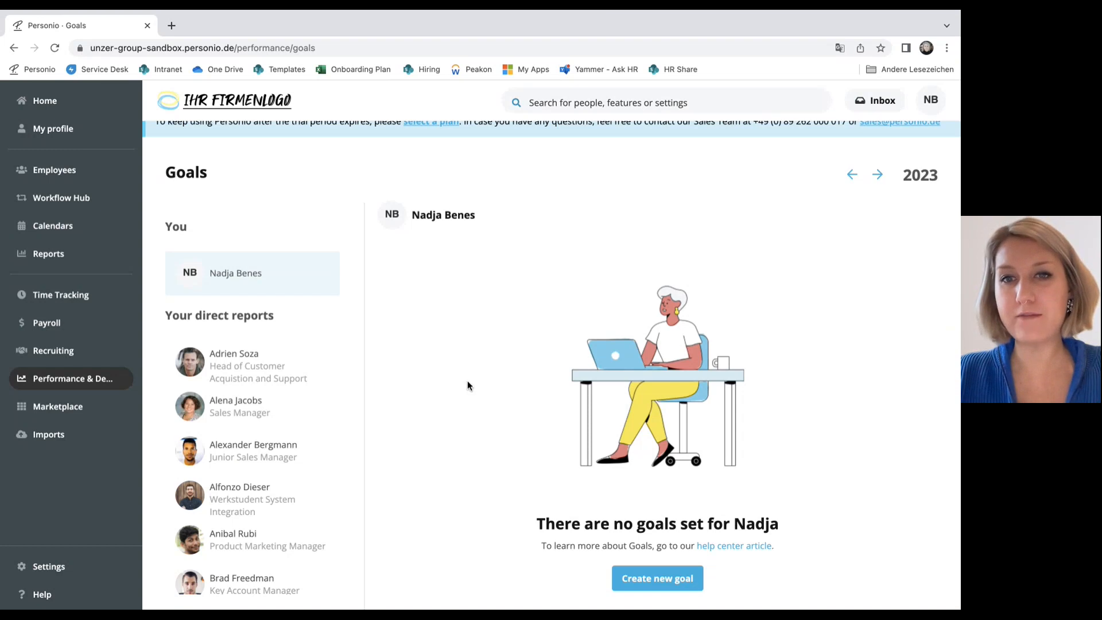
# Create a new goal named "Goals 23" with the time frame Year set to 2023
pyautogui.scroll(-1, 468, 385)
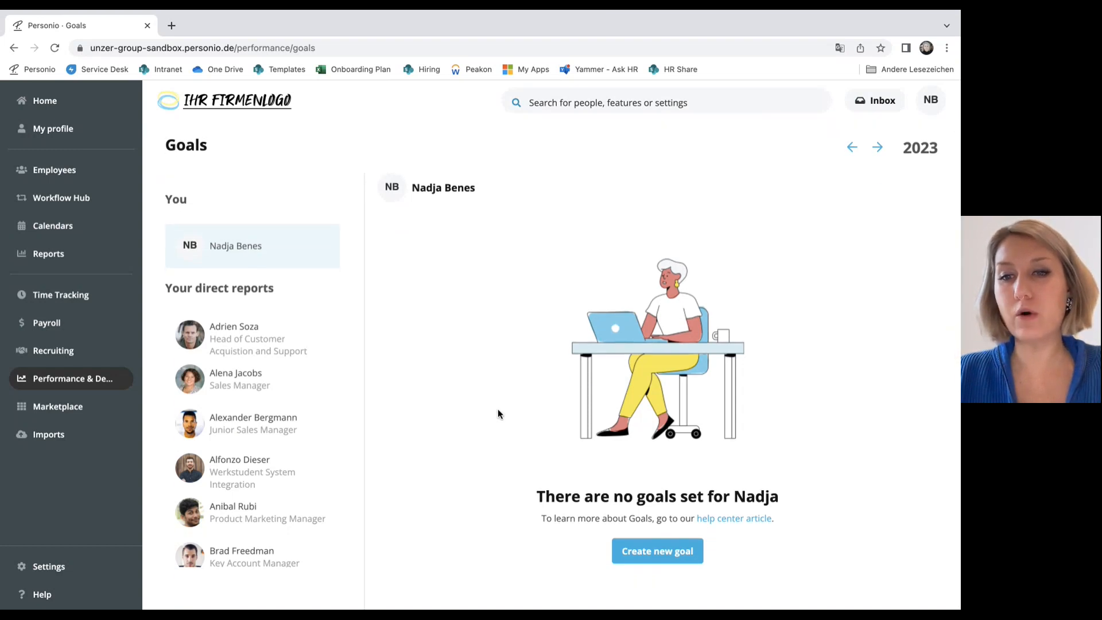
pyautogui.click(647, 560)
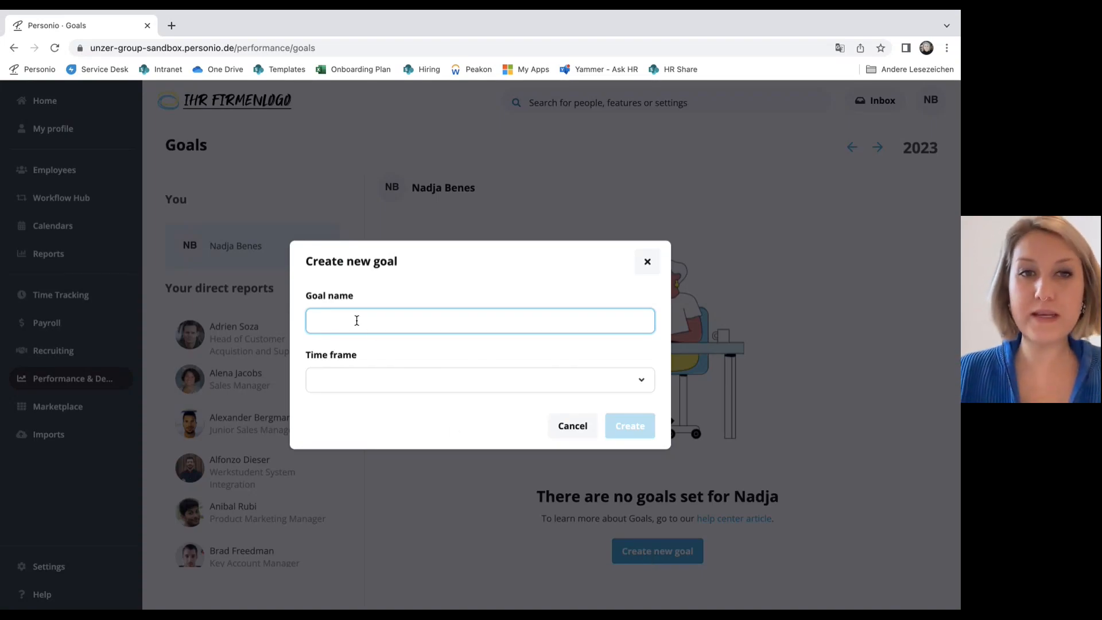
pyautogui.write('Goals ')
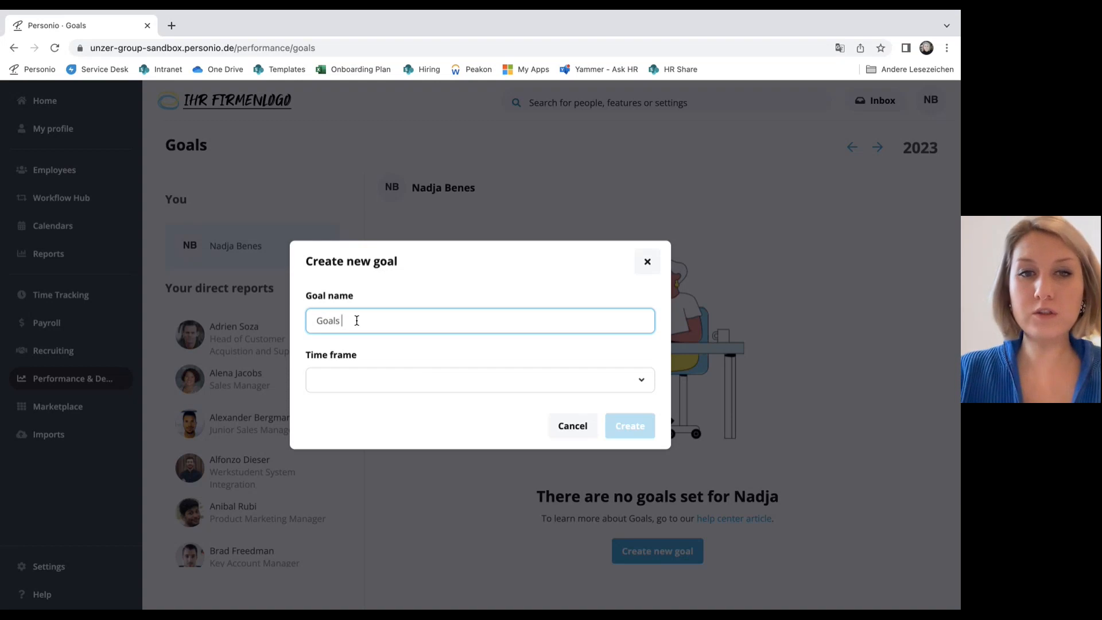
pyautogui.write('23')
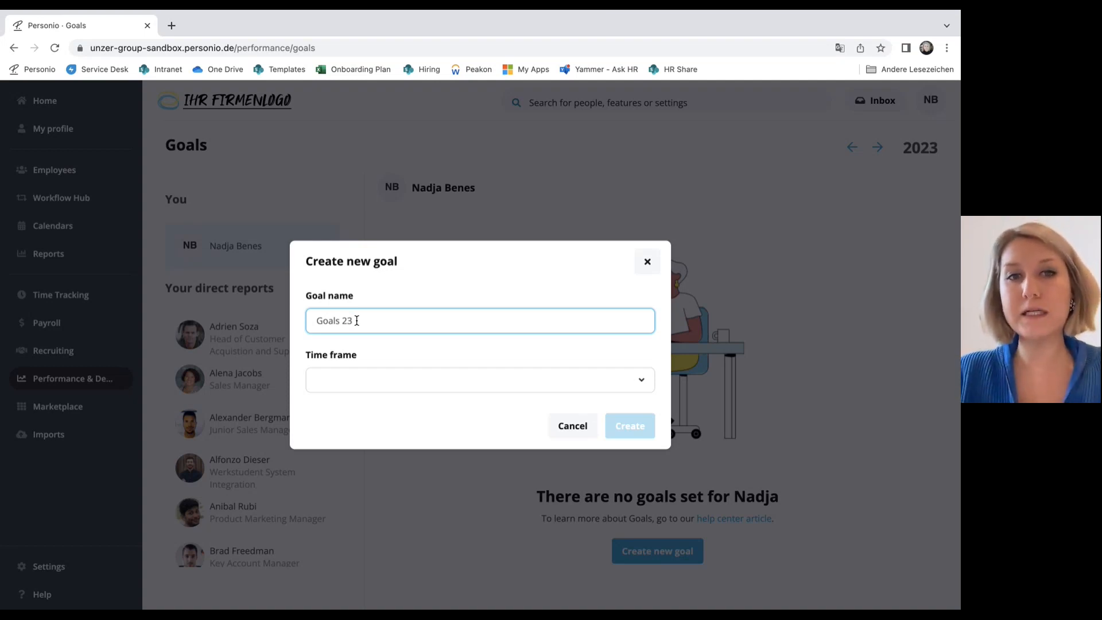
pyautogui.click(375, 378)
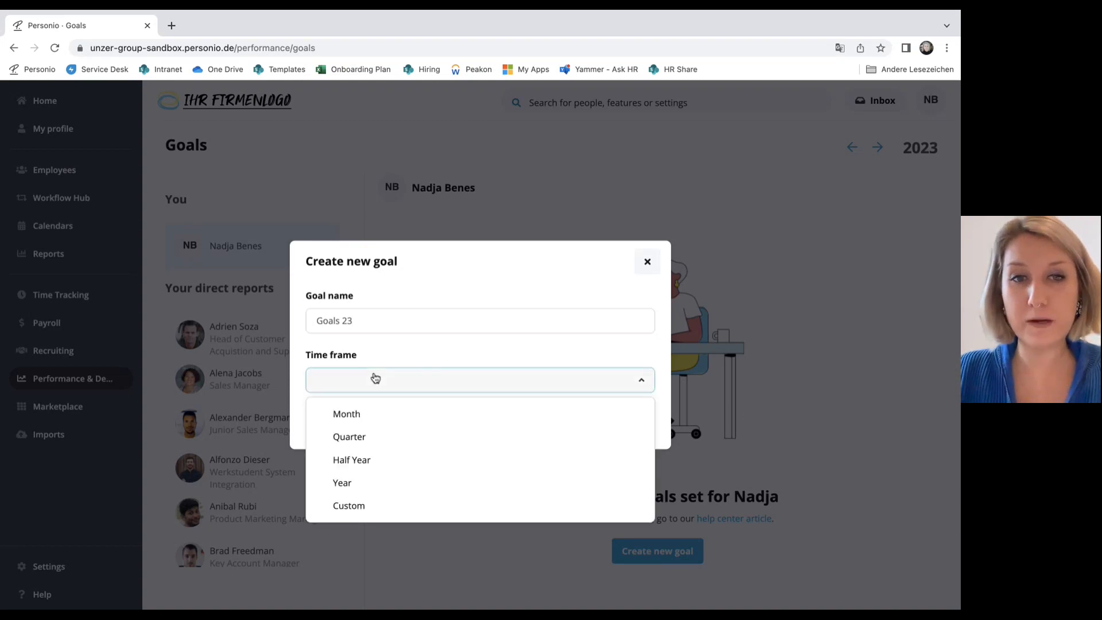
pyautogui.click(411, 486)
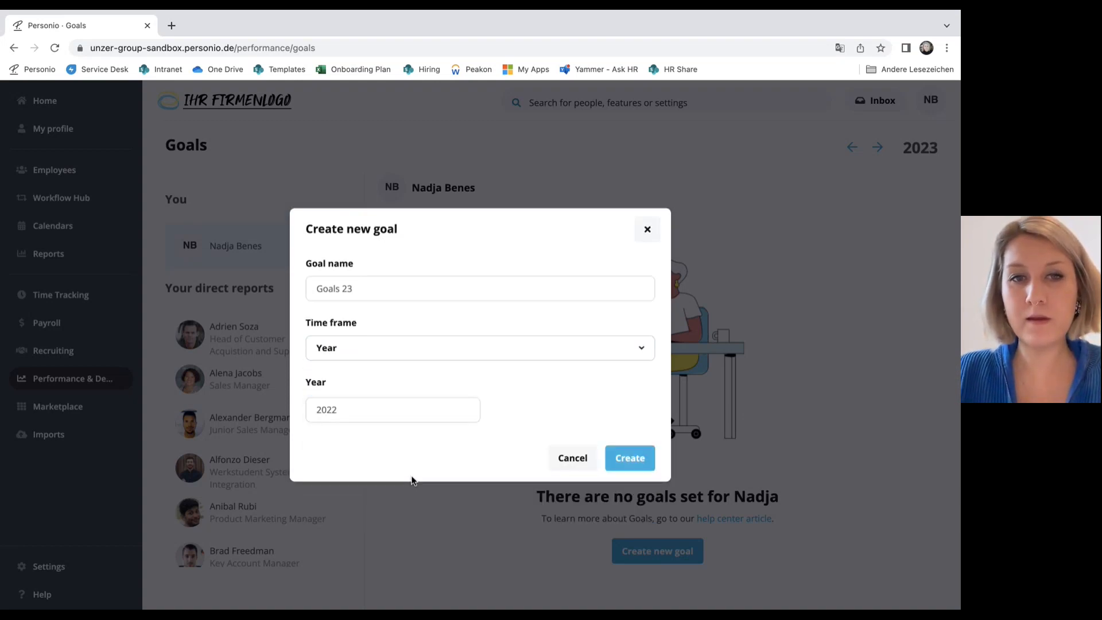
pyautogui.click(465, 407)
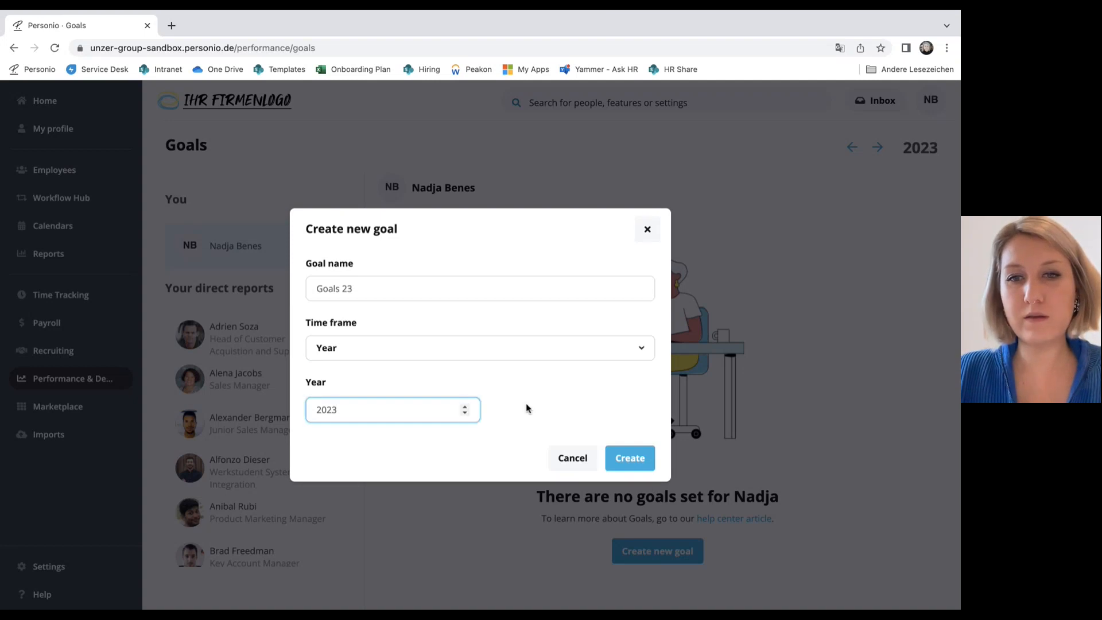
pyautogui.click(638, 457)
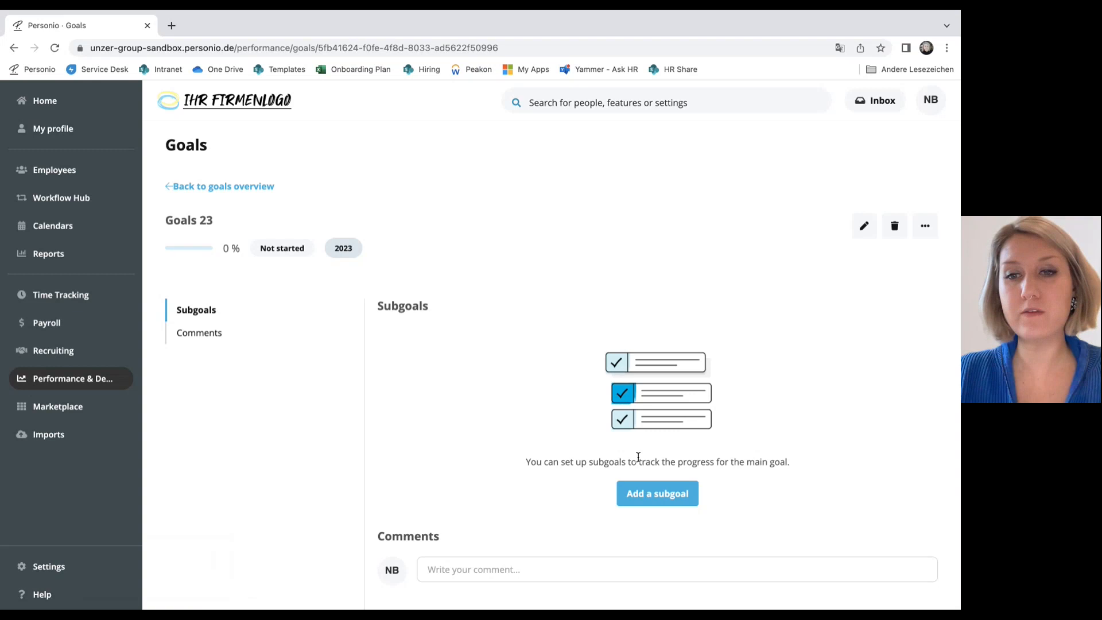
# Start a new subgoal under Goals 23 and name it "Target - quantitative"
pyautogui.click(655, 495)
pyautogui.write('Target - qua')
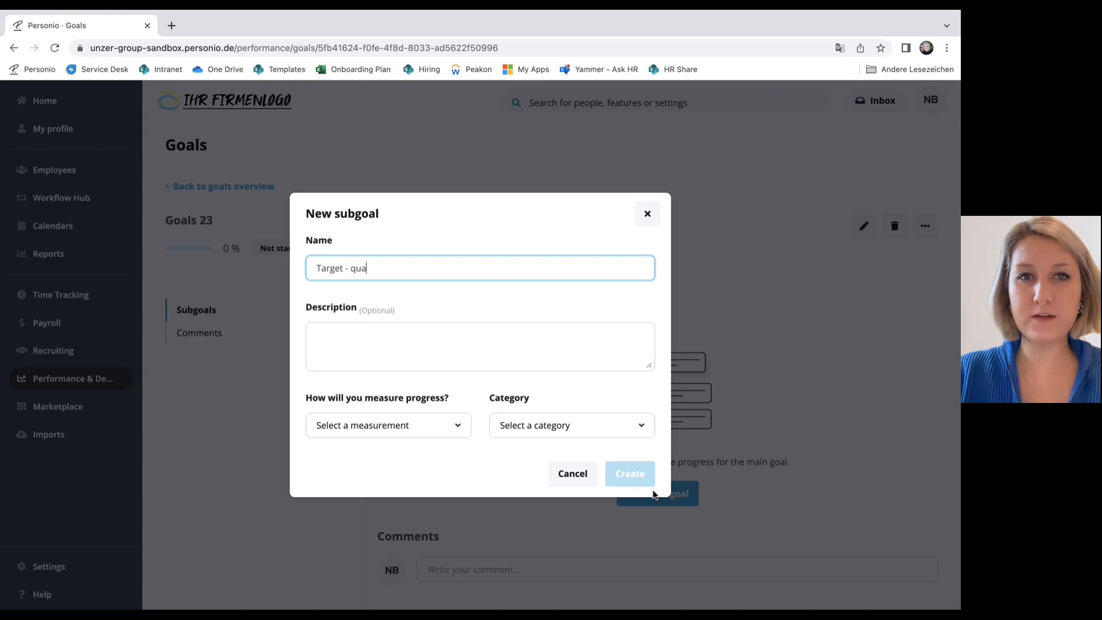
pyautogui.write('nti')
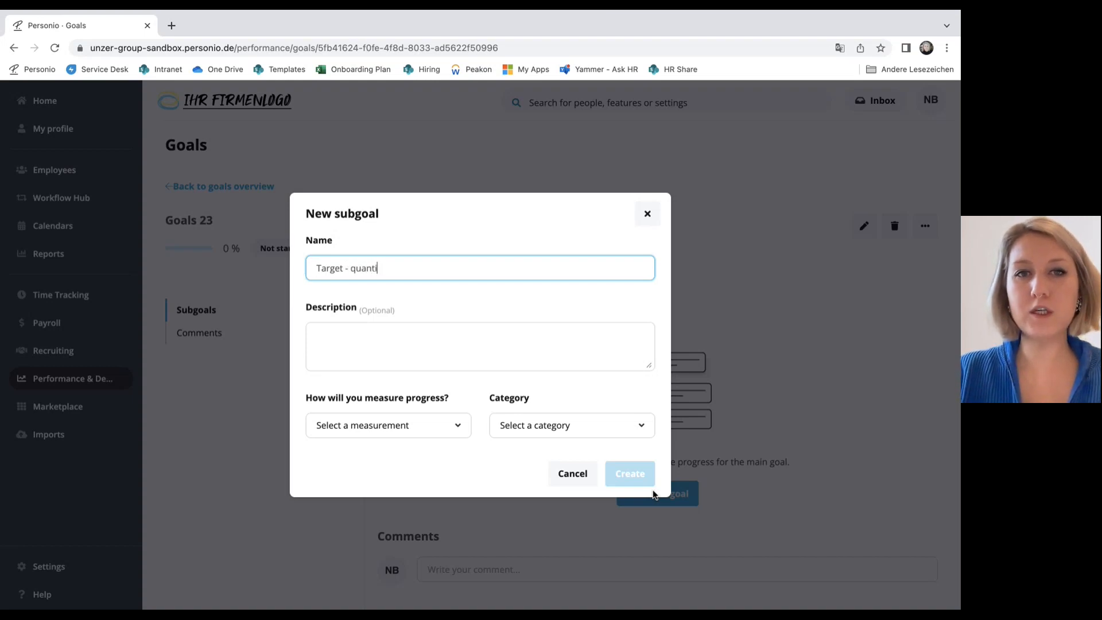
pyautogui.write('tative')
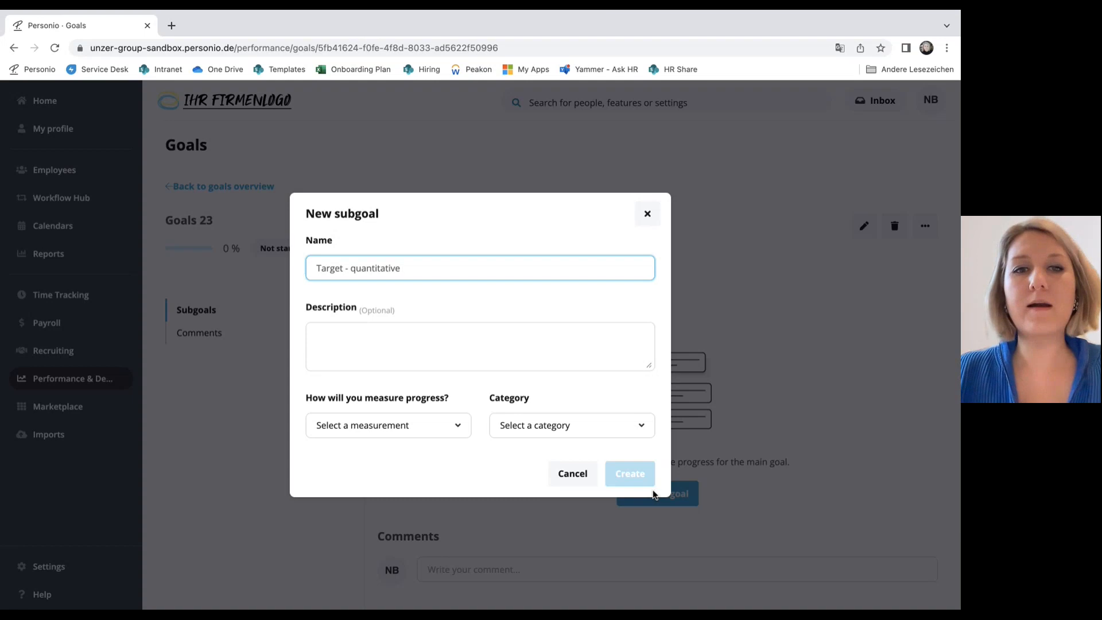
pyautogui.click(655, 495)
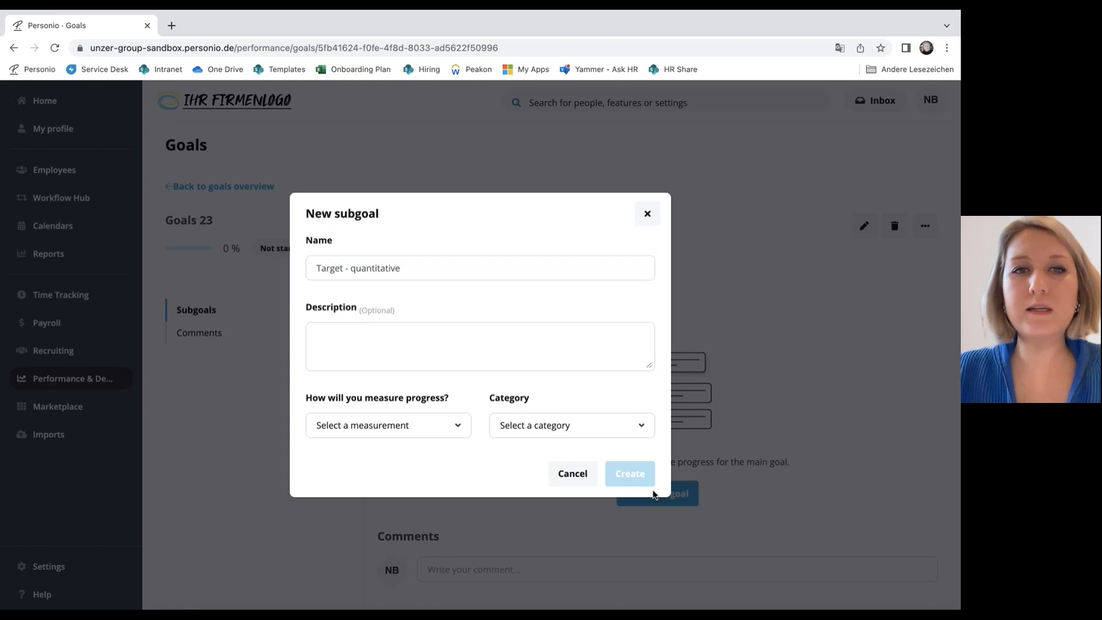
pyautogui.click(460, 268)
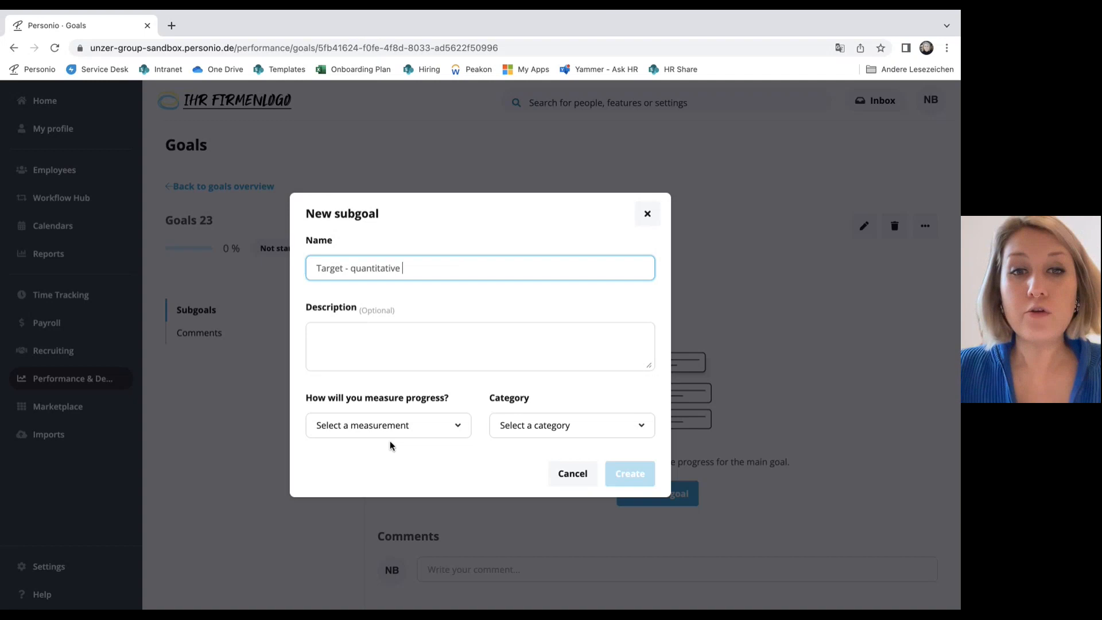
# Measure the quantitative subgoal by Number with a target of 200, assign the Individual category, and create it
pyautogui.click(405, 434)
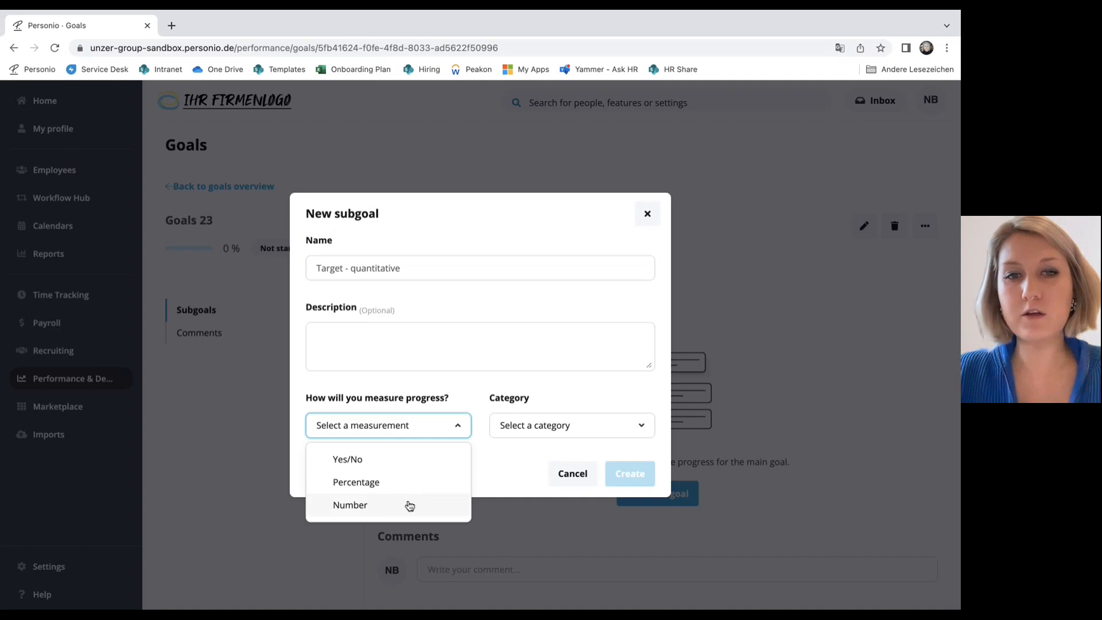
pyautogui.click(409, 505)
pyautogui.click(396, 460)
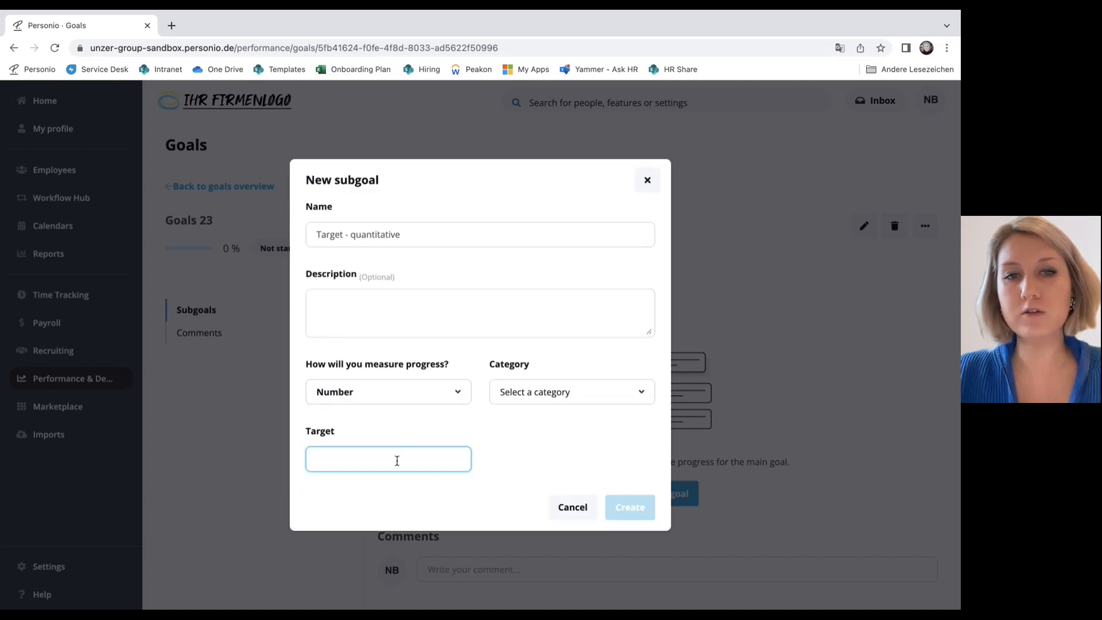
pyautogui.write('200')
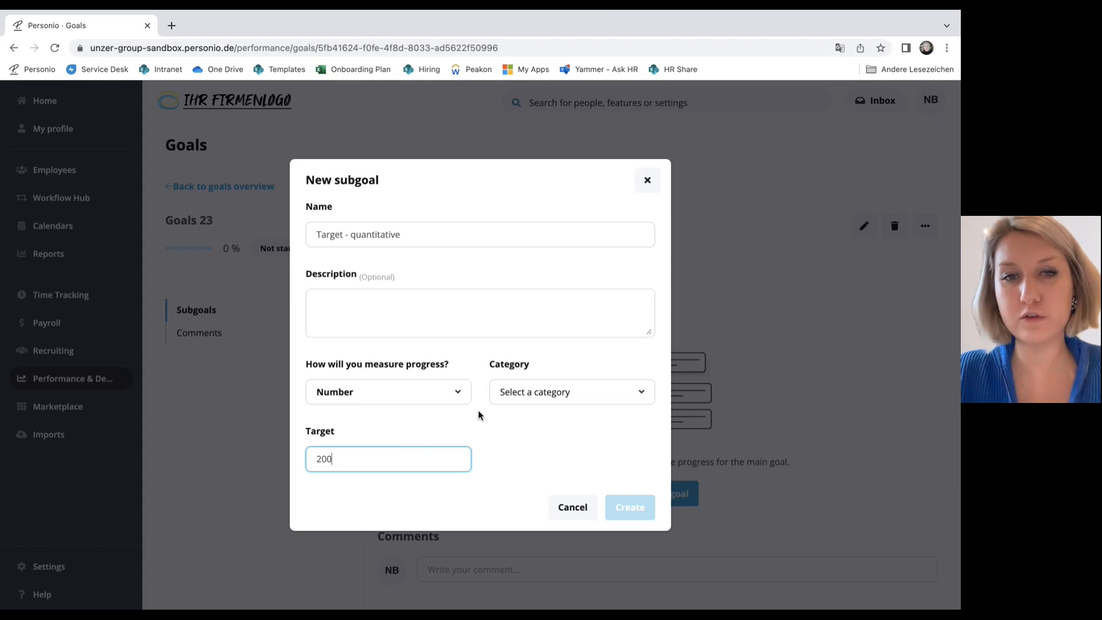
pyautogui.click(544, 398)
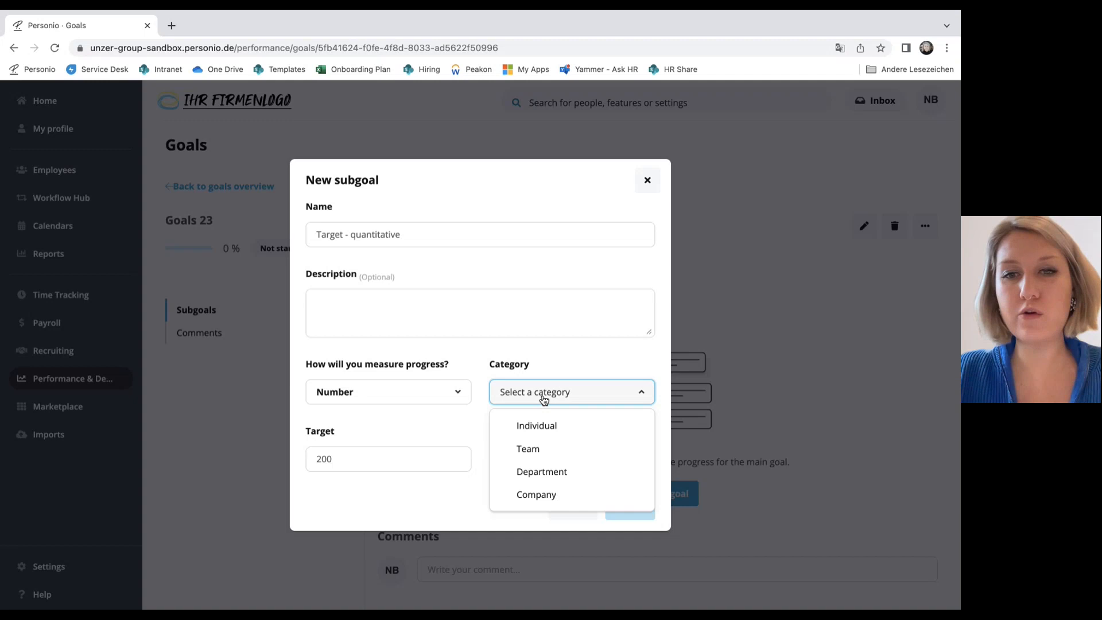
pyautogui.click(549, 423)
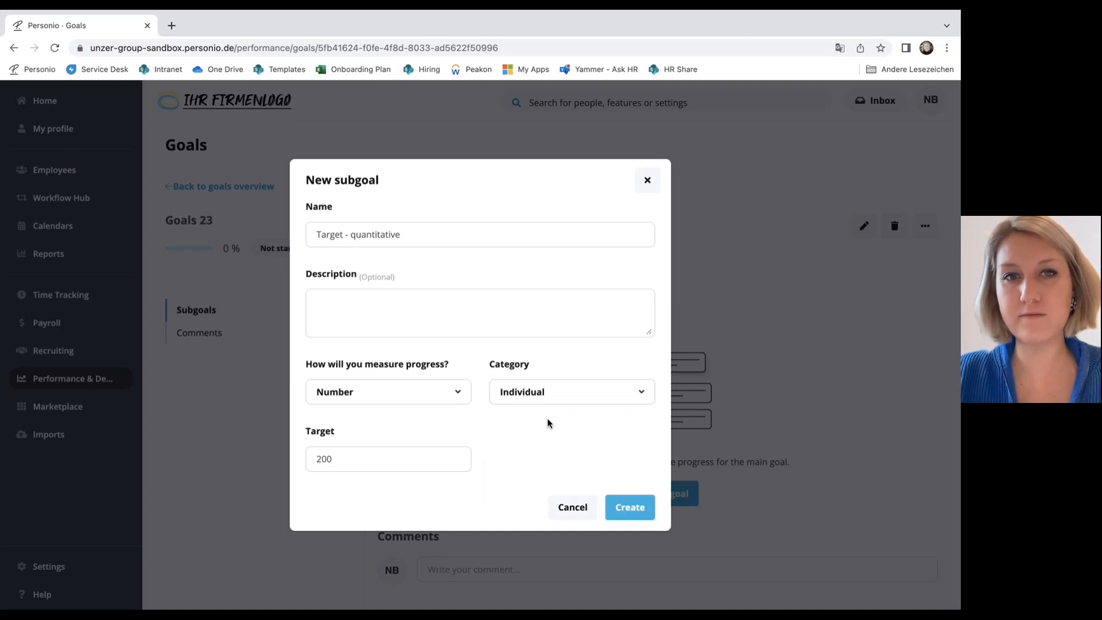
pyautogui.click(647, 517)
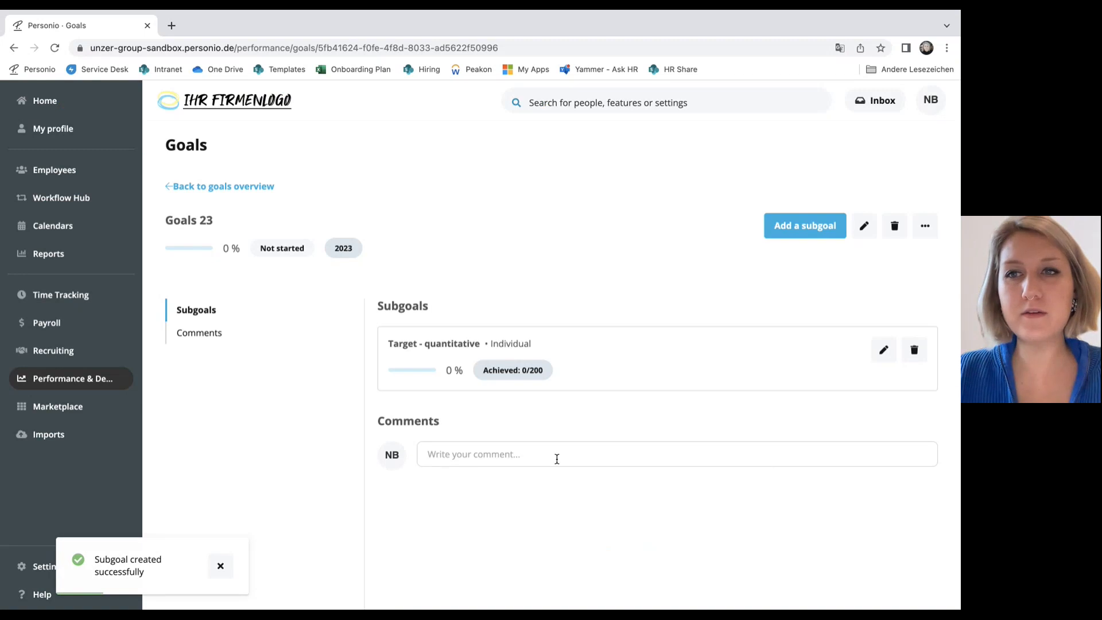
# Create a subgoal under Goals 23 named "Target - qualitative", measured by Percentage, in the Individual category
pyautogui.click(803, 227)
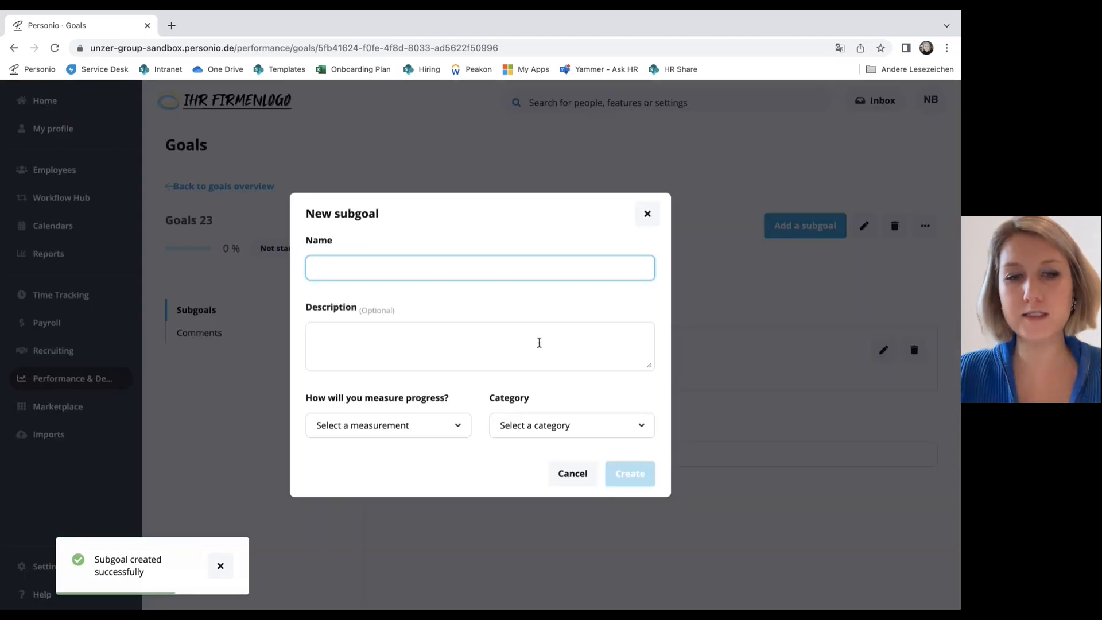
pyautogui.write('Target - qualitative')
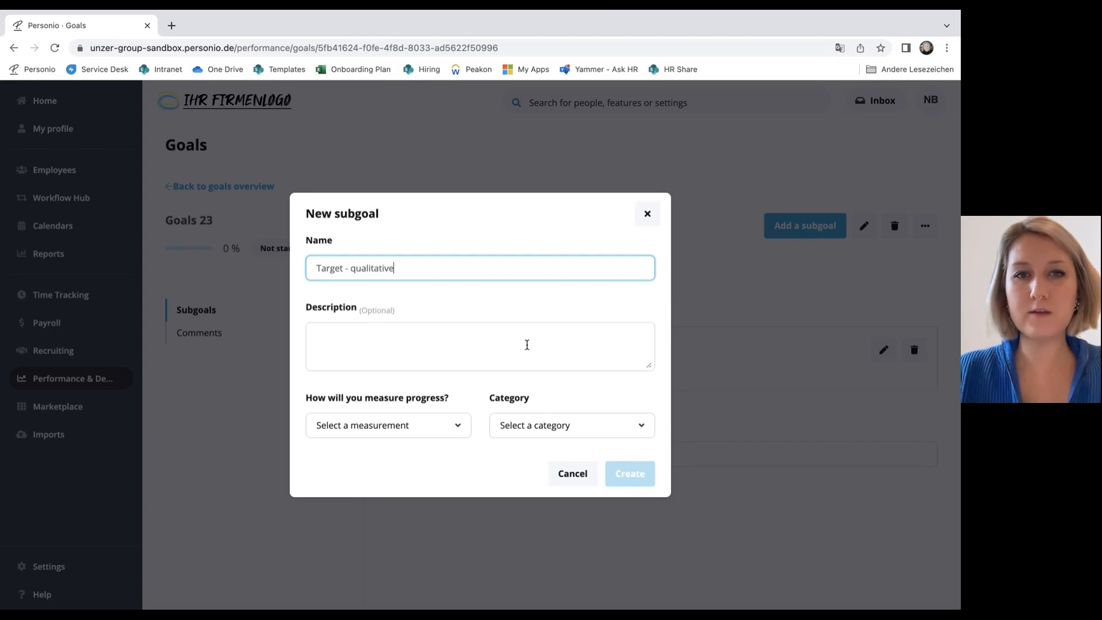
pyautogui.click(457, 433)
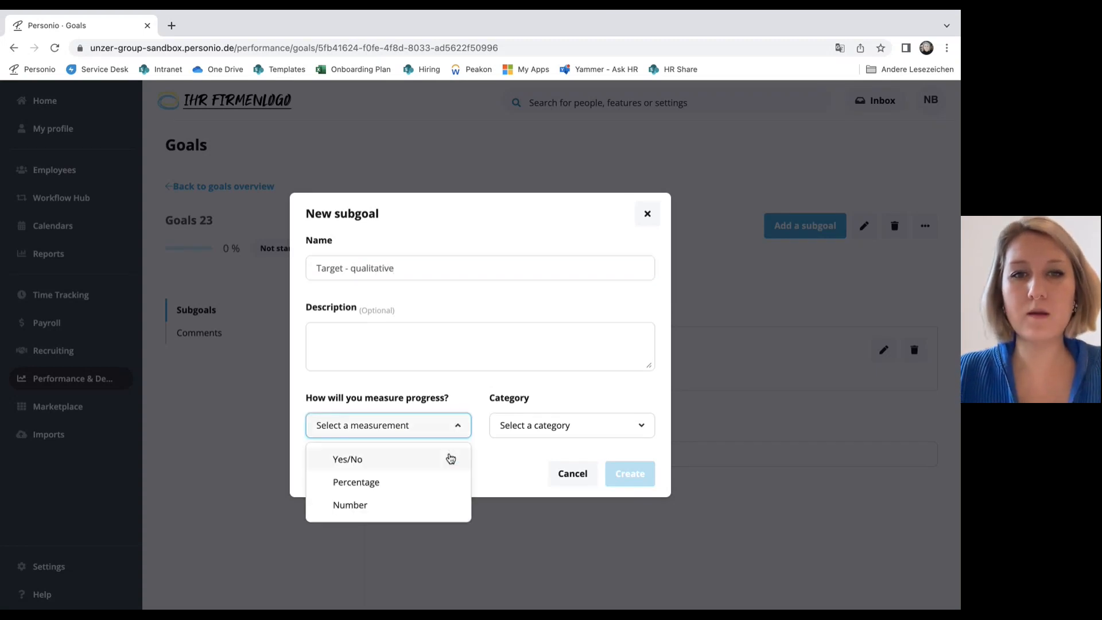
pyautogui.click(441, 483)
pyautogui.click(544, 434)
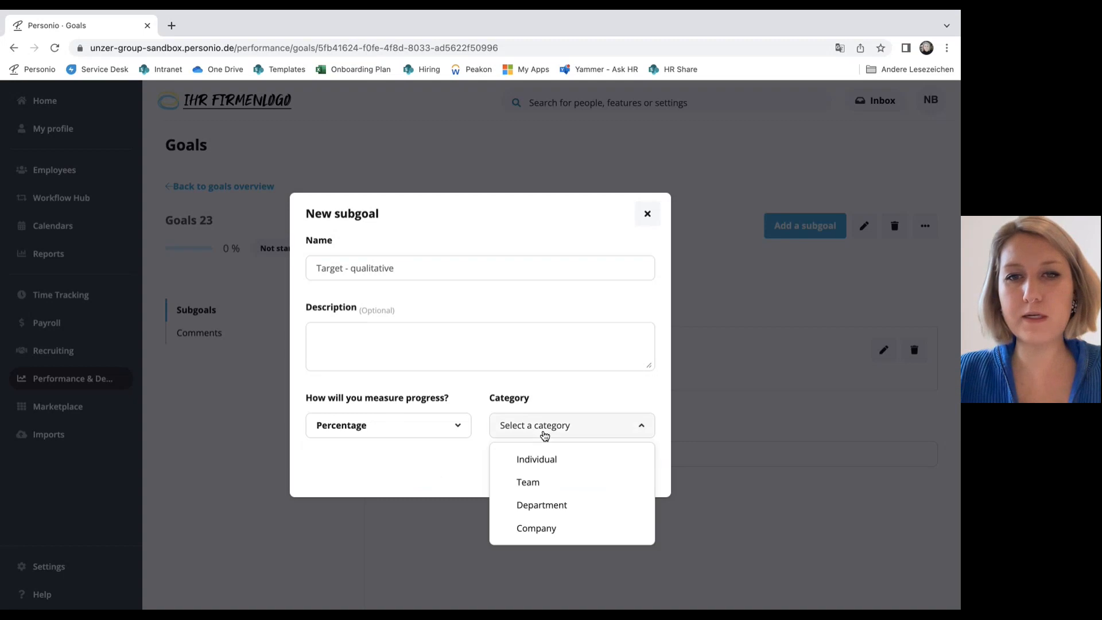
pyautogui.click(536, 458)
pyautogui.click(629, 475)
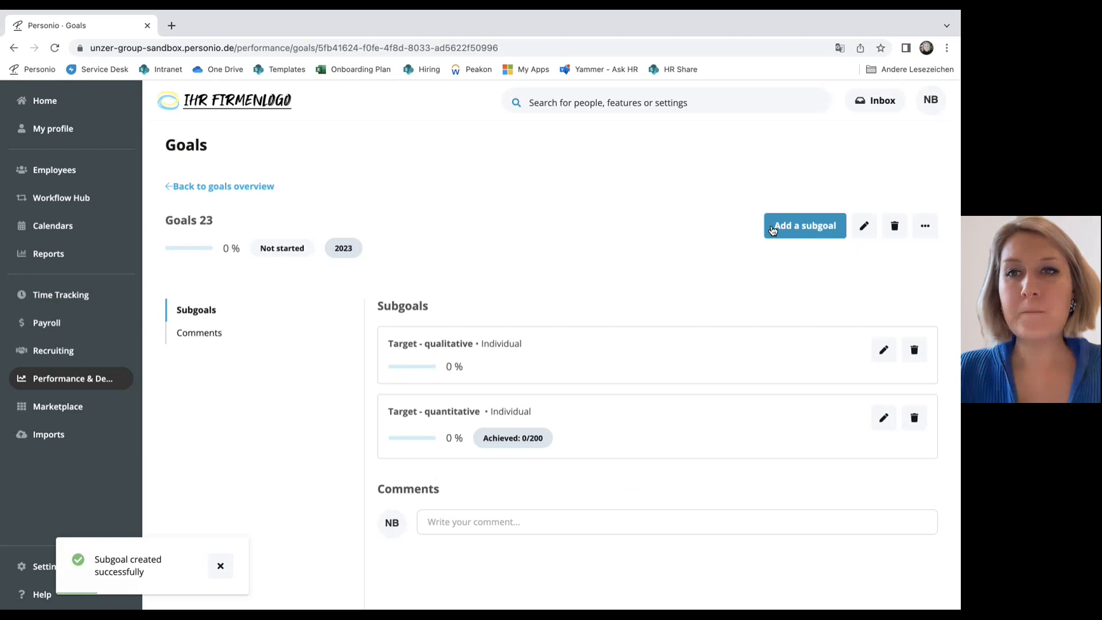
# Create a subgoal under Goals 23 named "Target 3 -quantitative or qualitative", measured by Percentage, in the Individual category
pyautogui.click(768, 228)
pyautogui.write('Ta')
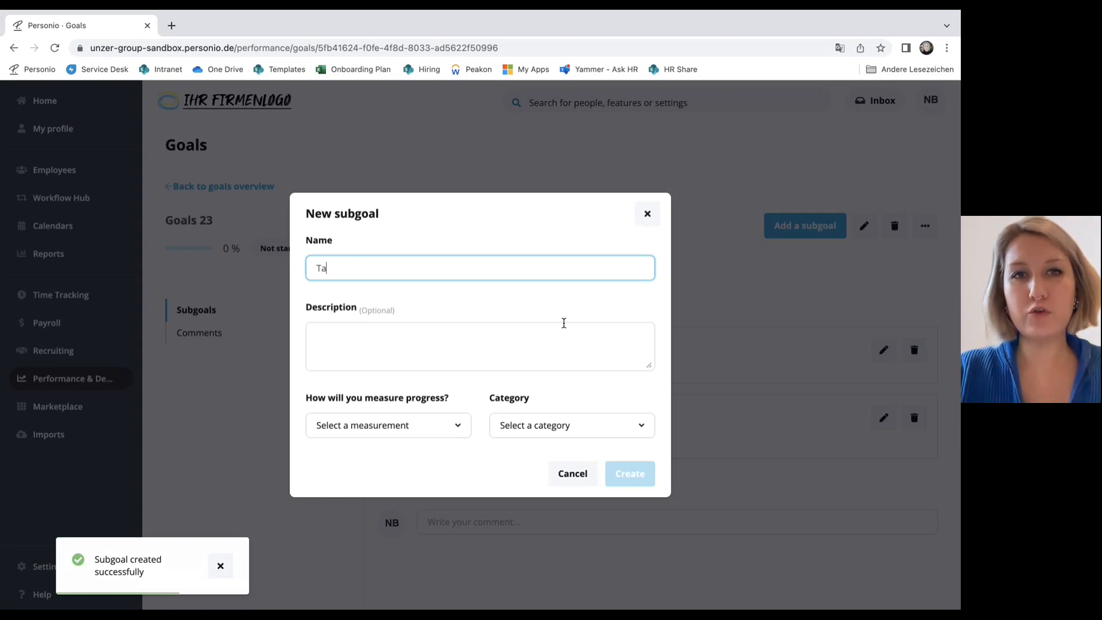
pyautogui.write('rget 3 - ')
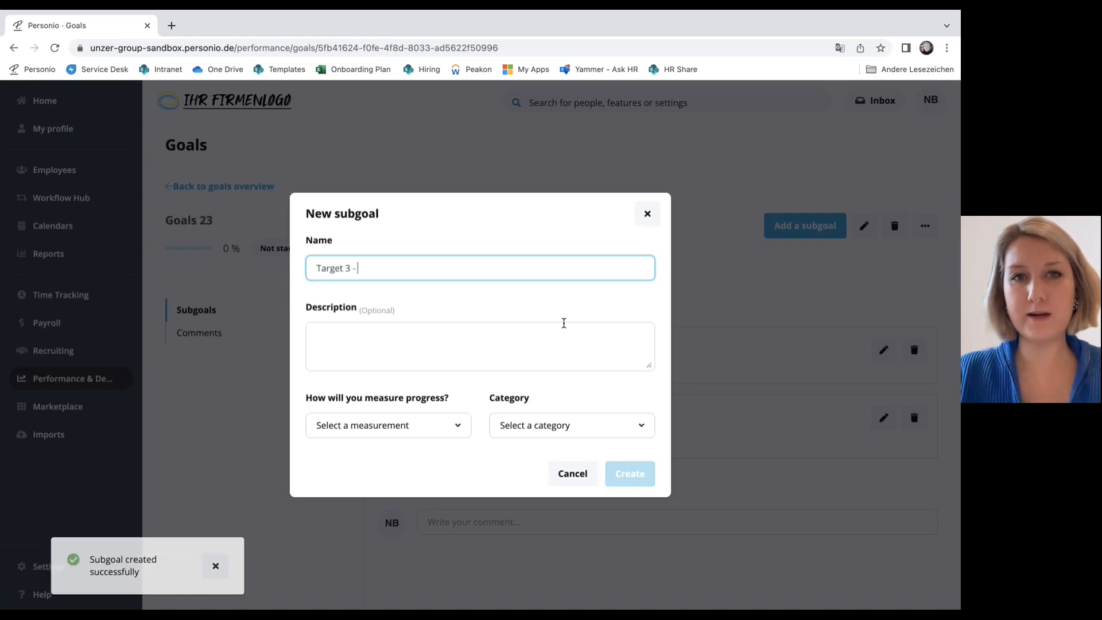
pyautogui.write('qua')
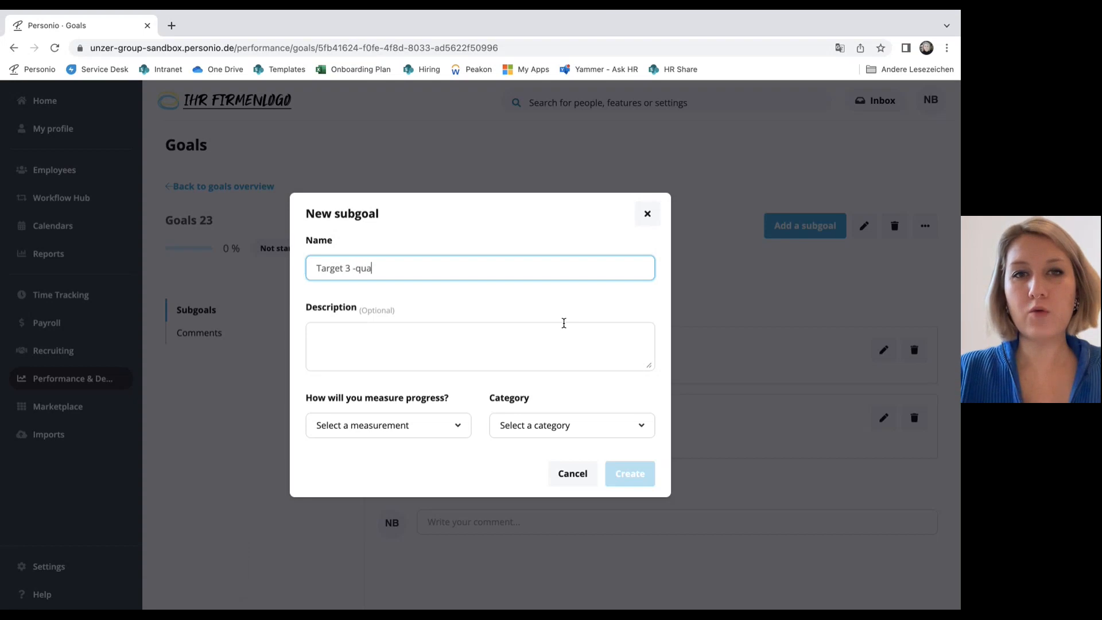
pyautogui.write('ntitative or qualita')
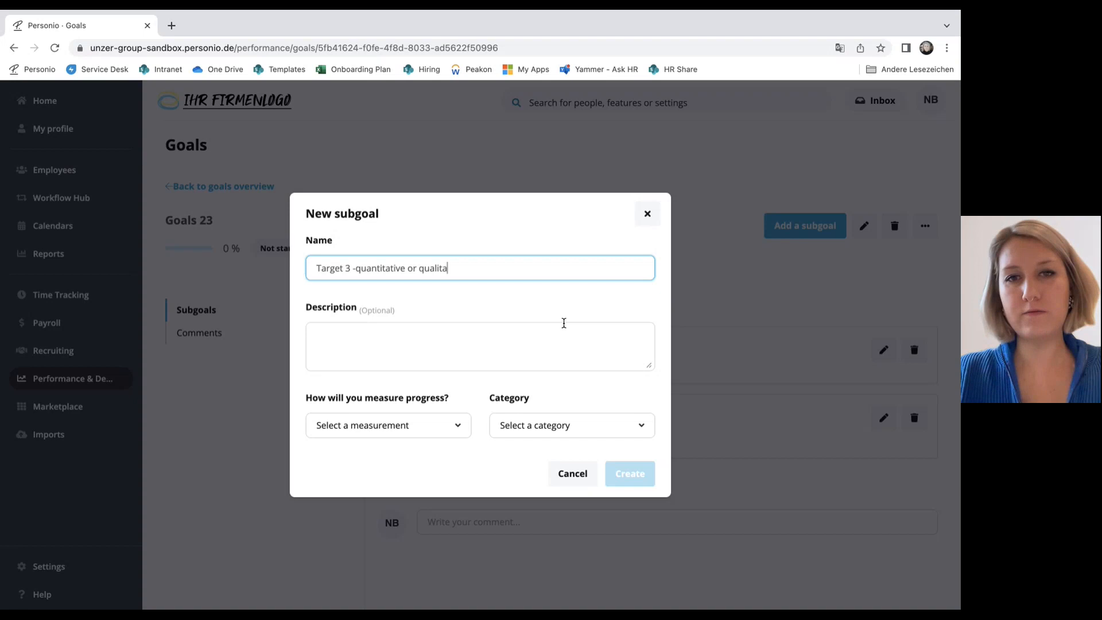
pyautogui.write('tive')
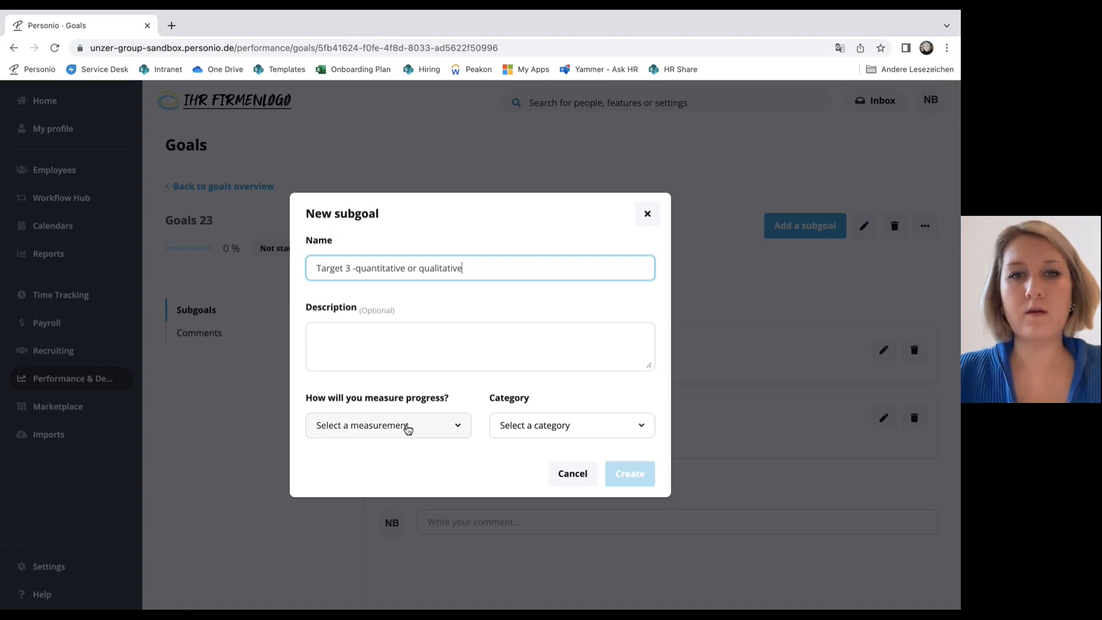
pyautogui.click(408, 429)
pyautogui.click(368, 482)
pyautogui.click(527, 427)
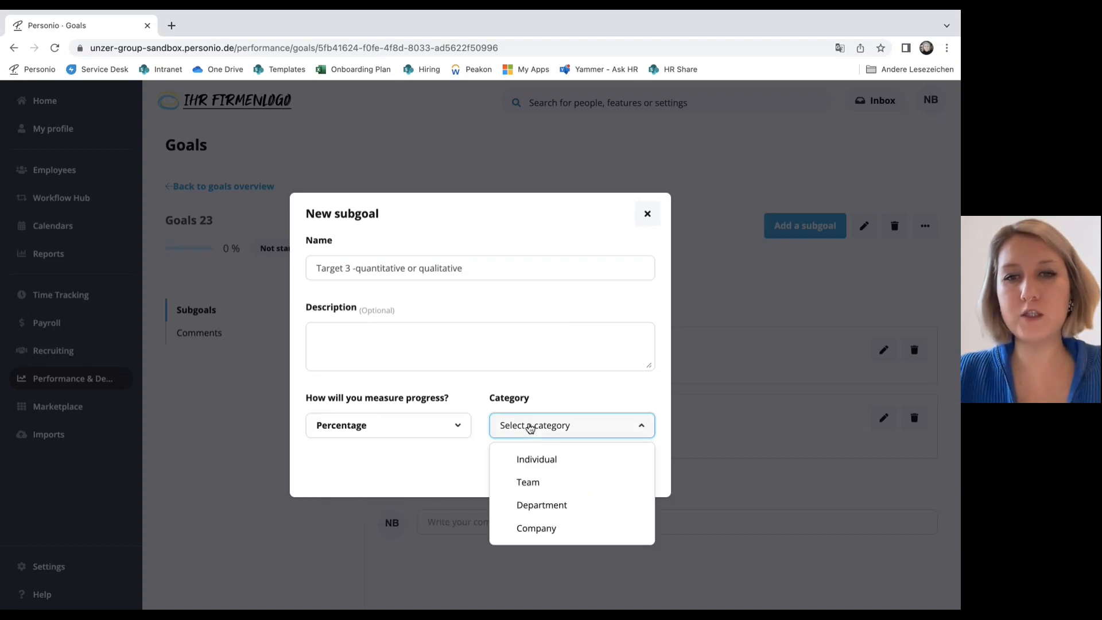
pyautogui.click(534, 462)
pyautogui.click(615, 470)
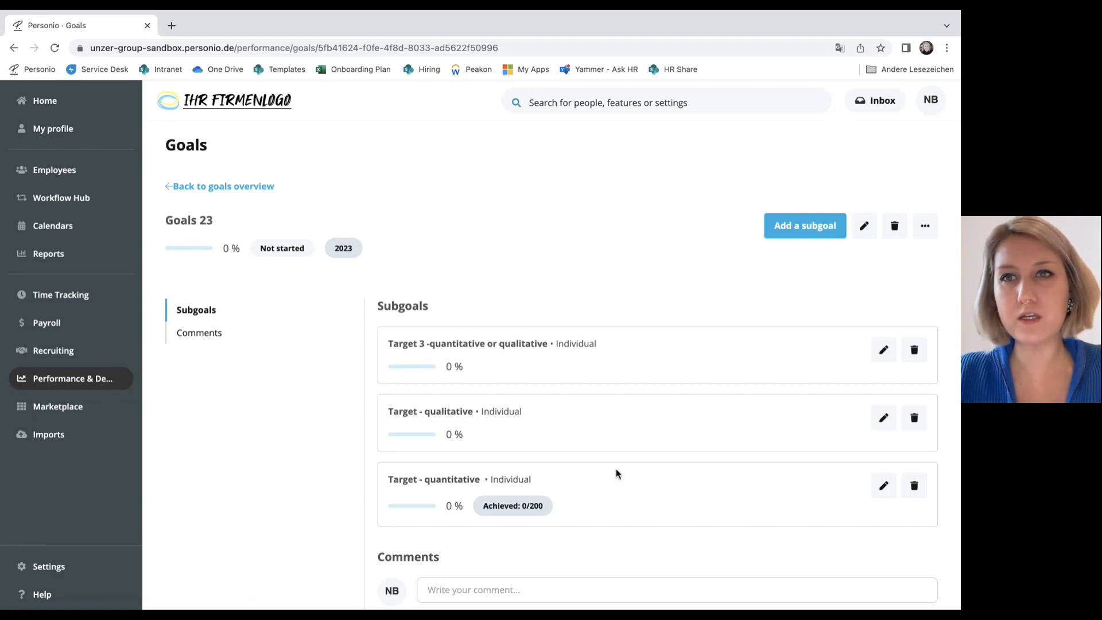
# Create a subgoal under Goals 23 named "Prioritizes work effectively and pragmatically", measured by Percentage, in the Individual category
pyautogui.click(798, 229)
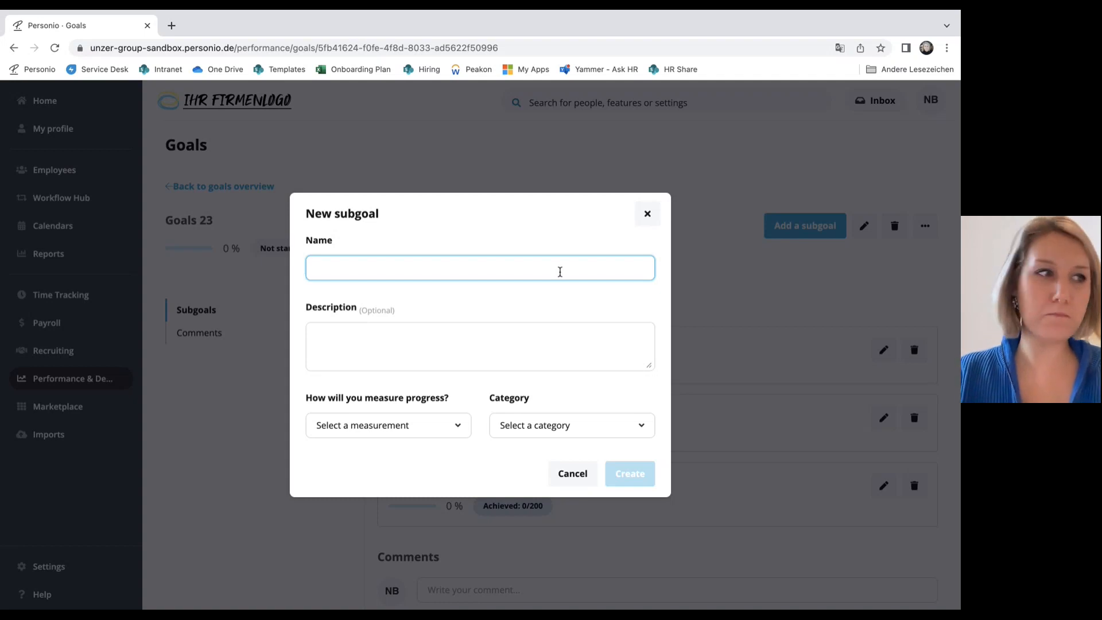
pyautogui.write('Prioro')
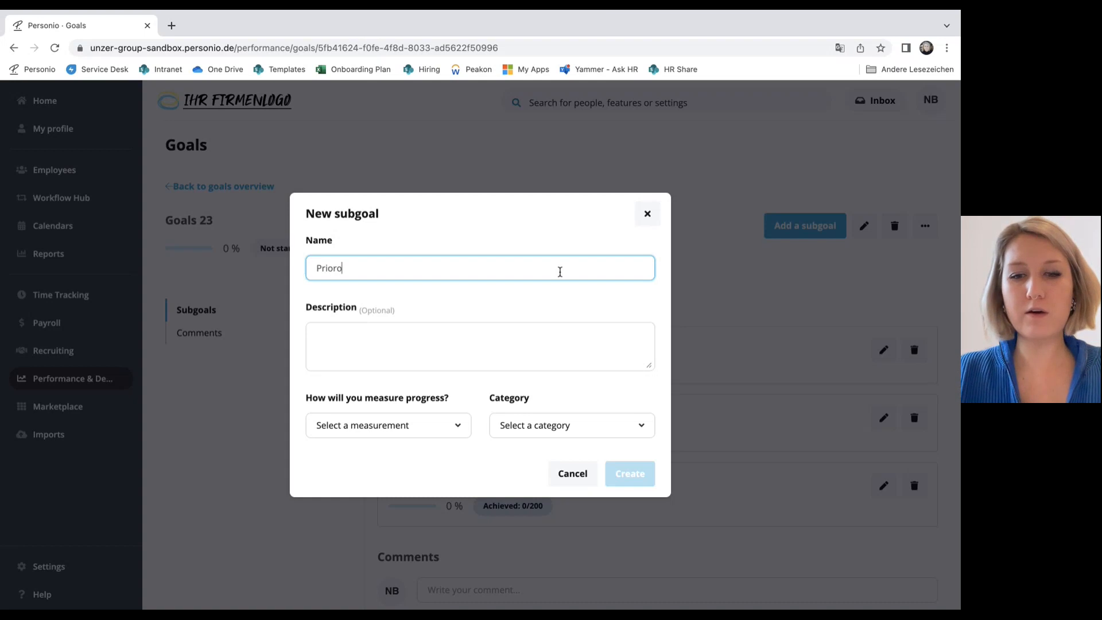
pyautogui.press('BackSpace')
pyautogui.write('itiz')
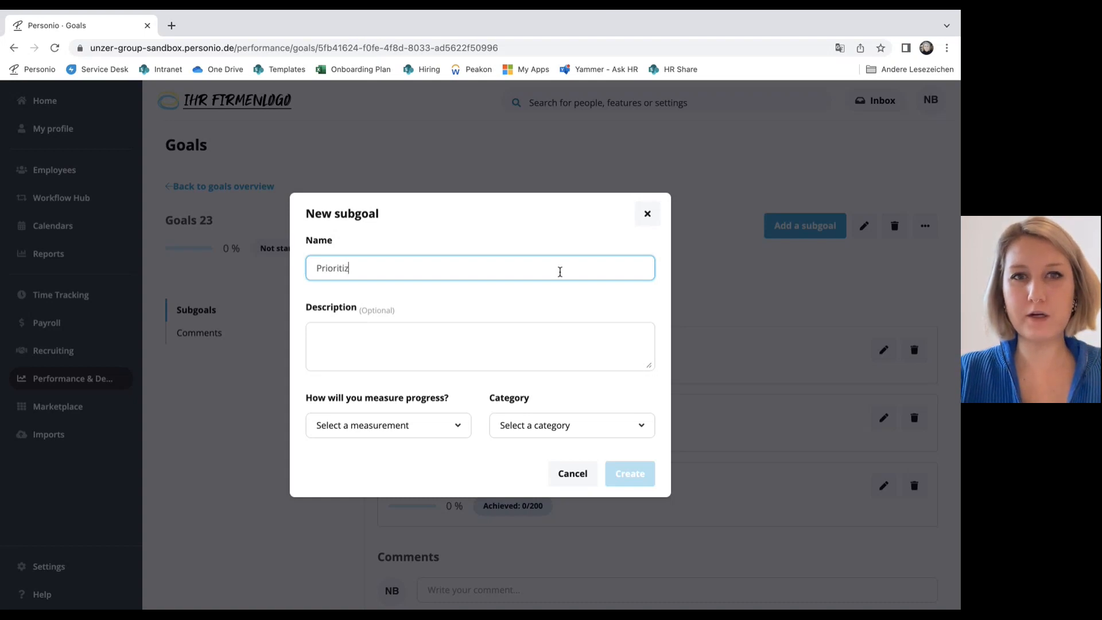
pyautogui.write('es work ef')
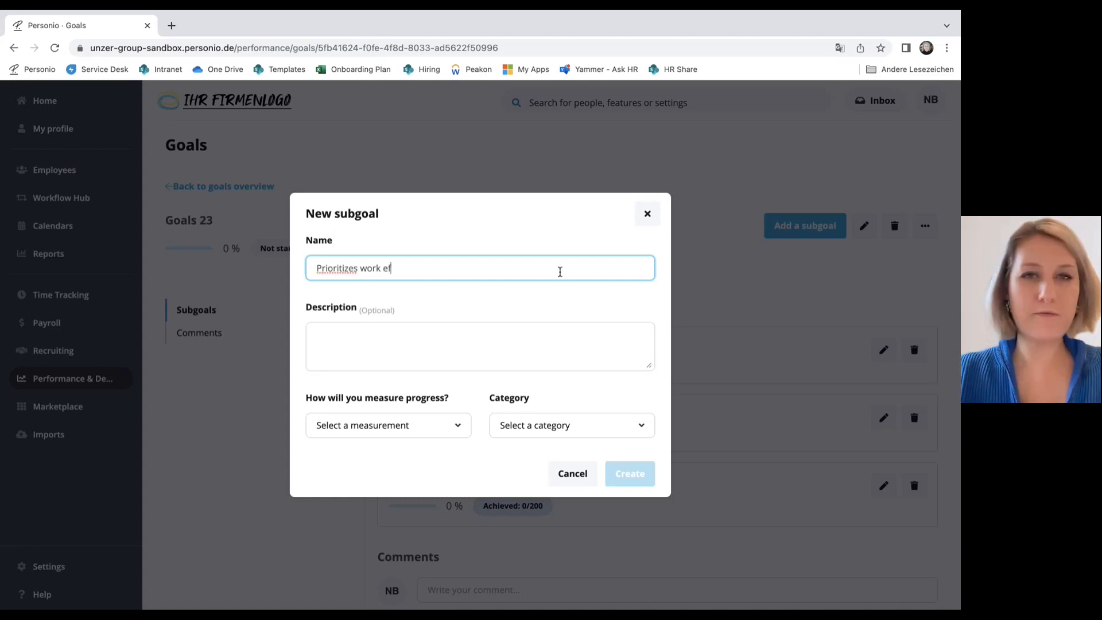
pyautogui.write('fectively and pr')
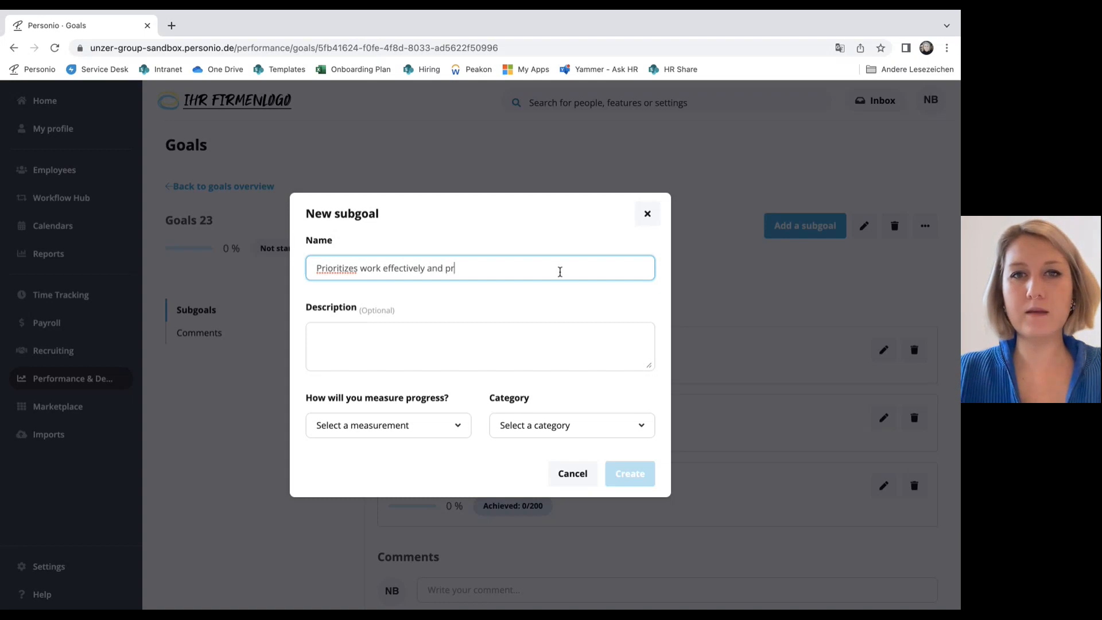
pyautogui.write('agmatically')
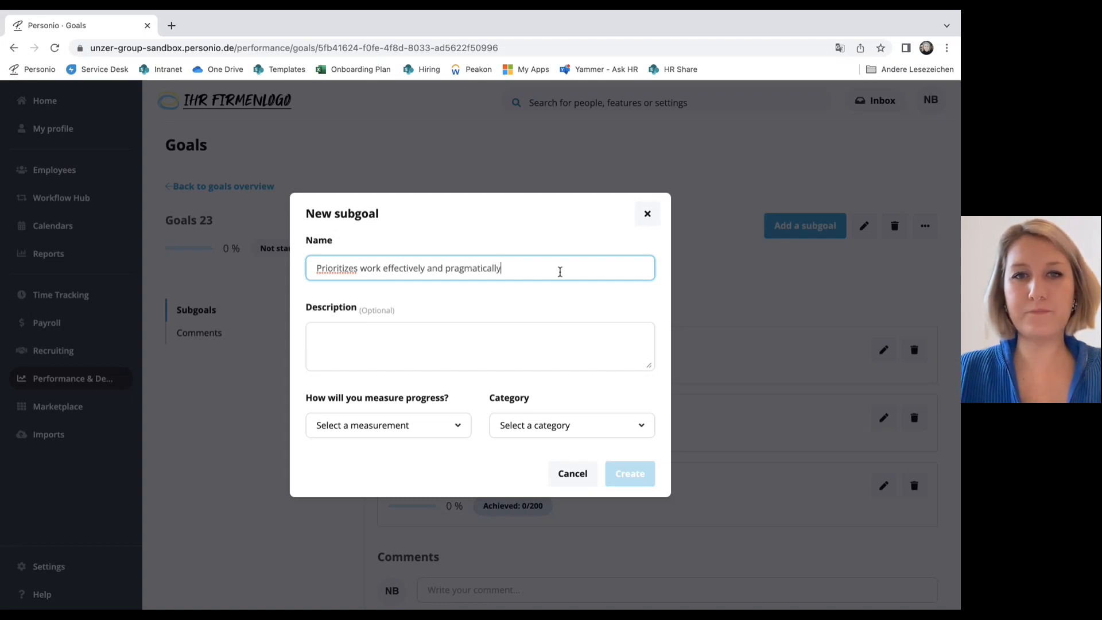
pyautogui.click(443, 435)
pyautogui.click(432, 481)
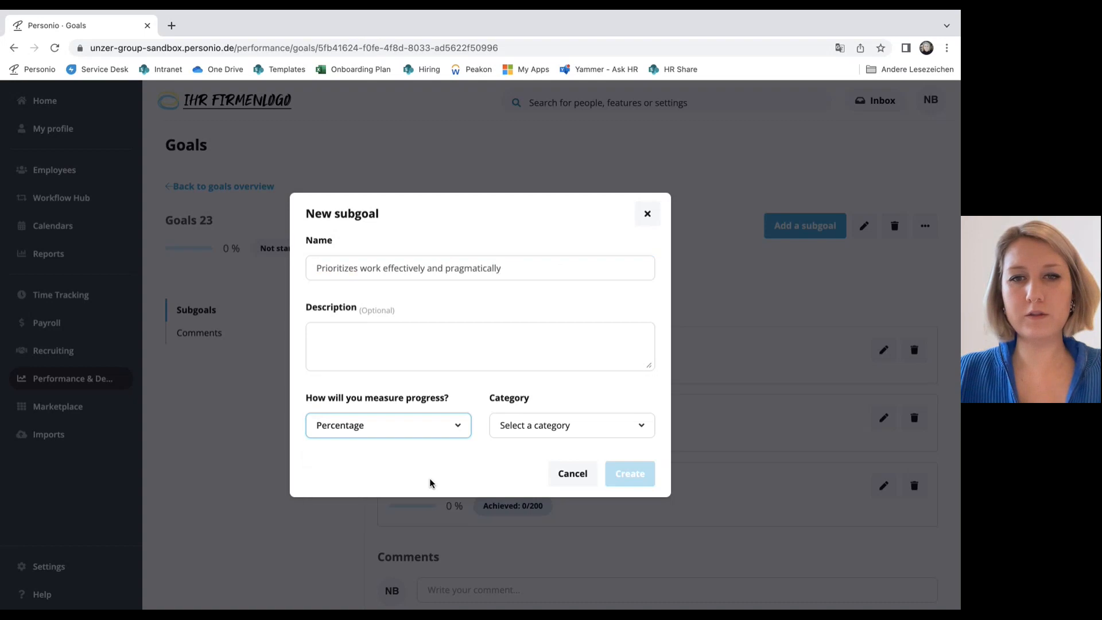
pyautogui.click(524, 426)
pyautogui.click(532, 455)
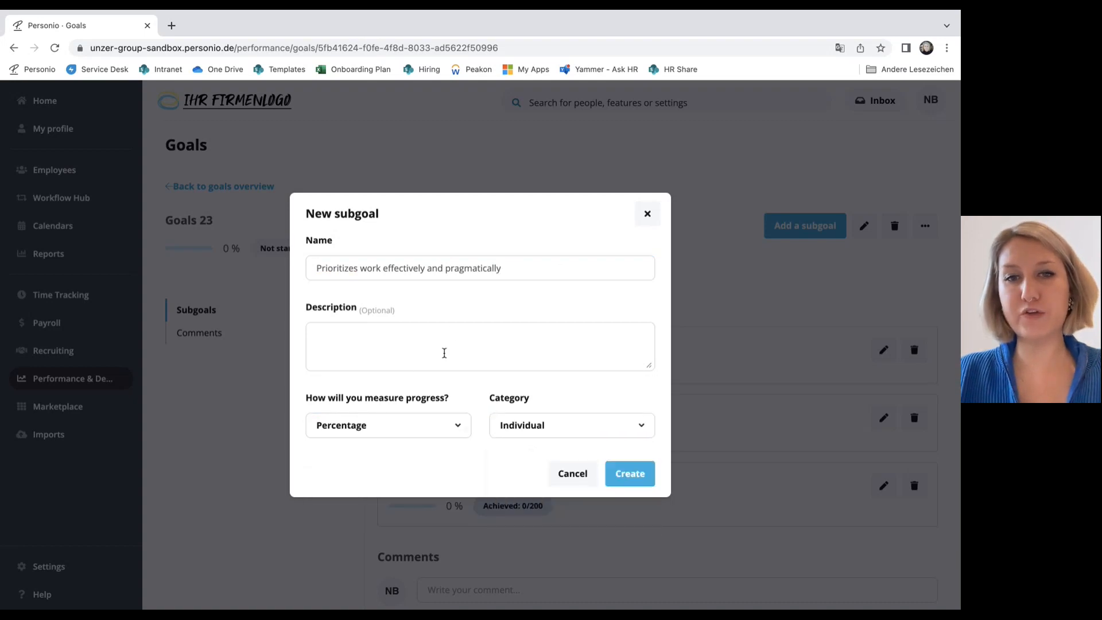
pyautogui.click(644, 485)
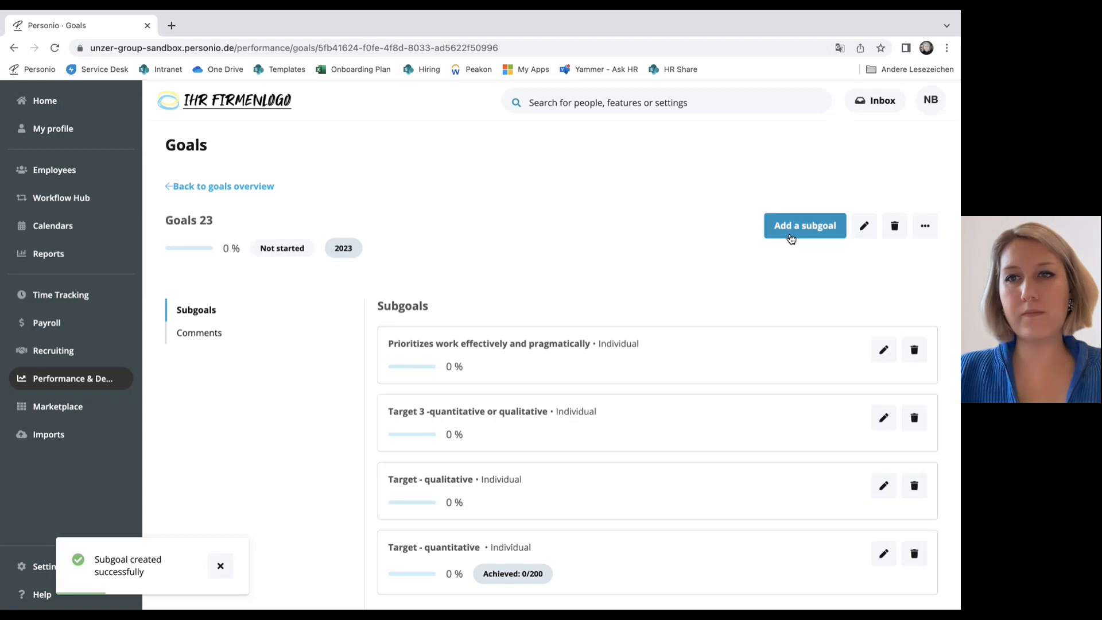
# Create a subgoal under Goals 23 named "Drives tasks proactively and pragmatically", measured by Percentage, in the Individual category
pyautogui.click(791, 236)
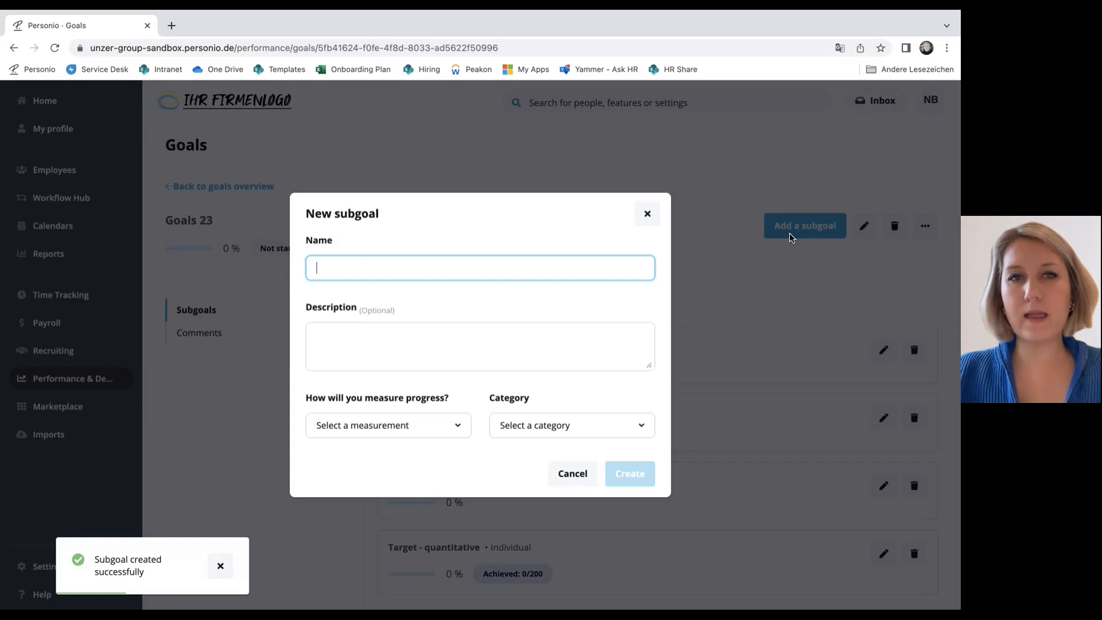
pyautogui.write('D')
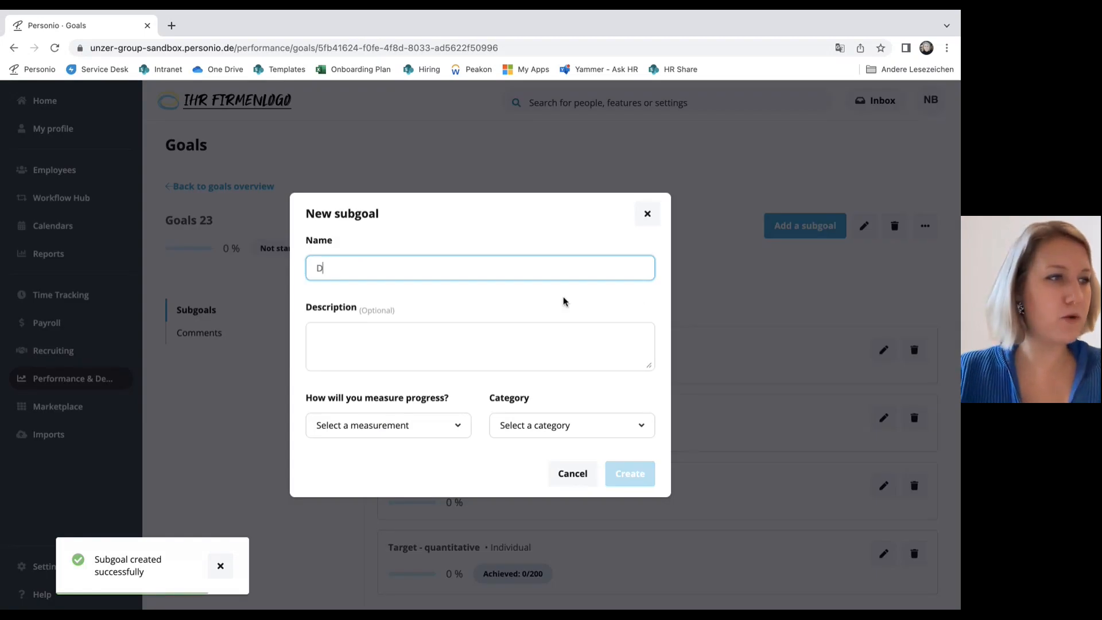
pyautogui.write('rives tasks pro')
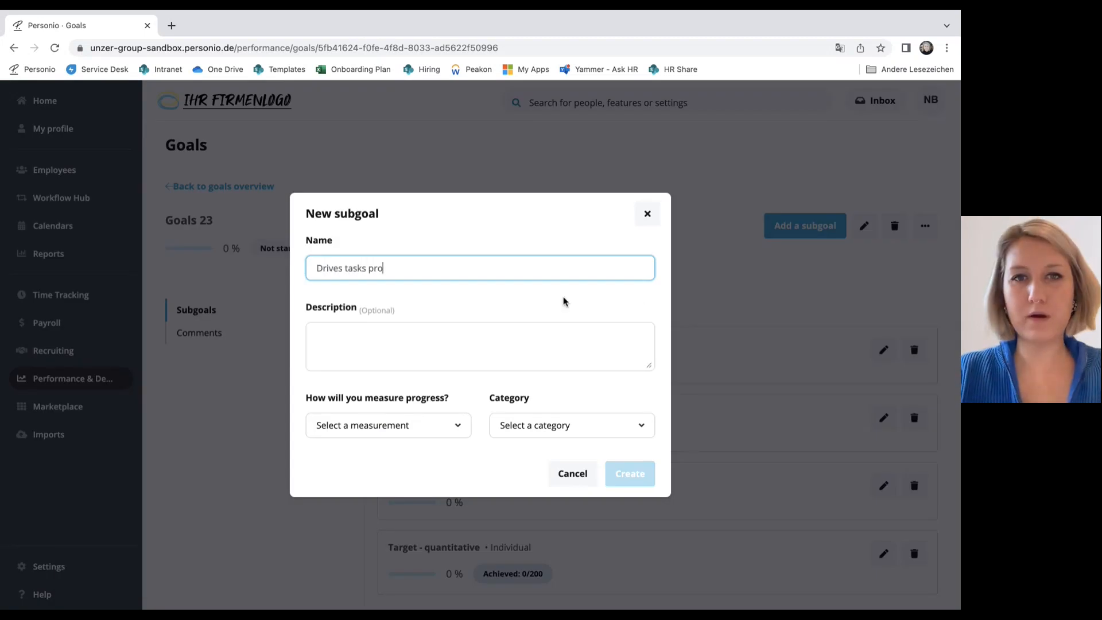
pyautogui.write('actively and ')
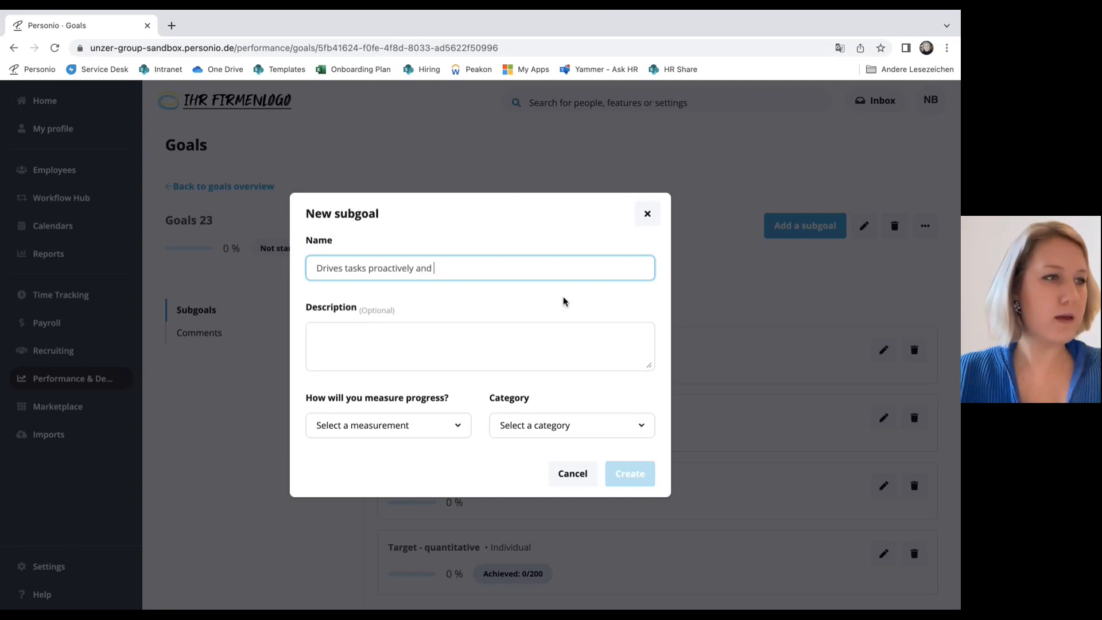
pyautogui.write('pragmatically')
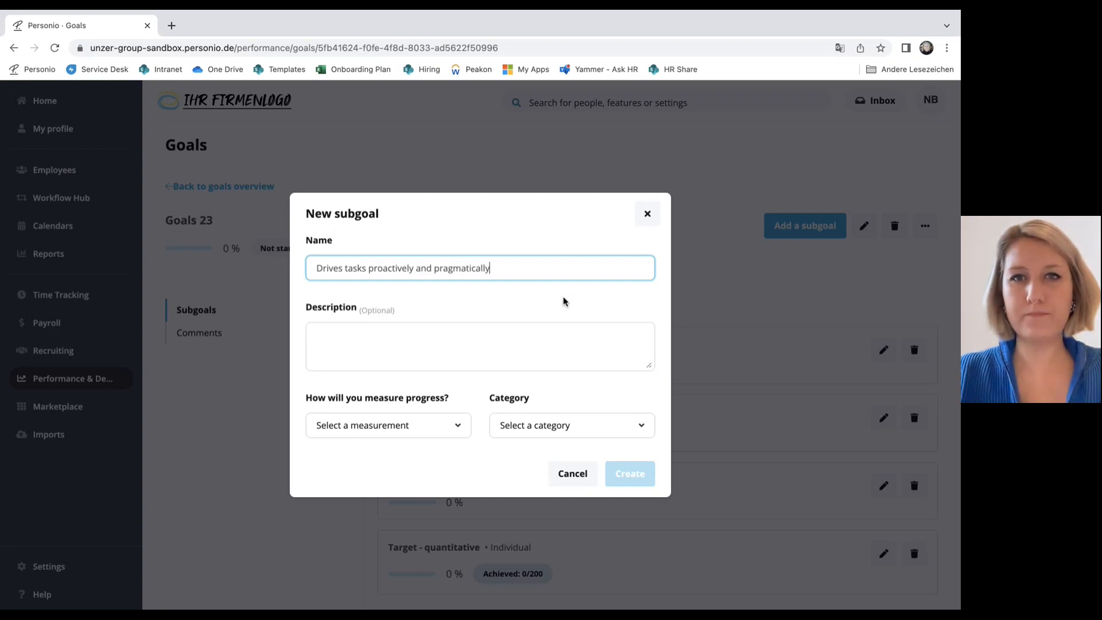
pyautogui.click(441, 437)
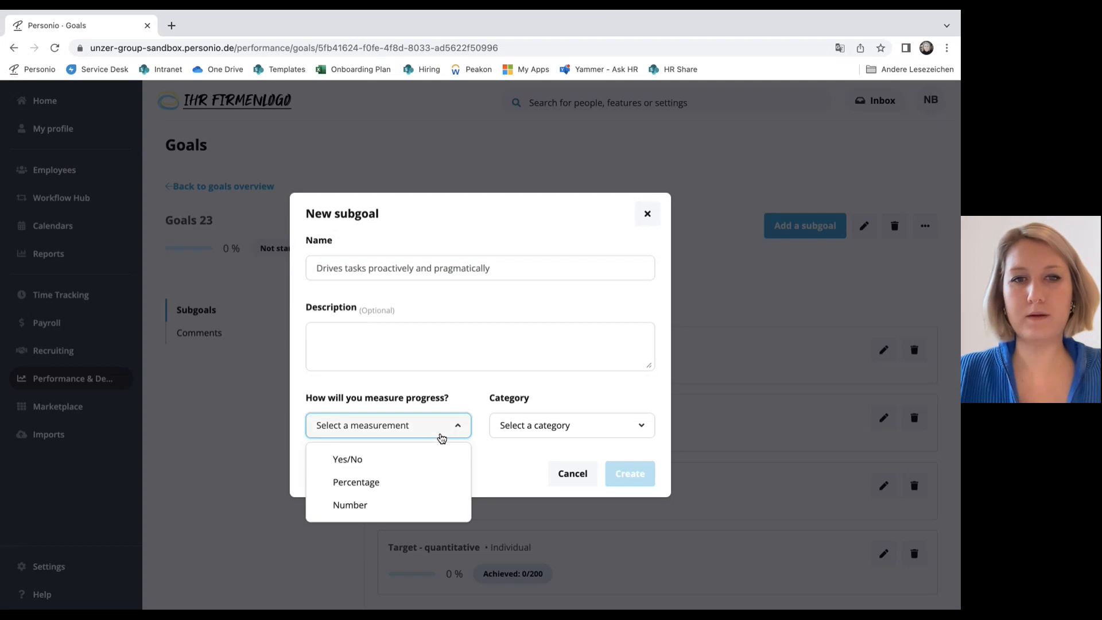
pyautogui.click(434, 478)
pyautogui.click(544, 430)
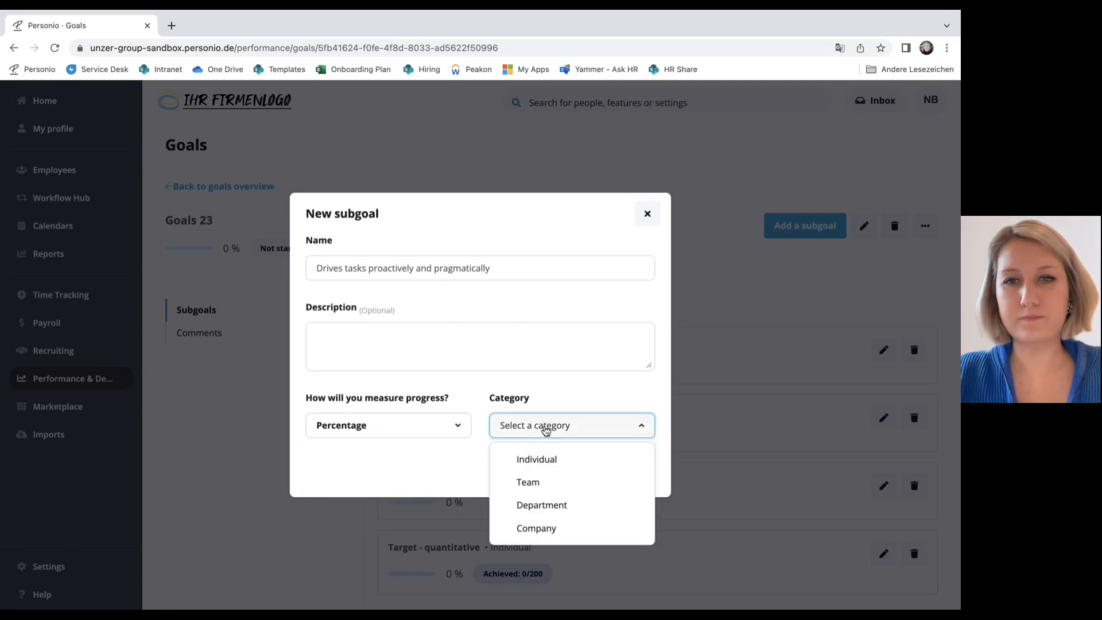
pyautogui.click(551, 459)
pyautogui.click(627, 477)
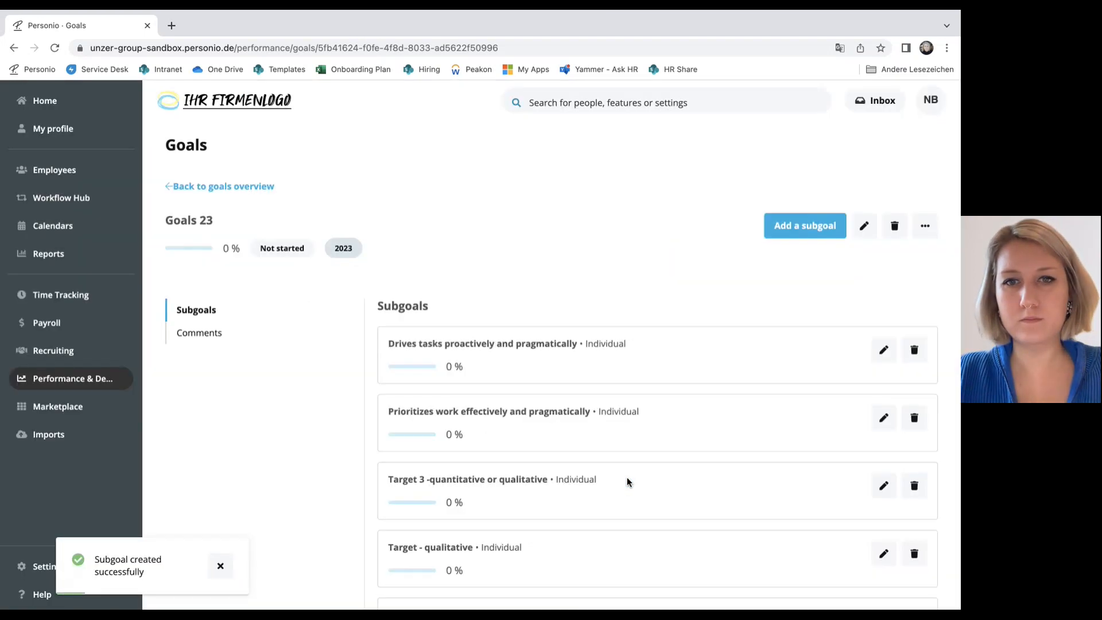
# Create a subgoal under Goals 23 named "Adherence to values of Unzer", measured by Percentage, in the Individual category
pyautogui.click(789, 235)
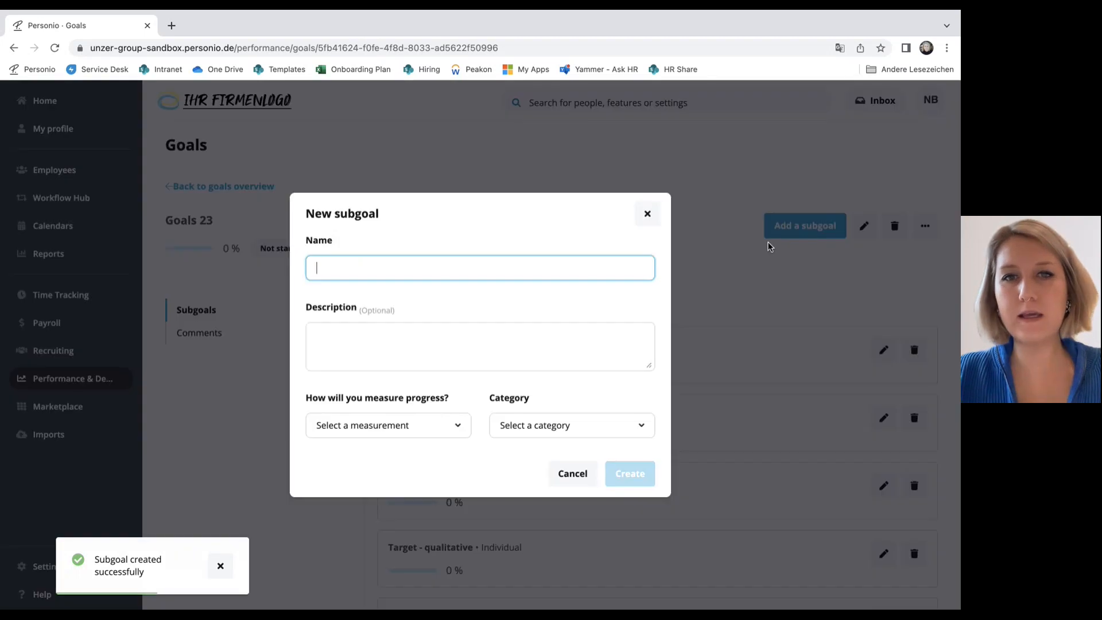
pyautogui.write('Adherence')
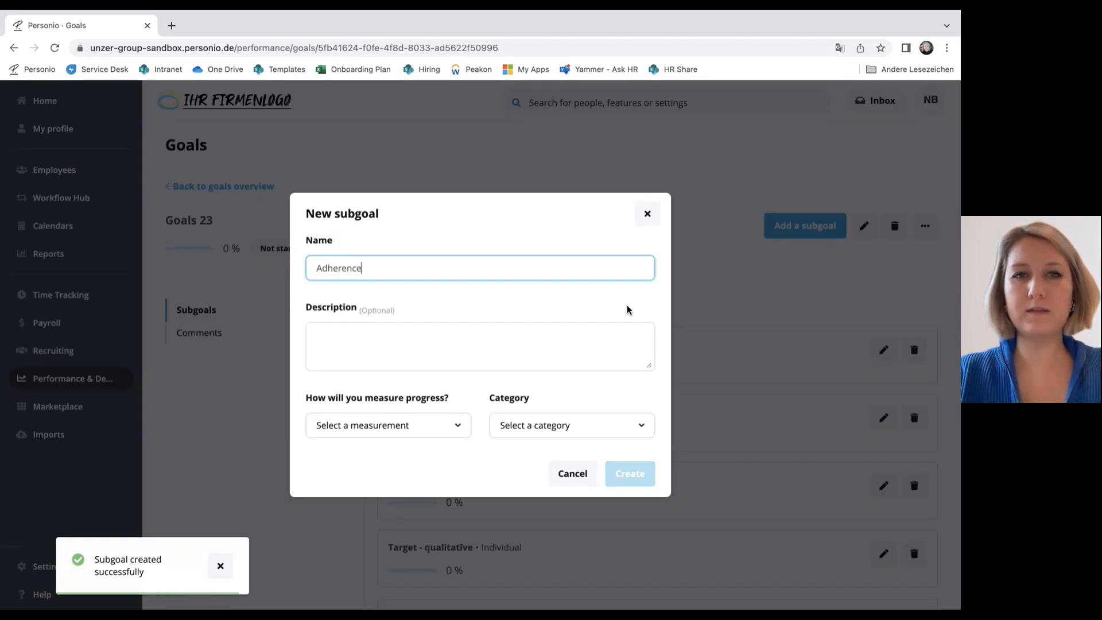
pyautogui.write(' to values of Unzer')
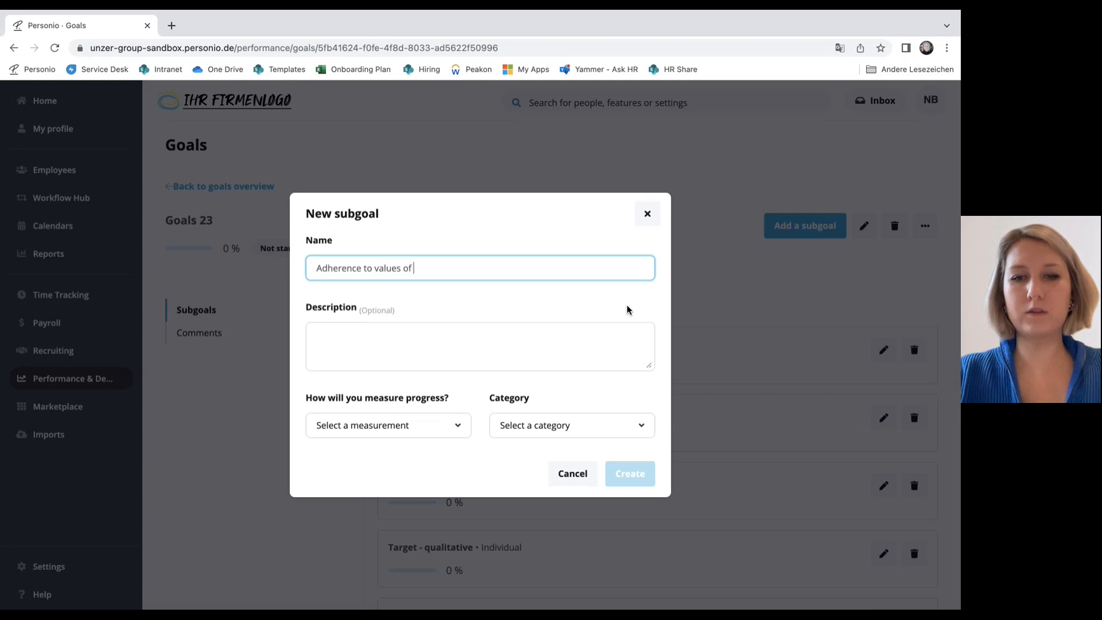
pyautogui.click(457, 428)
pyautogui.click(423, 485)
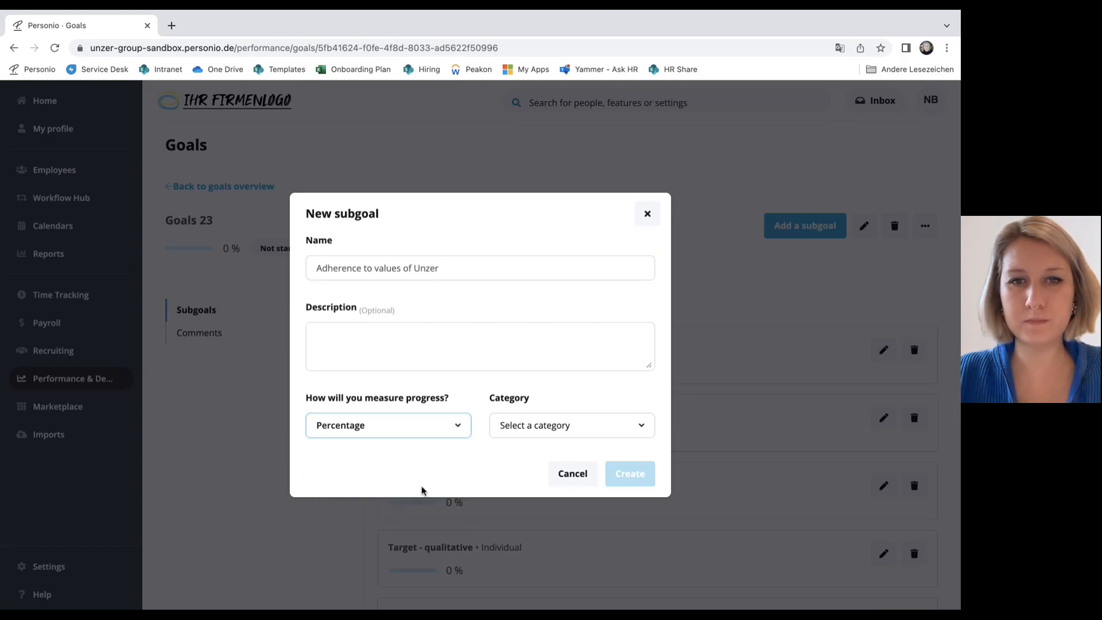
pyautogui.click(534, 436)
pyautogui.click(535, 459)
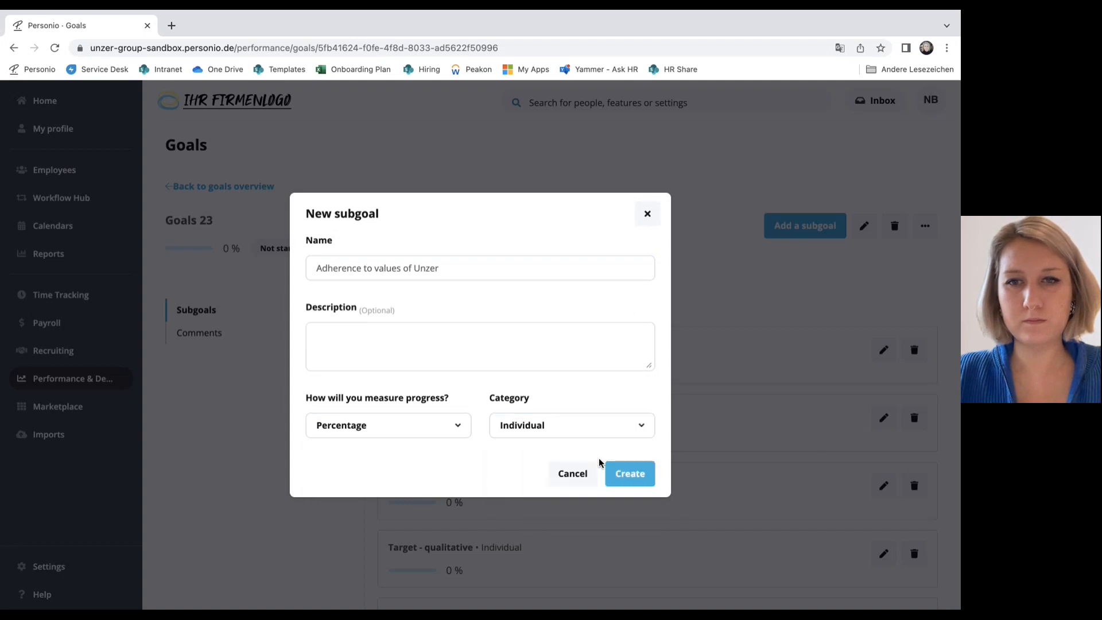
pyautogui.click(627, 474)
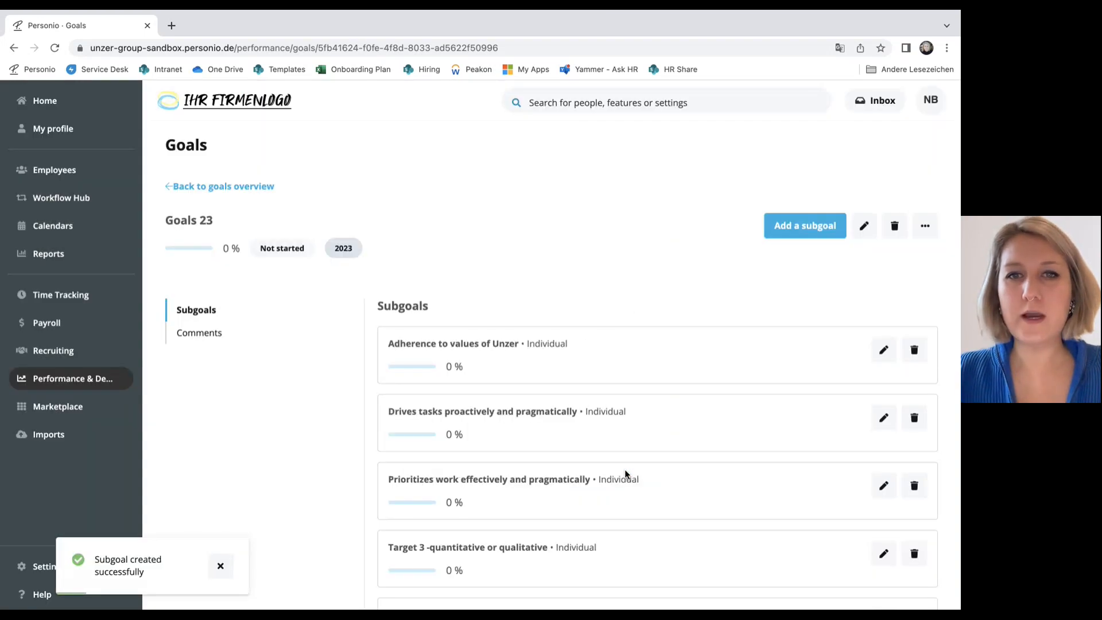
# Edit the weights of Goals 23: set Adherence to values of Unzer to 15%, Drives tasks proactively to 10% and Prioritizes work effectively to 10%
pyautogui.scroll(-5, 625, 472)
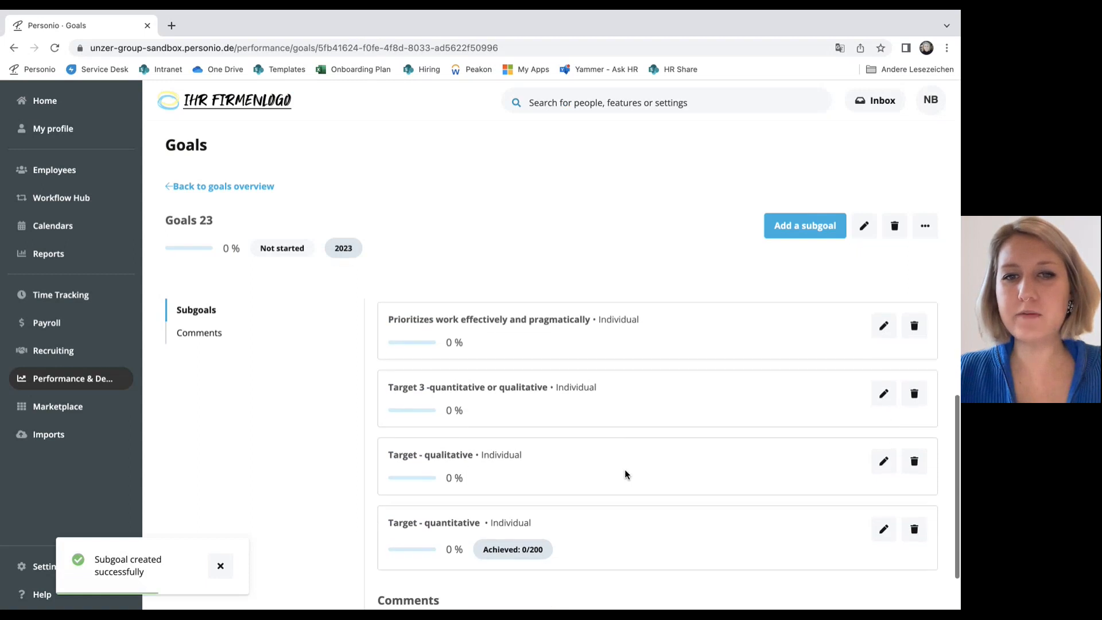
pyautogui.scroll(5, 624, 469)
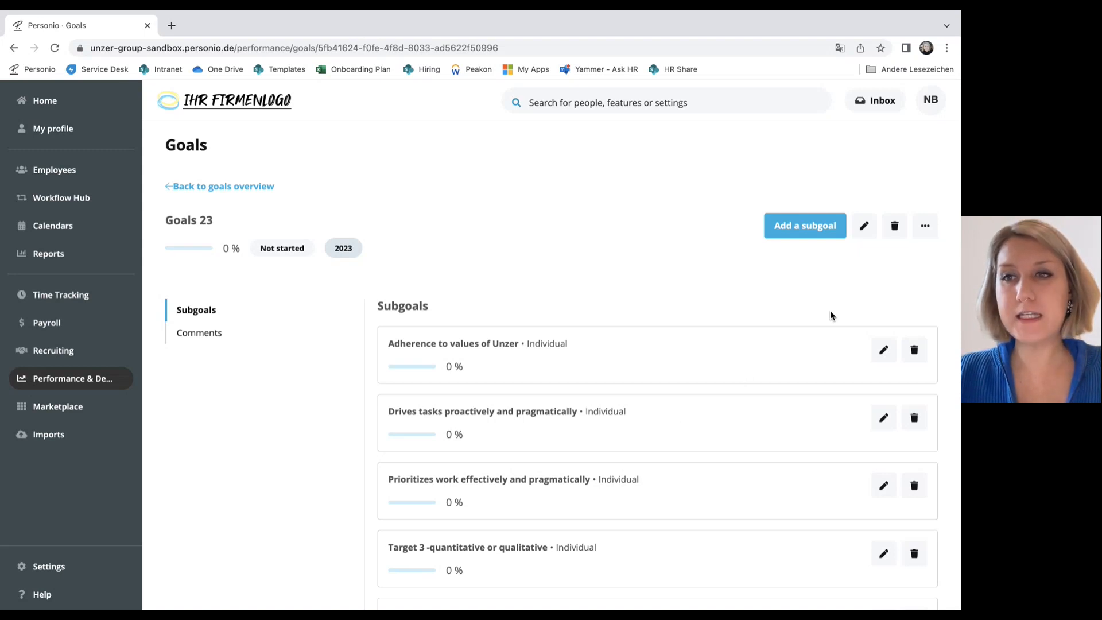
pyautogui.click(927, 227)
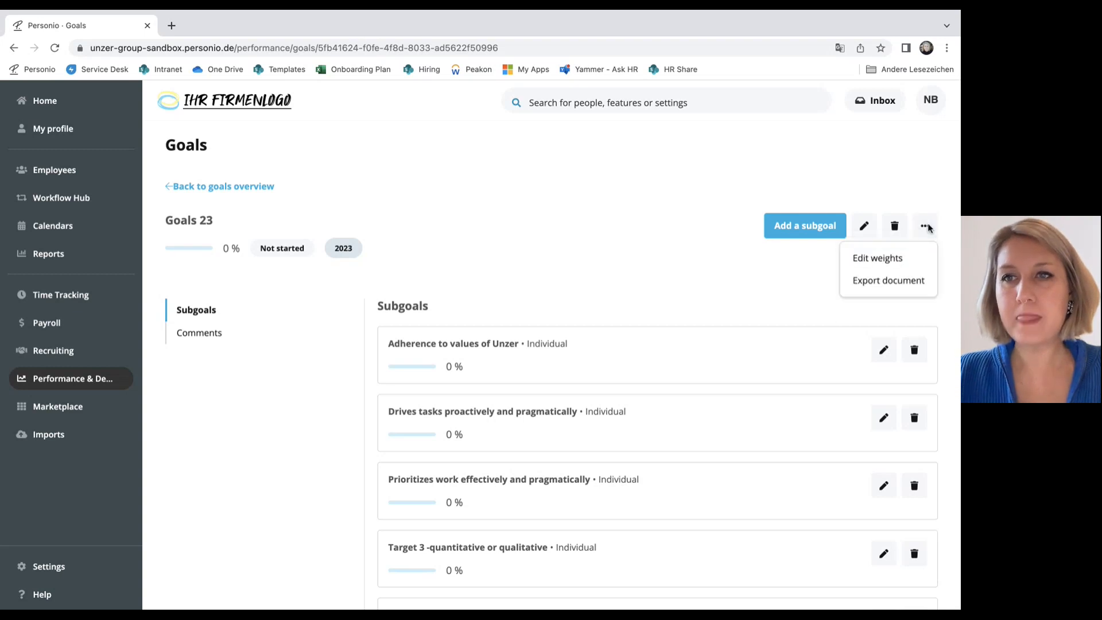
pyautogui.click(912, 260)
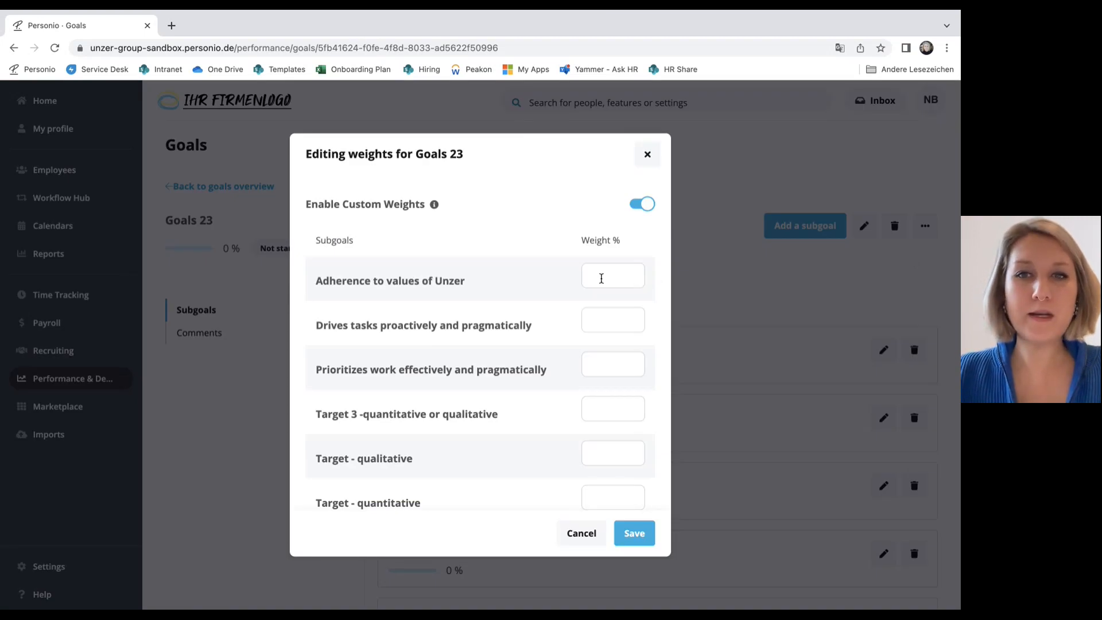
pyautogui.click(601, 278)
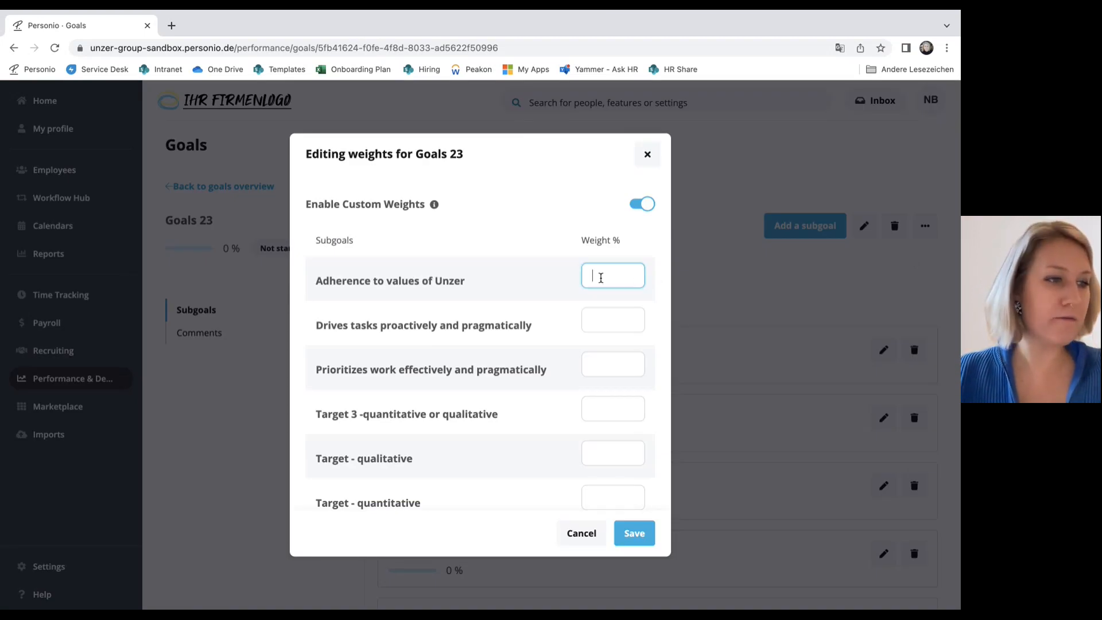
pyautogui.write('1')
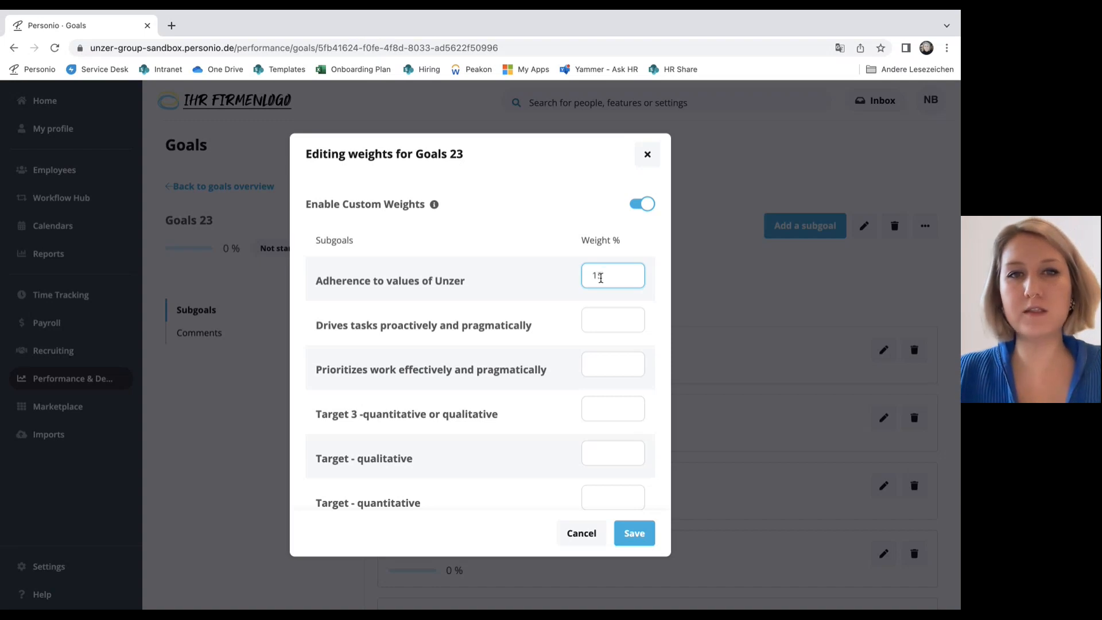
pyautogui.write('5')
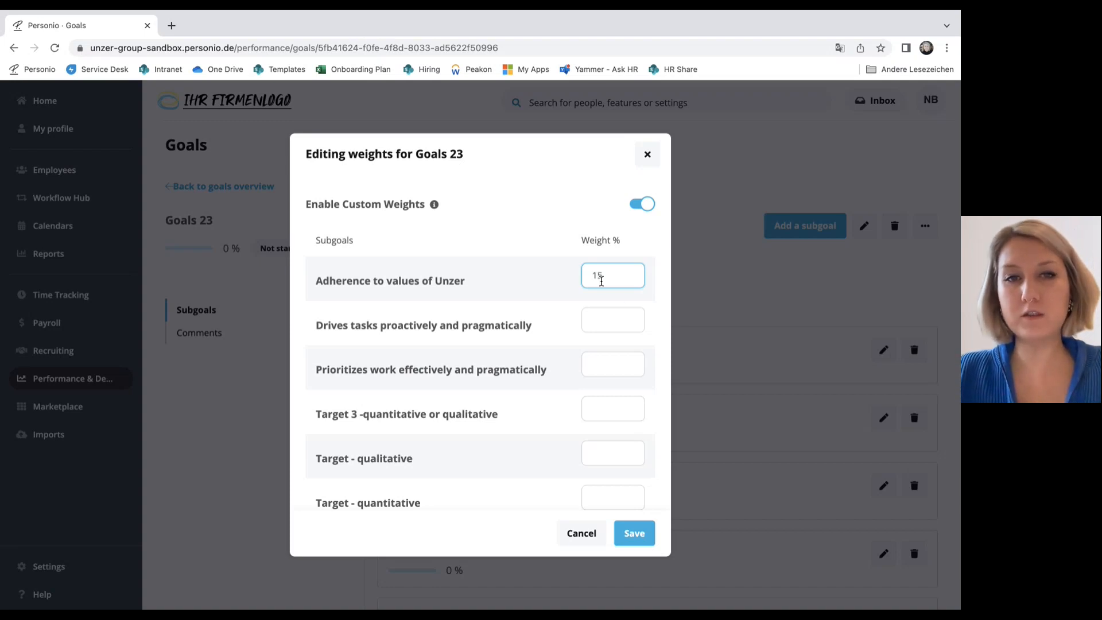
pyautogui.click(608, 324)
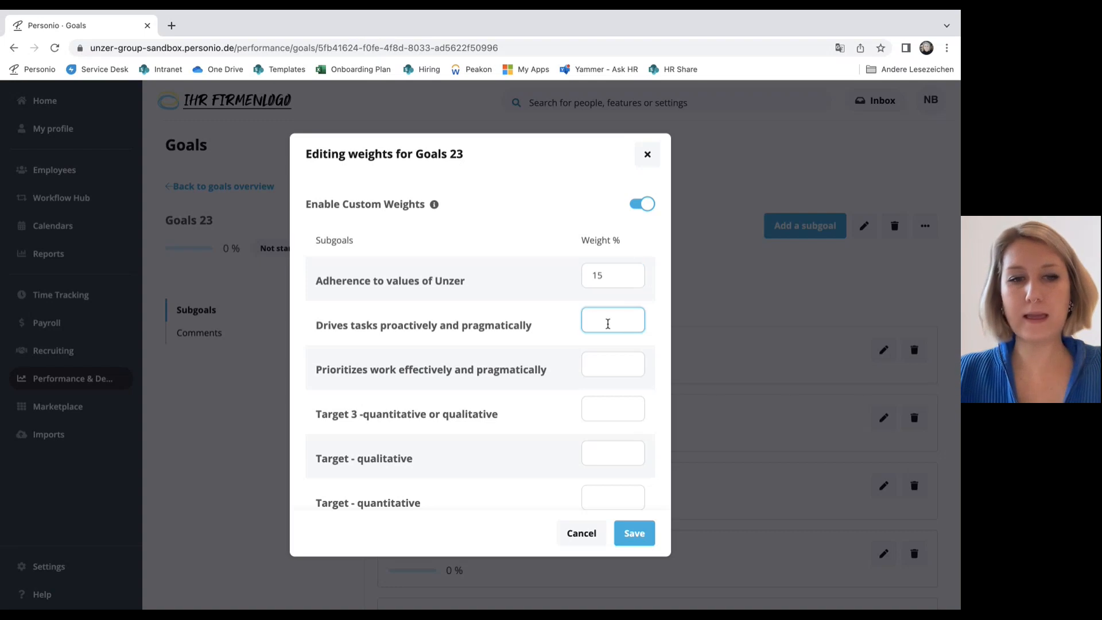
pyautogui.write('10')
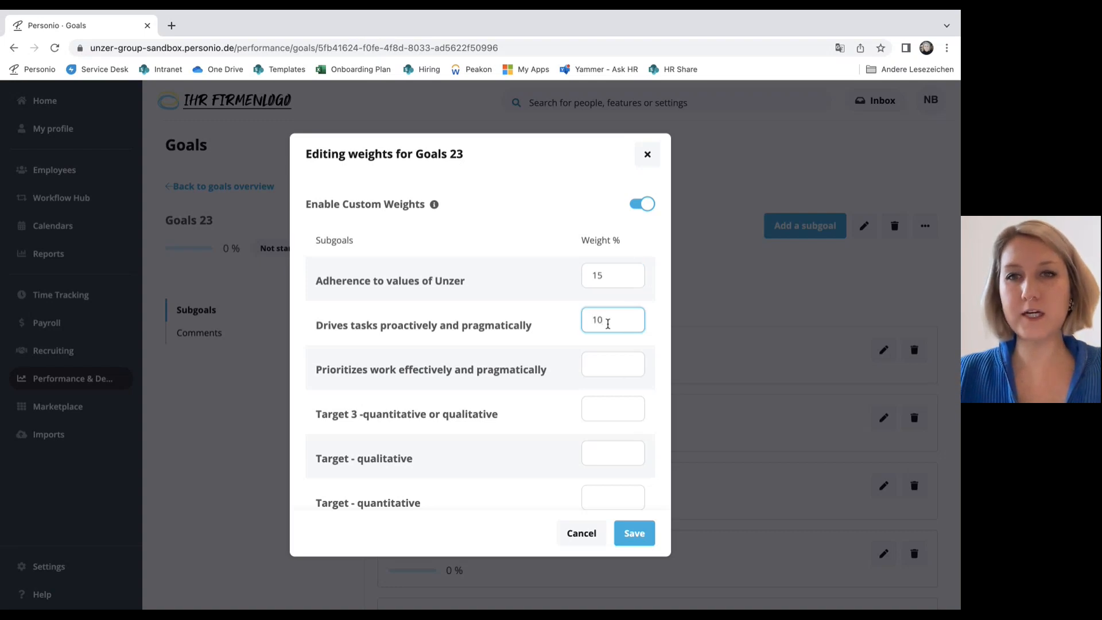
pyautogui.click(614, 365)
pyautogui.write('10')
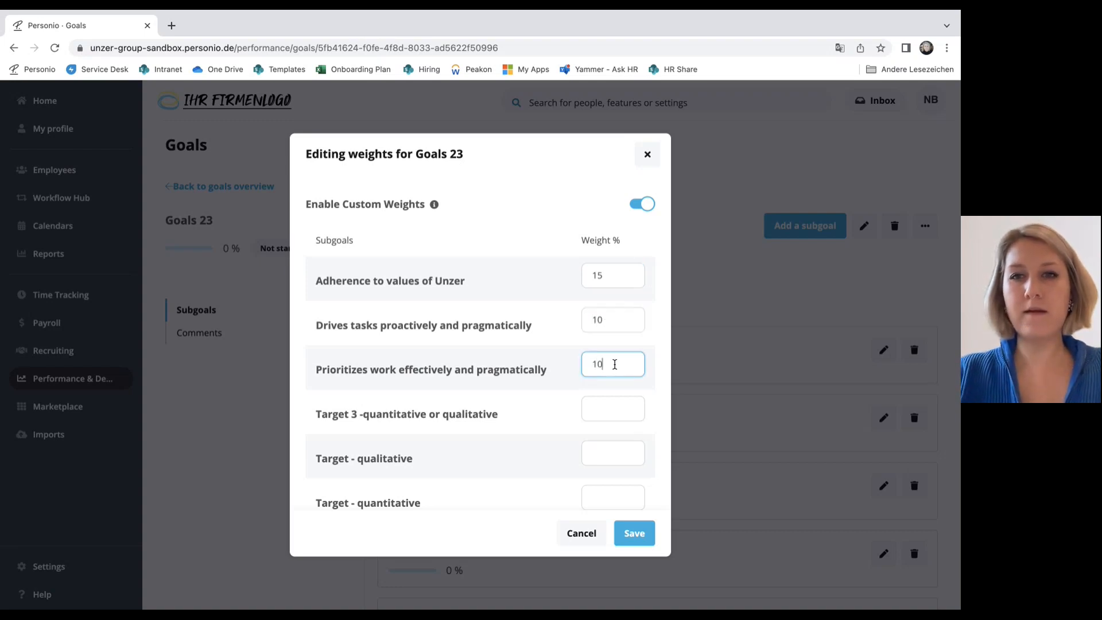
# Set the weights of Target 3 and Target - qualitative to 25% each and Target - quantitative to 15%, and save the weights
pyautogui.click(610, 404)
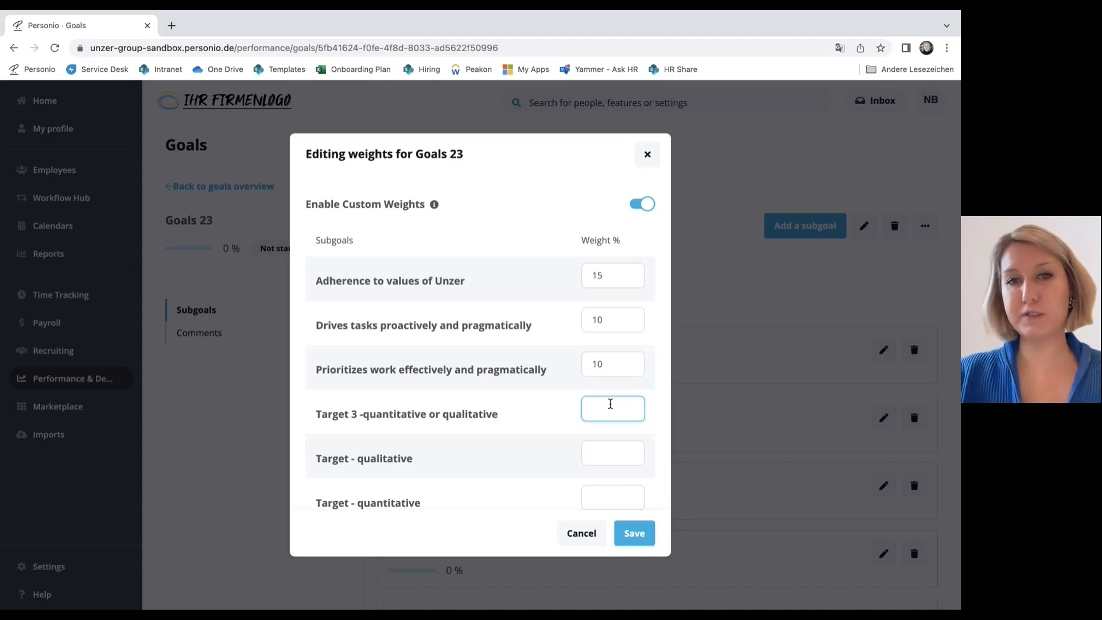
pyautogui.write('25')
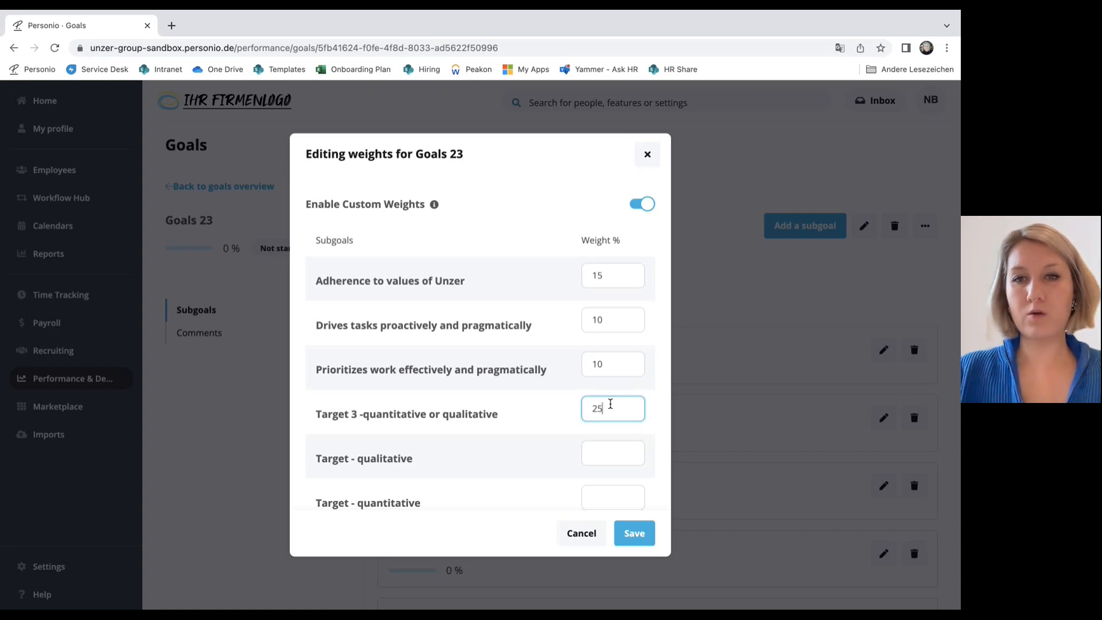
pyautogui.click(603, 453)
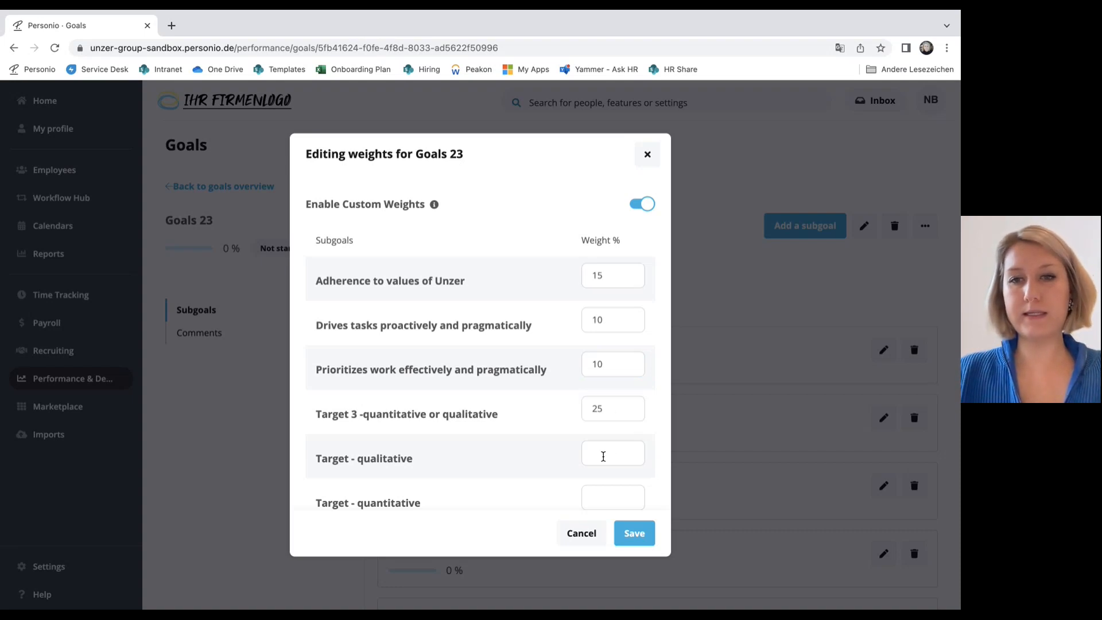
pyautogui.write('25')
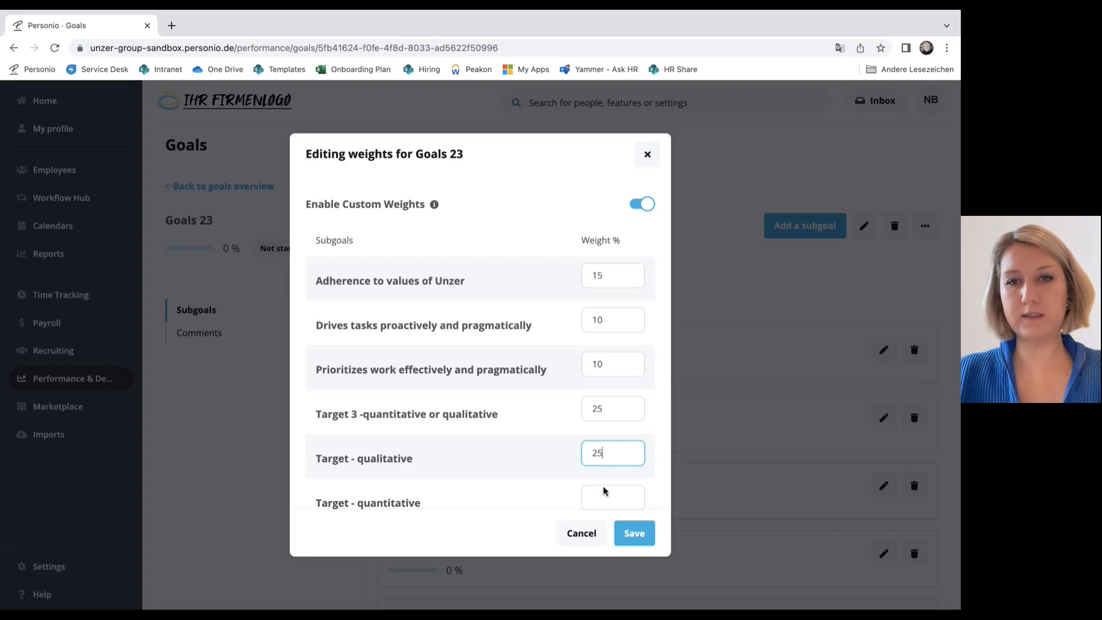
pyautogui.click(604, 498)
pyautogui.write('15')
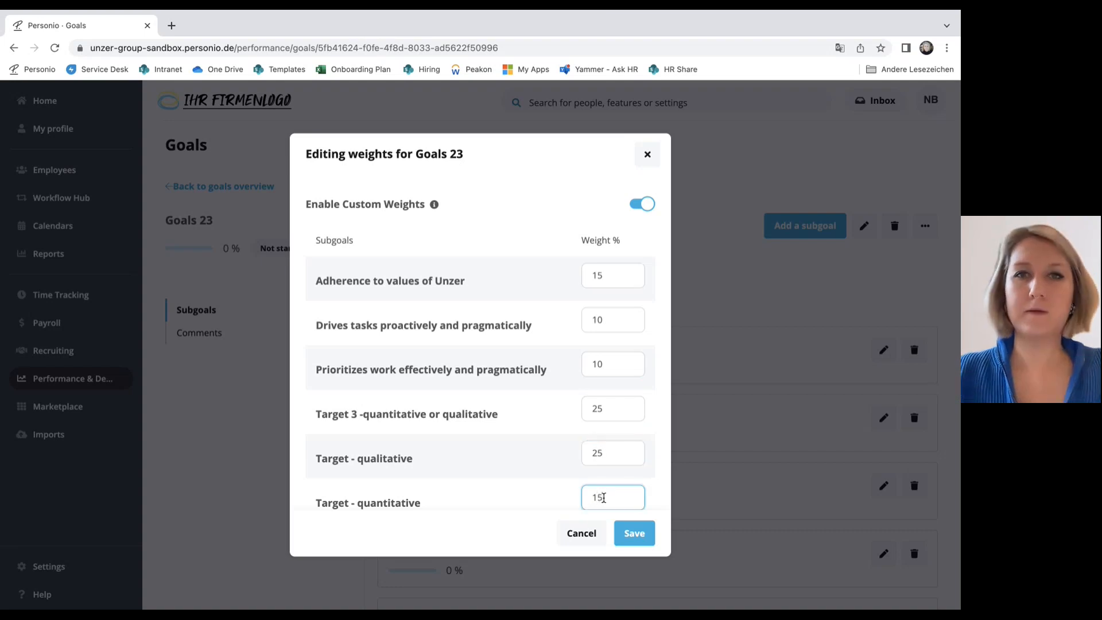
pyautogui.scroll(-2, 608, 499)
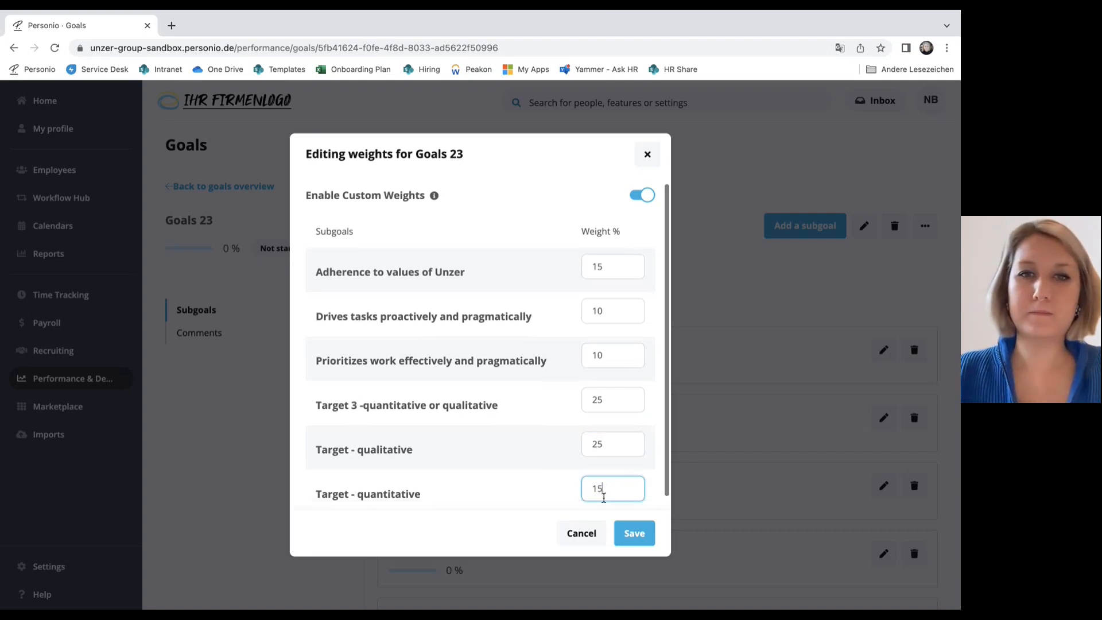
pyautogui.click(643, 538)
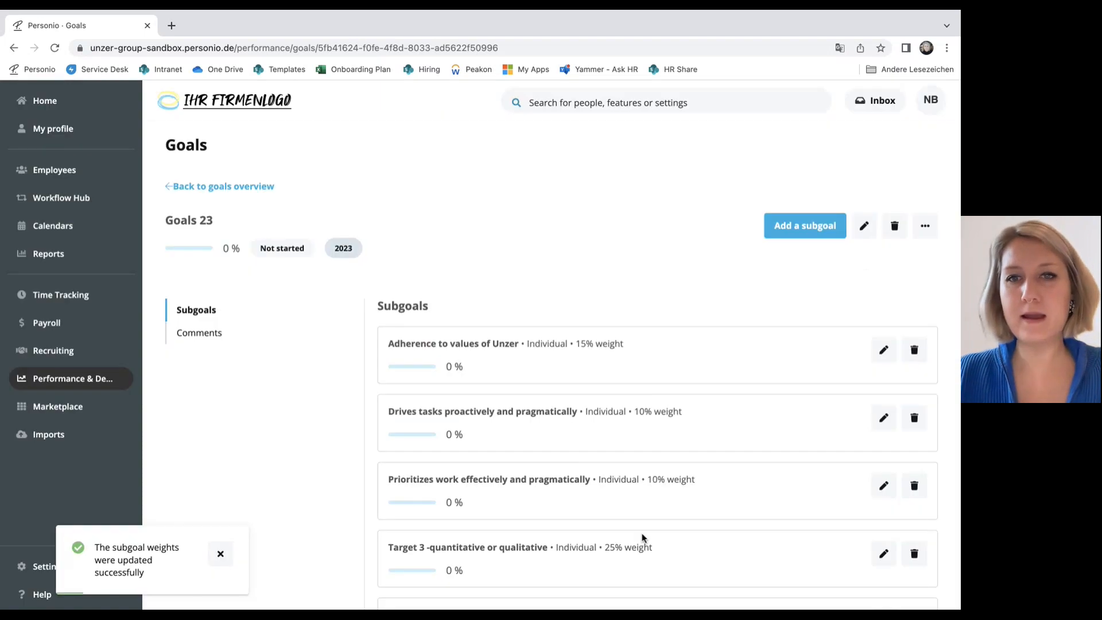
pyautogui.scroll(-3, 670, 495)
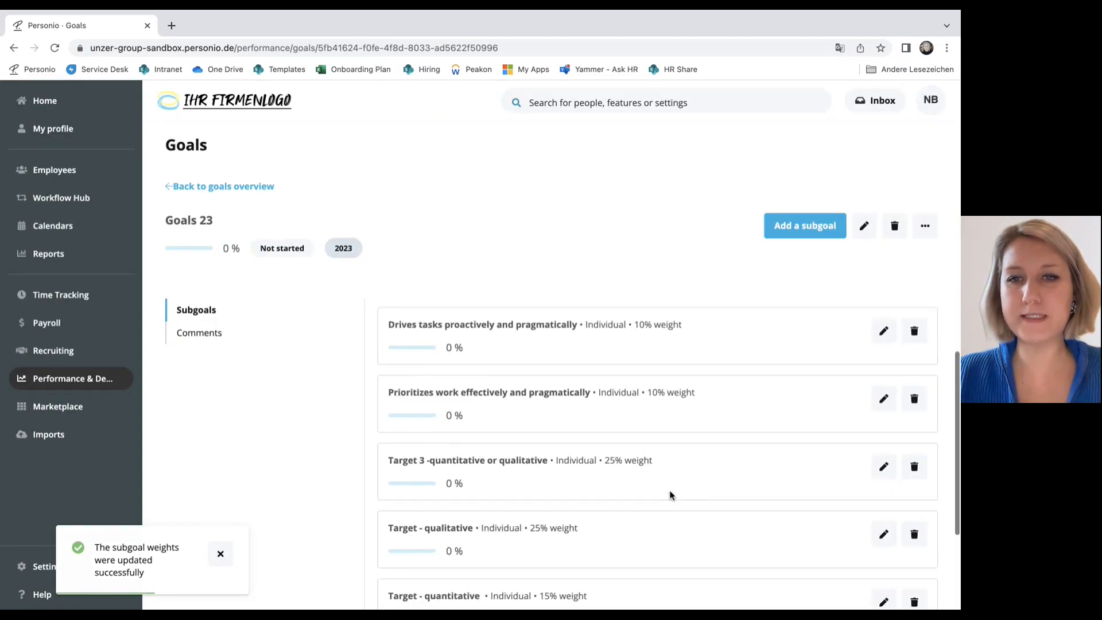
pyautogui.scroll(3, 669, 495)
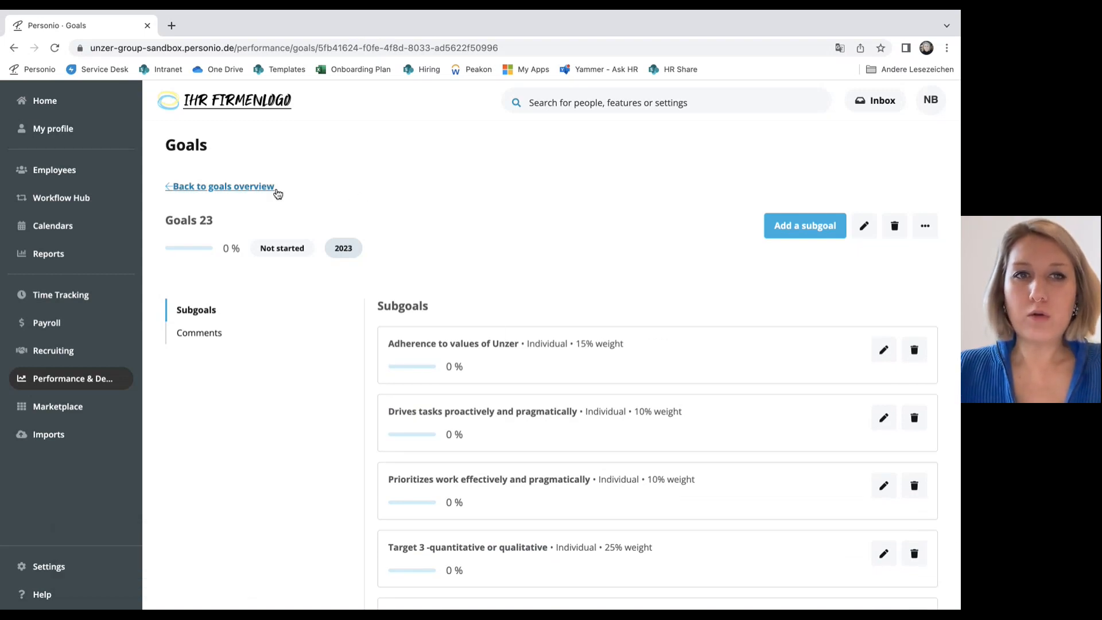
# Return to the goals overview for 2023 and set the progress status of Goals 23 to On Track
pyautogui.click(258, 186)
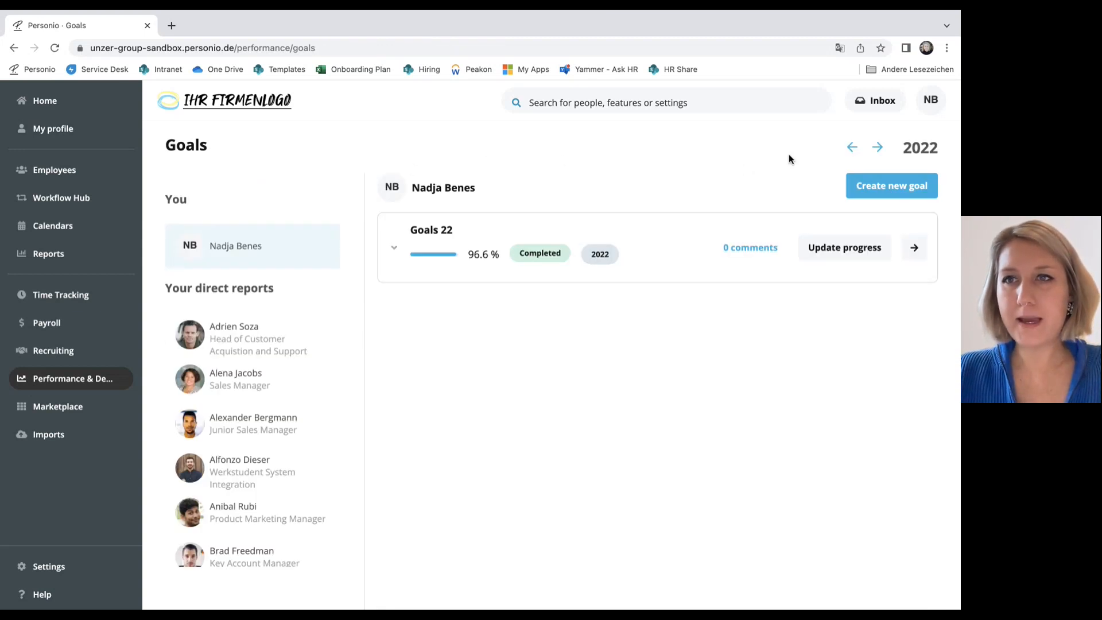
pyautogui.click(878, 148)
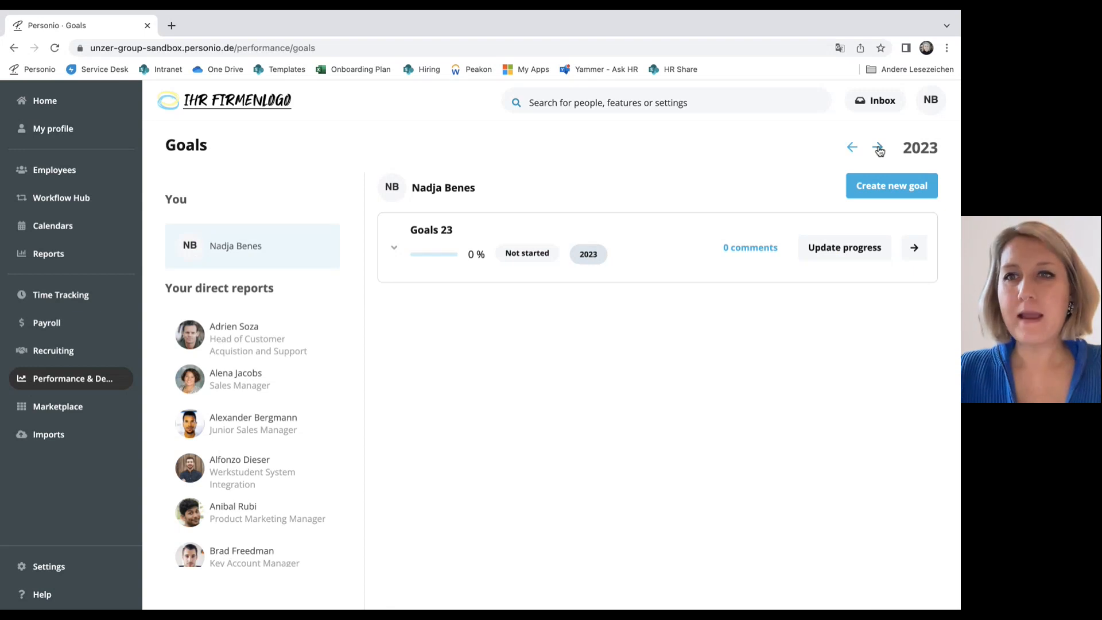
pyautogui.click(820, 249)
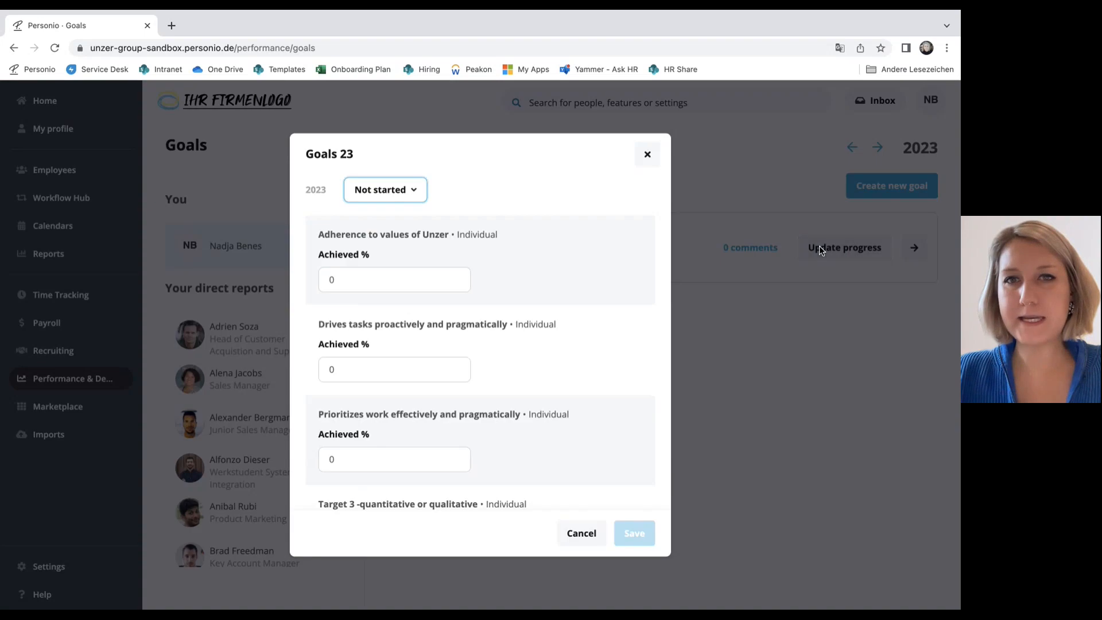
pyautogui.click(419, 198)
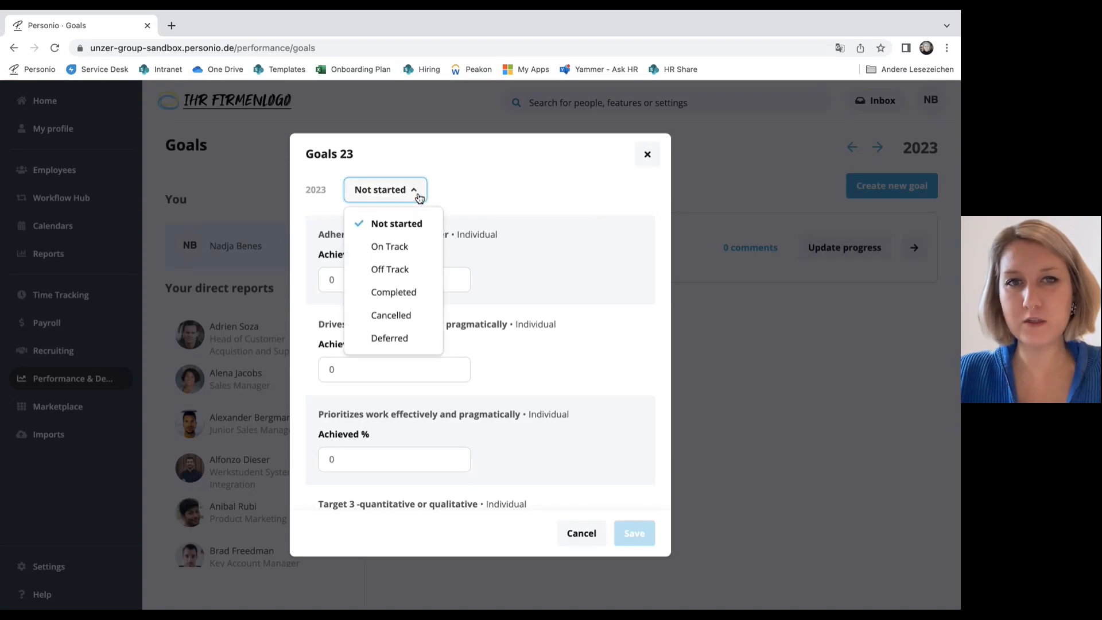
pyautogui.click(416, 244)
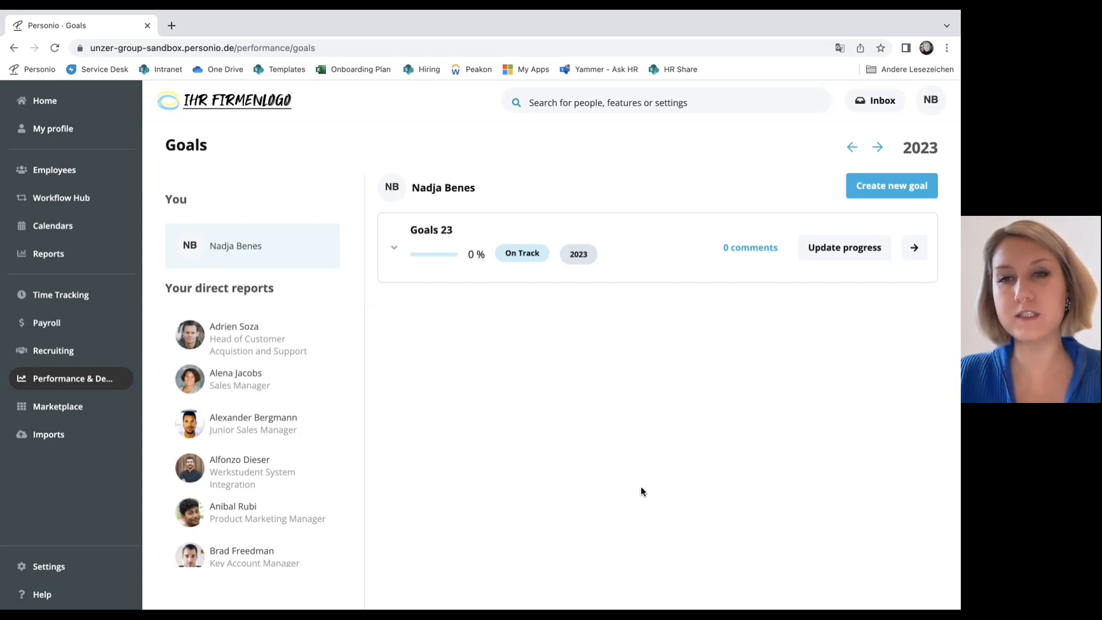
# Expand Goals 23 to examine the weighted subgoals, and open its comments to review the details and comment area
pyautogui.click(659, 240)
pyautogui.scroll(-1, 659, 240)
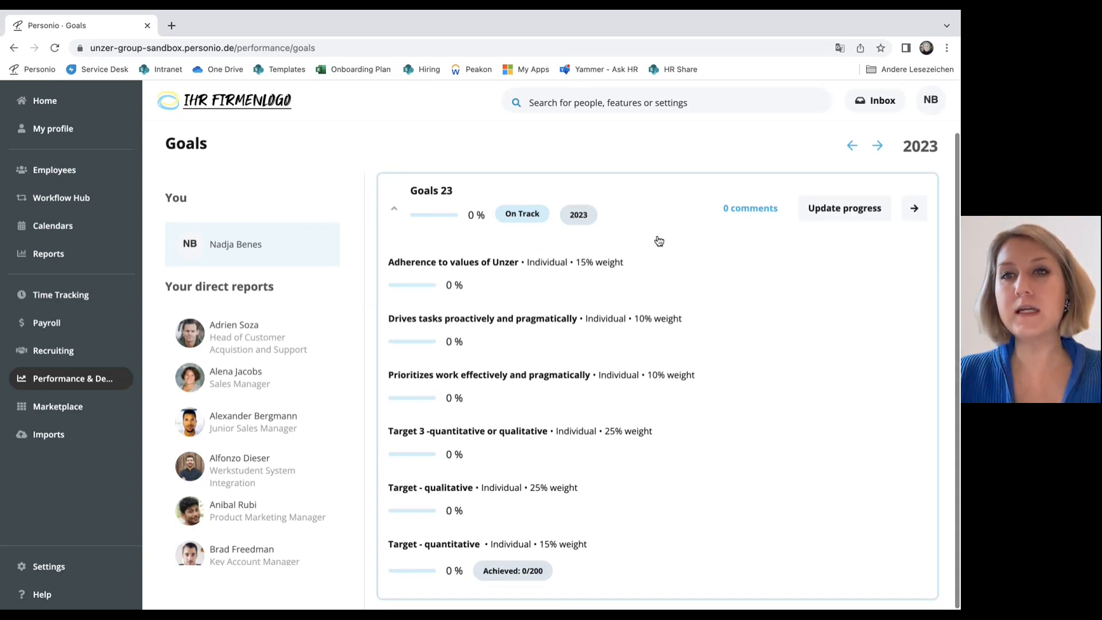
pyautogui.click(744, 209)
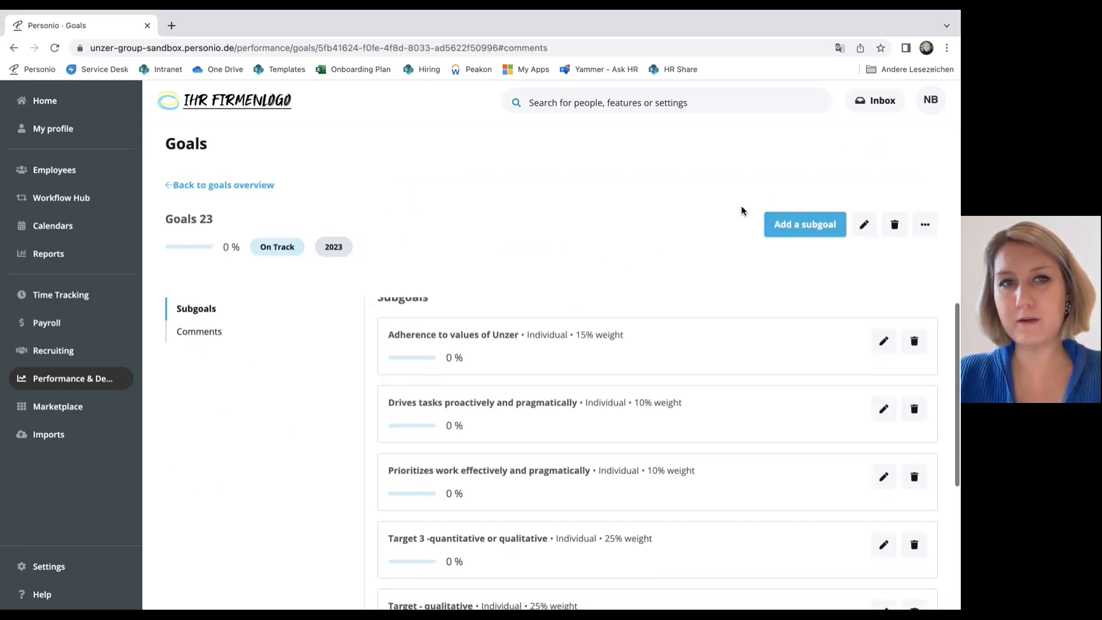
pyautogui.scroll(2, 521, 390)
pyautogui.scroll(3, 521, 391)
pyautogui.scroll(-1, 521, 390)
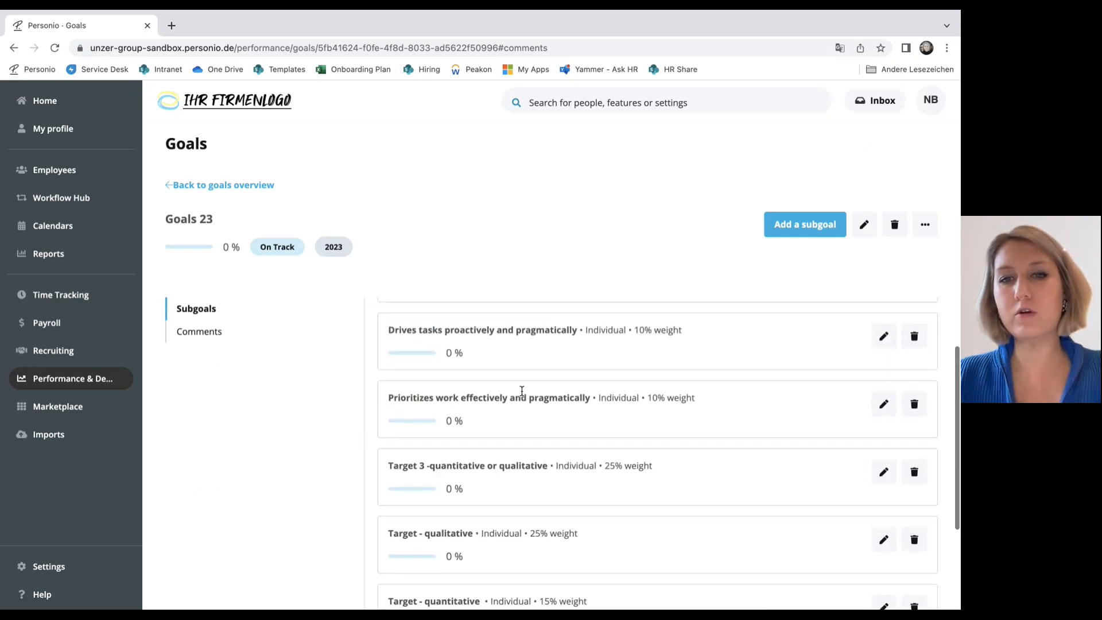
pyautogui.scroll(-3, 522, 390)
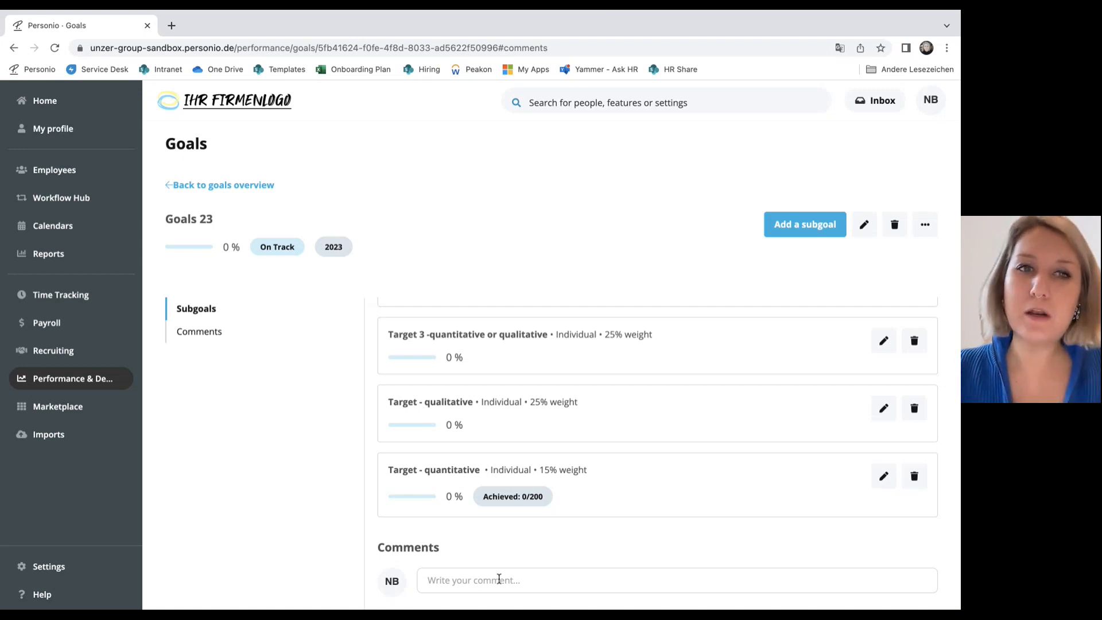
pyautogui.scroll(3, 499, 579)
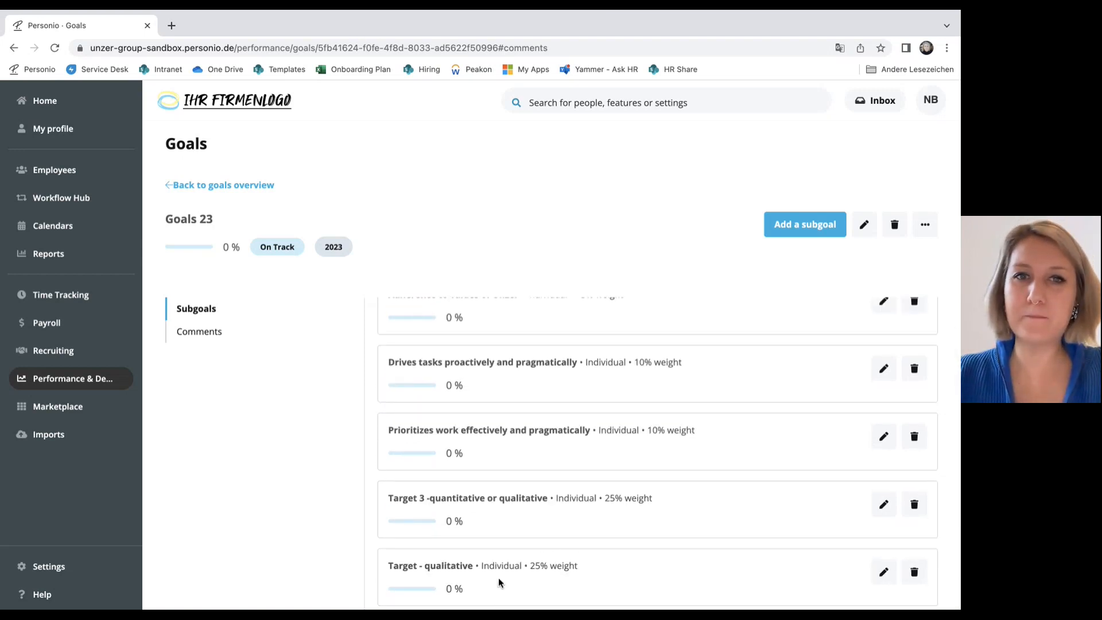
pyautogui.scroll(1, 498, 581)
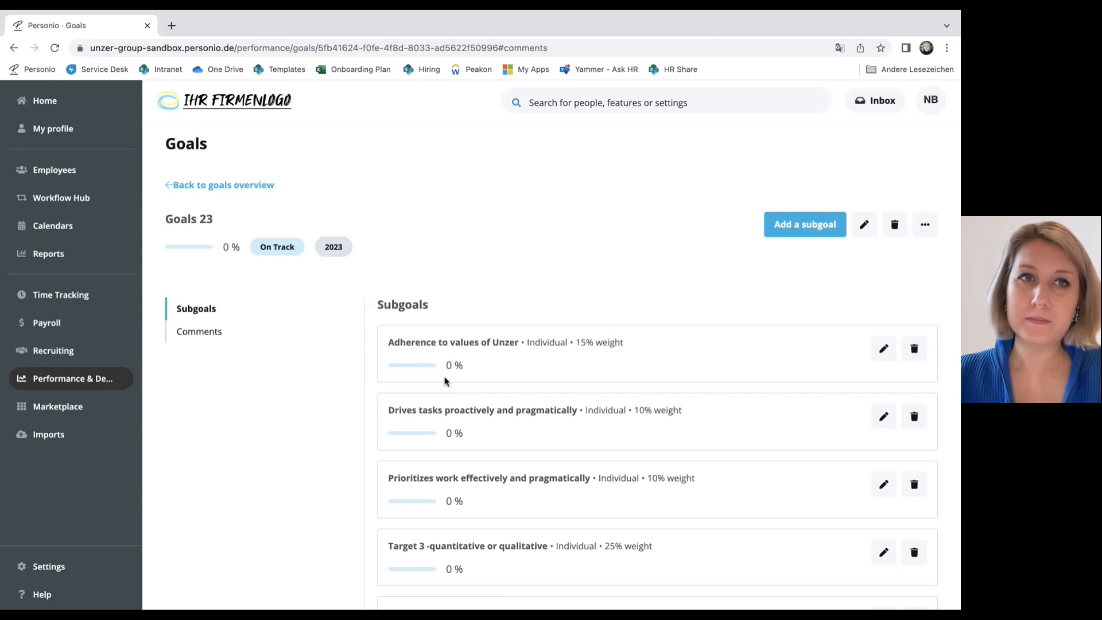
# Go back to the goals overview, view the 2022 goals of two direct reports, and return to the manager's own goals
pyautogui.click(253, 192)
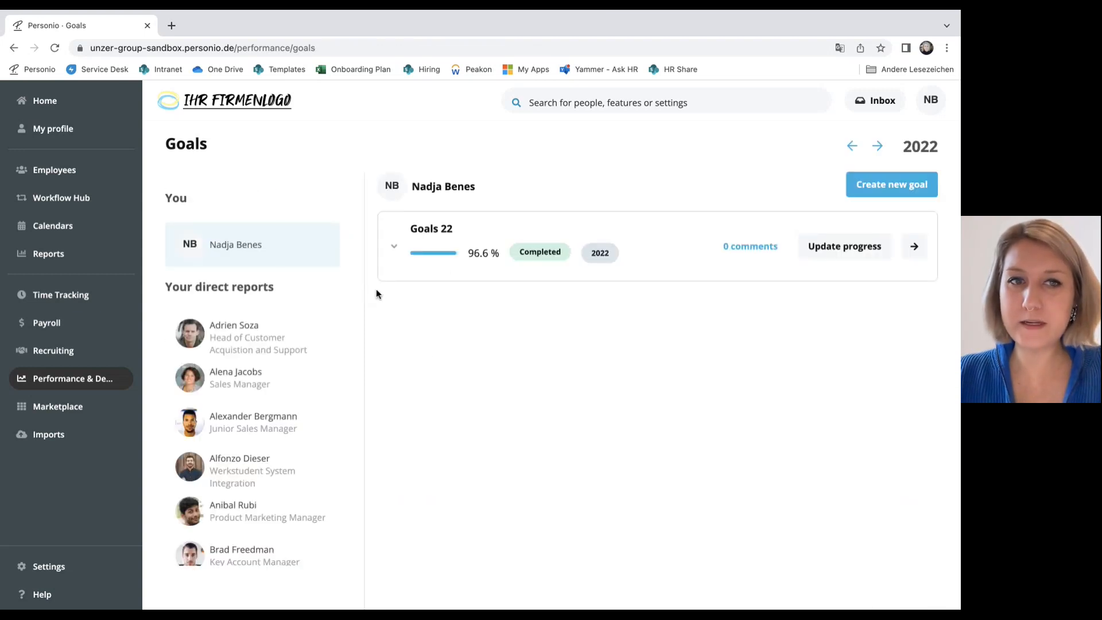
pyautogui.click(265, 467)
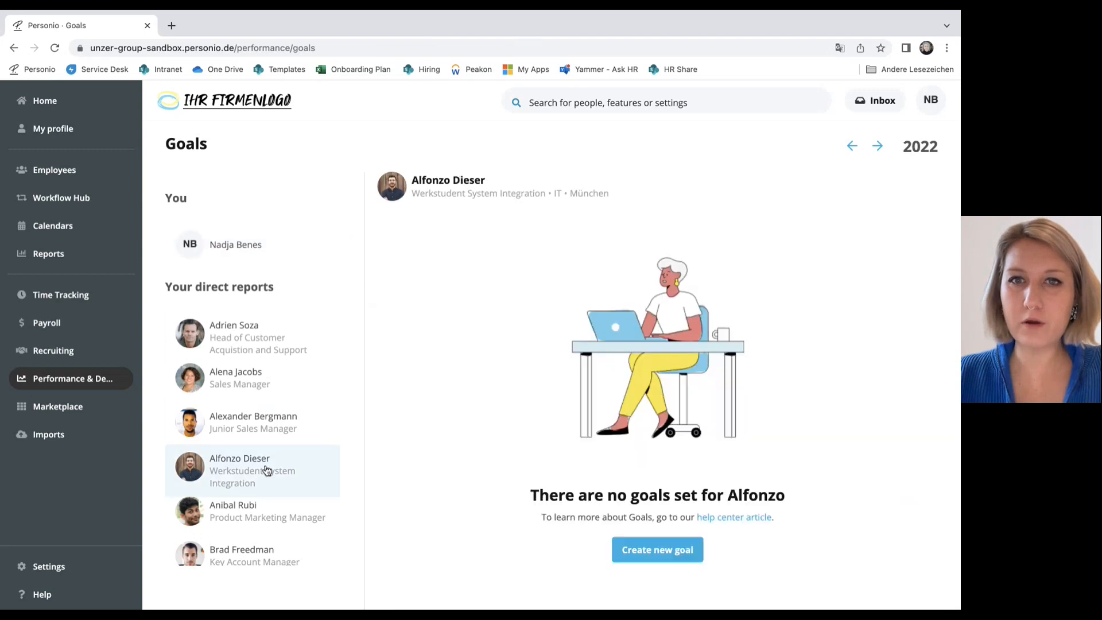
pyautogui.click(251, 351)
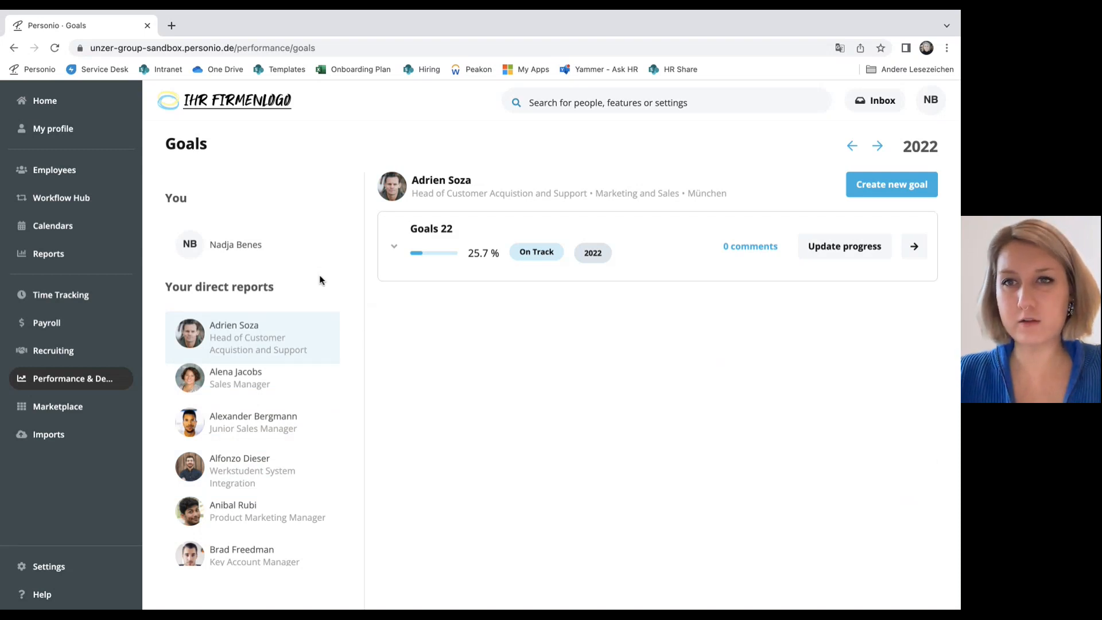
pyautogui.click(294, 251)
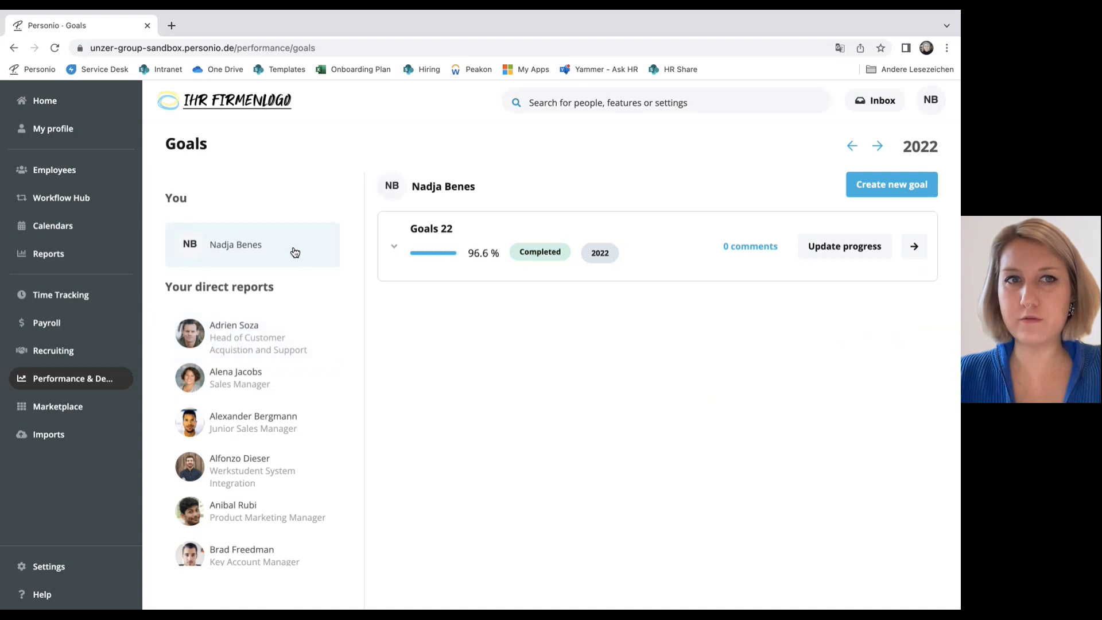